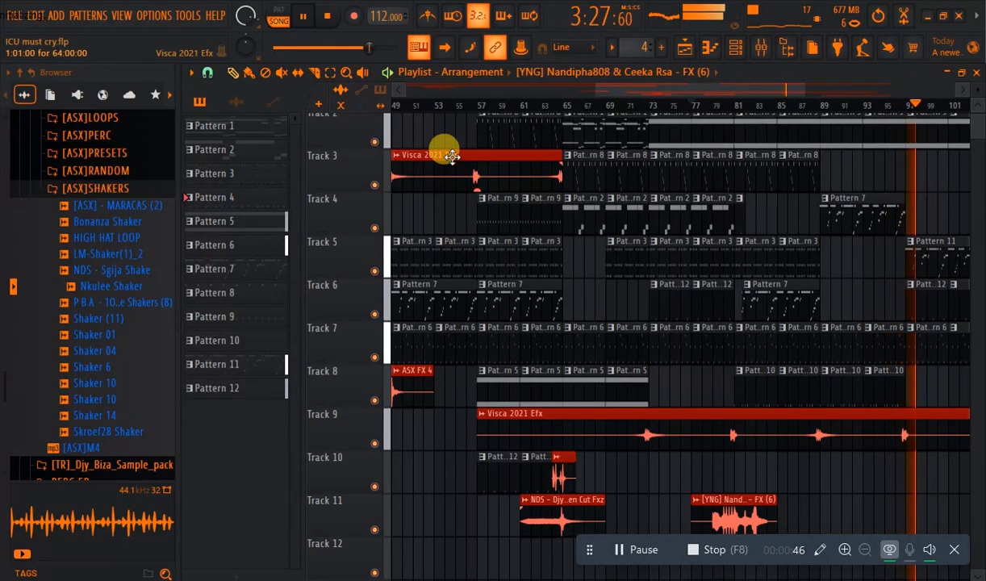
Stop the song, select the Pattern 7 clip on Track 6, and play that pattern in pattern mode.
key("space")
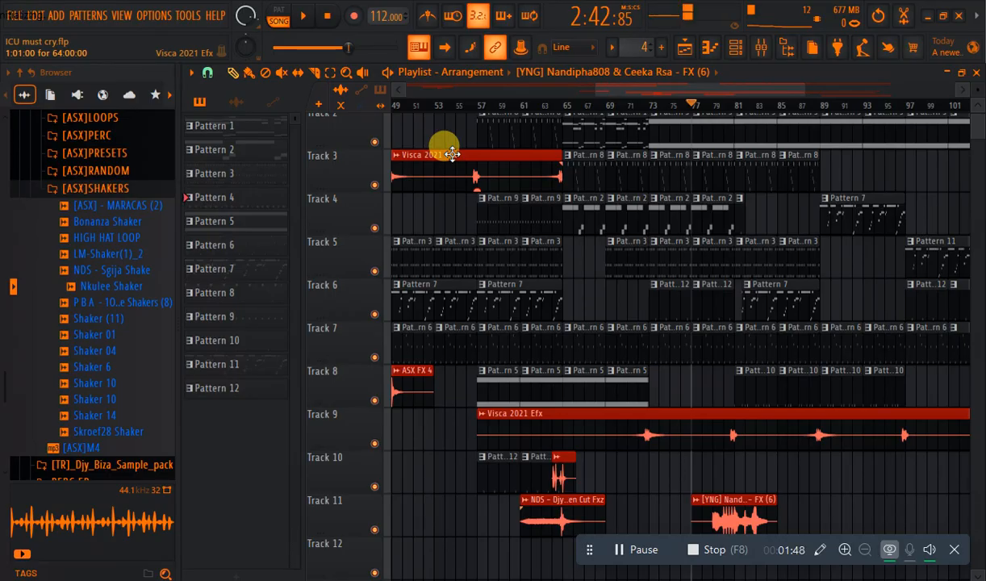
left_click(751, 293)
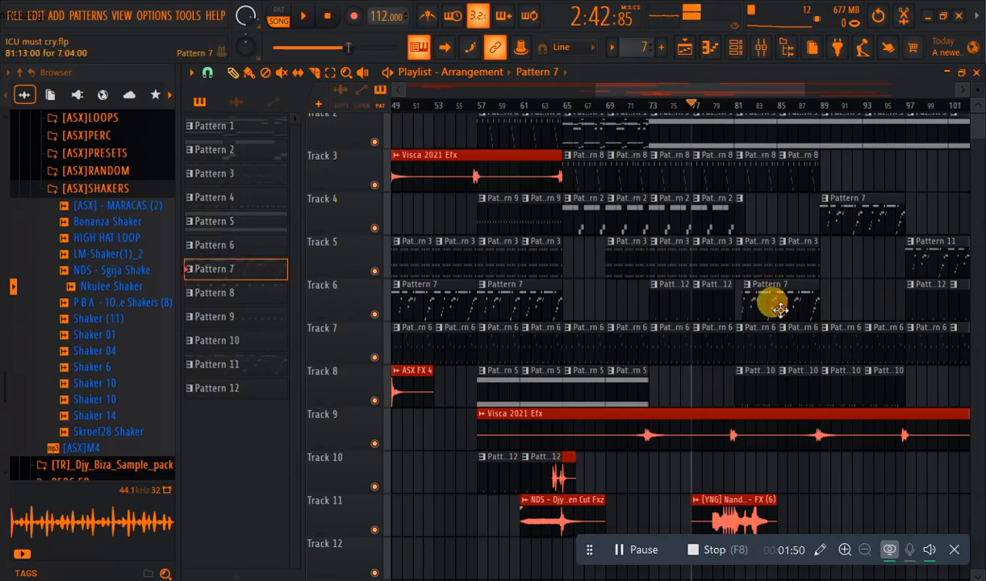
left_click(278, 12)
left_click(303, 15)
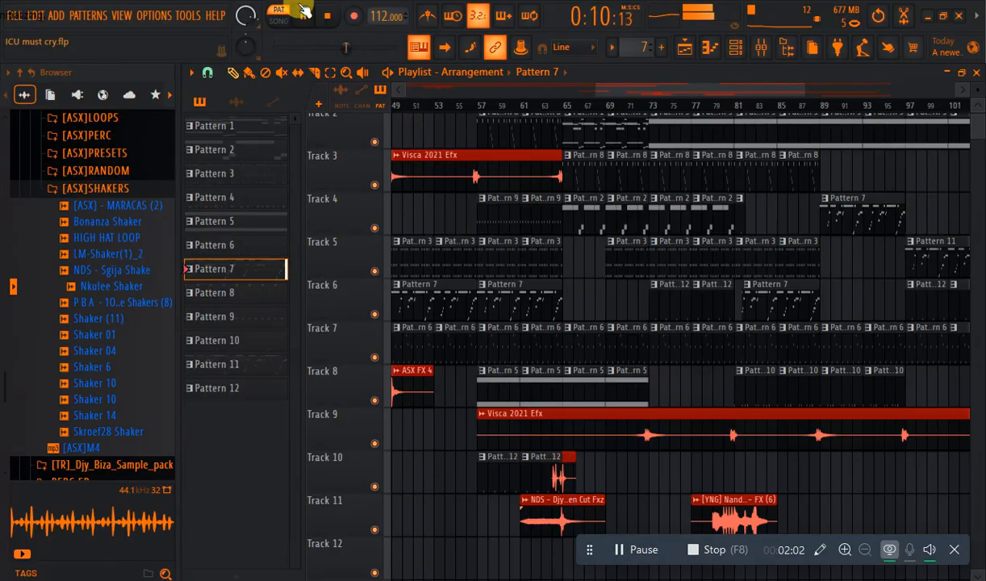
Open the channel rack, reposition it higher over the playlist, and stop the pattern playback.
left_click(735, 50)
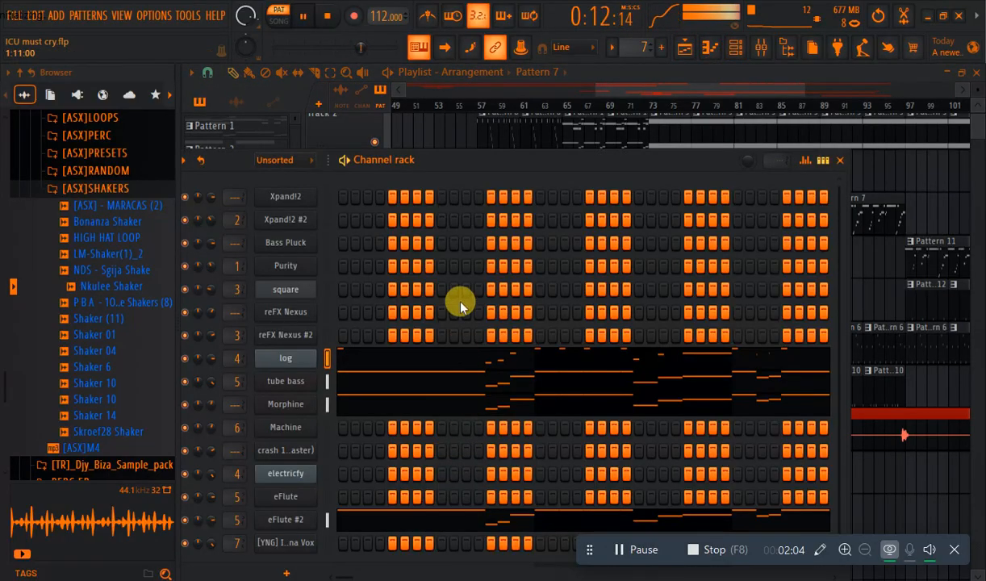
left_click_drag(491, 160, 552, 87)
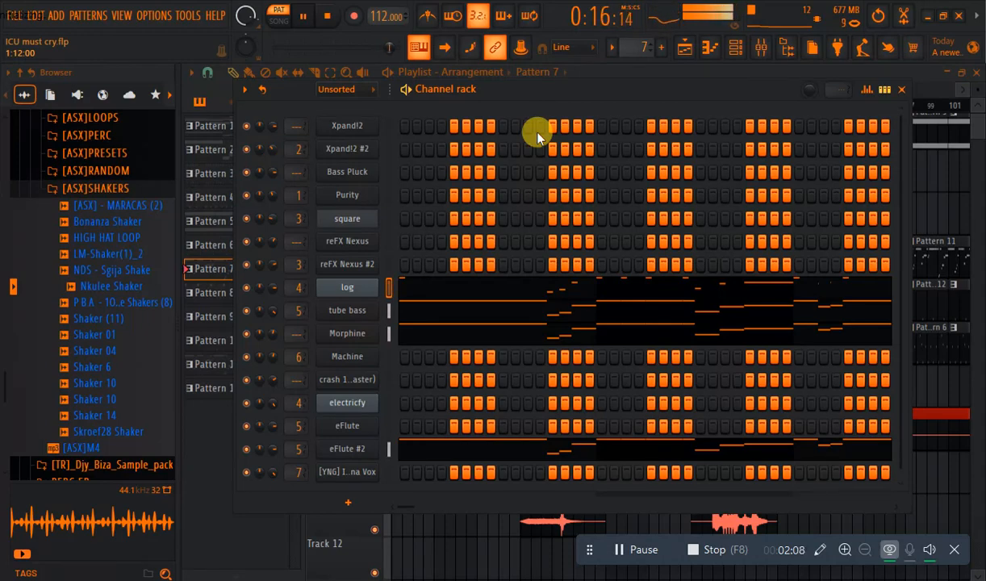
left_click(302, 17)
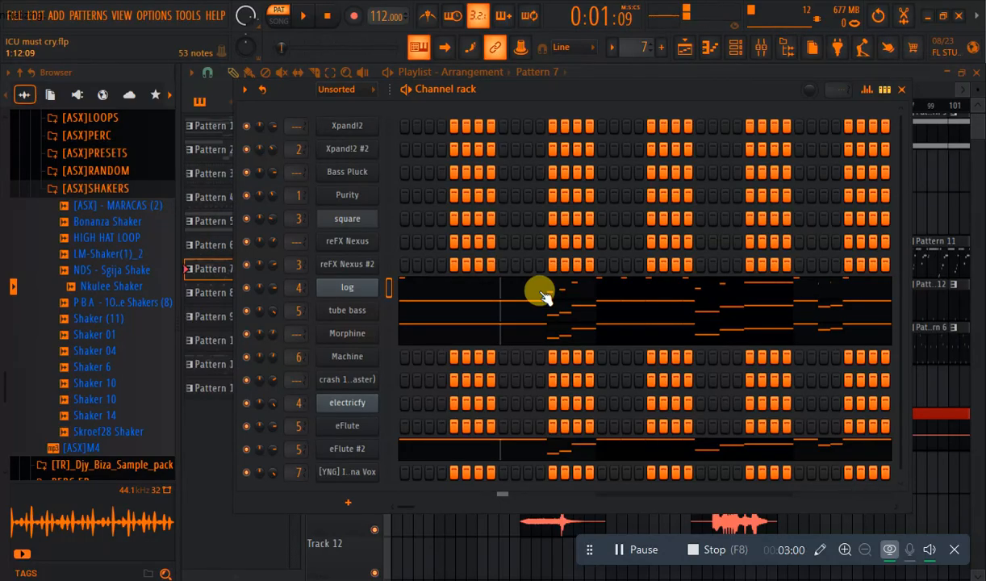
View the oscillator settings of the tube bass channel's synth, then close its window.
left_click(354, 313)
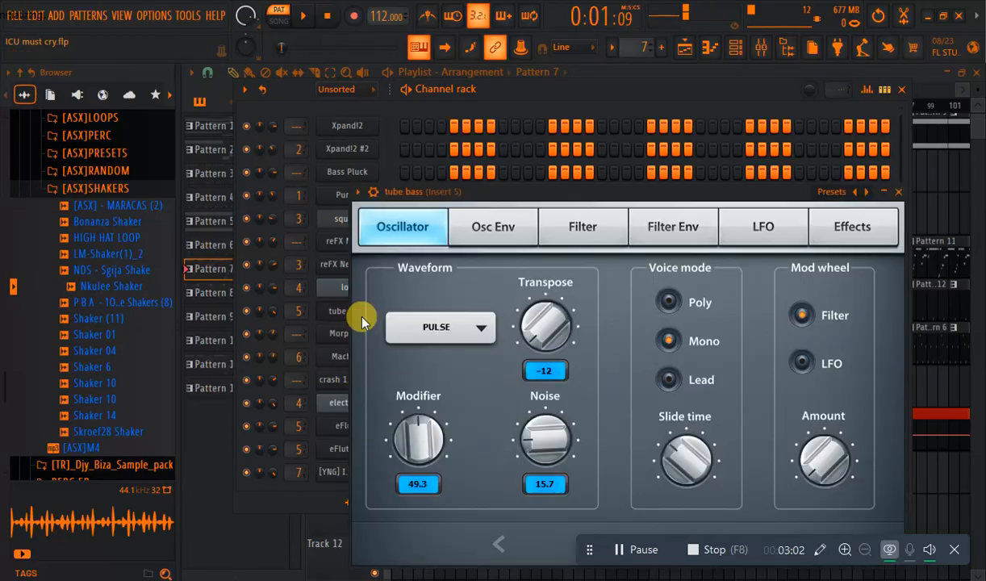
left_click_drag(464, 187, 386, 85)
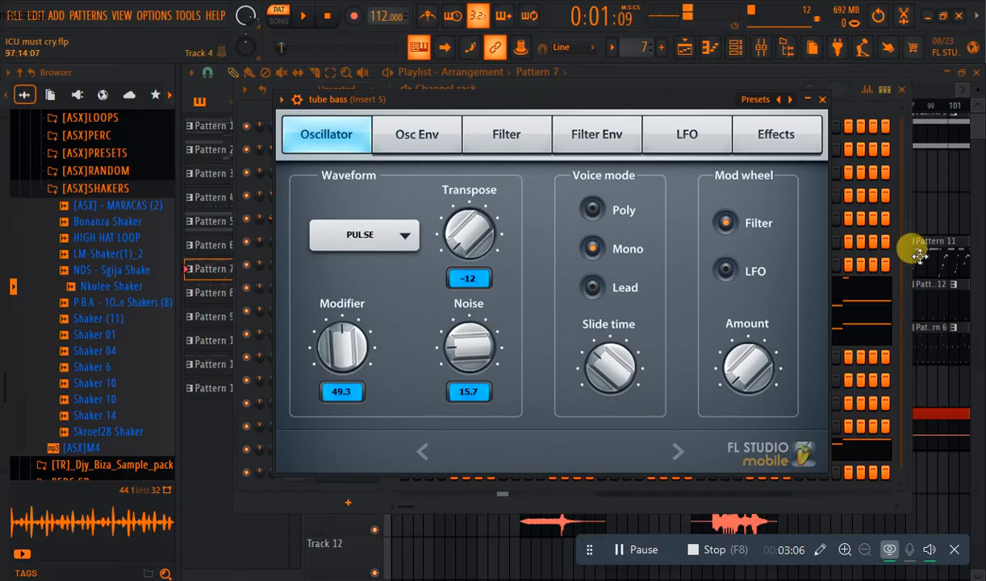
left_click(822, 100)
Add a MiniSynth channel to the channel rack and close its plugin window.
left_click(358, 495)
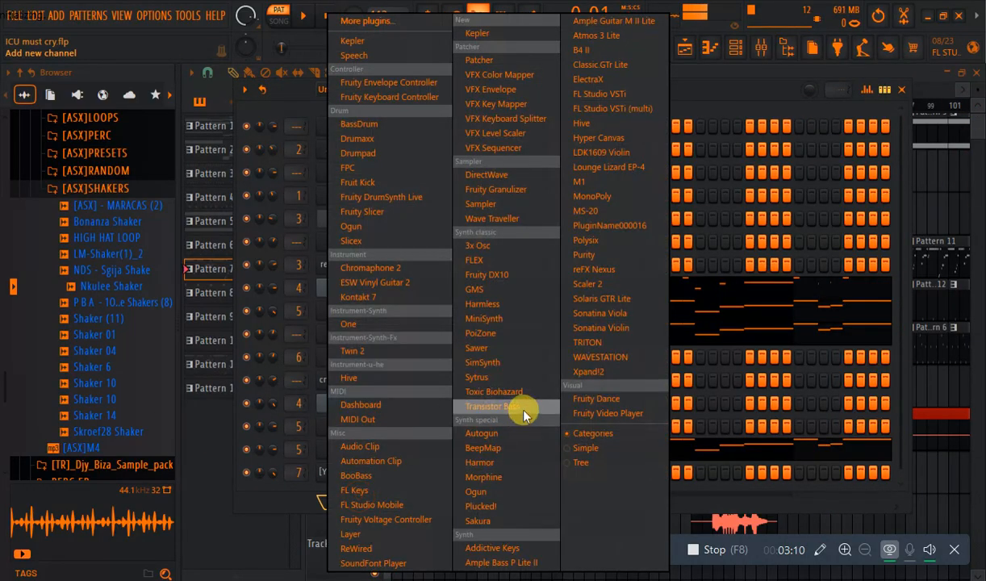
left_click(505, 320)
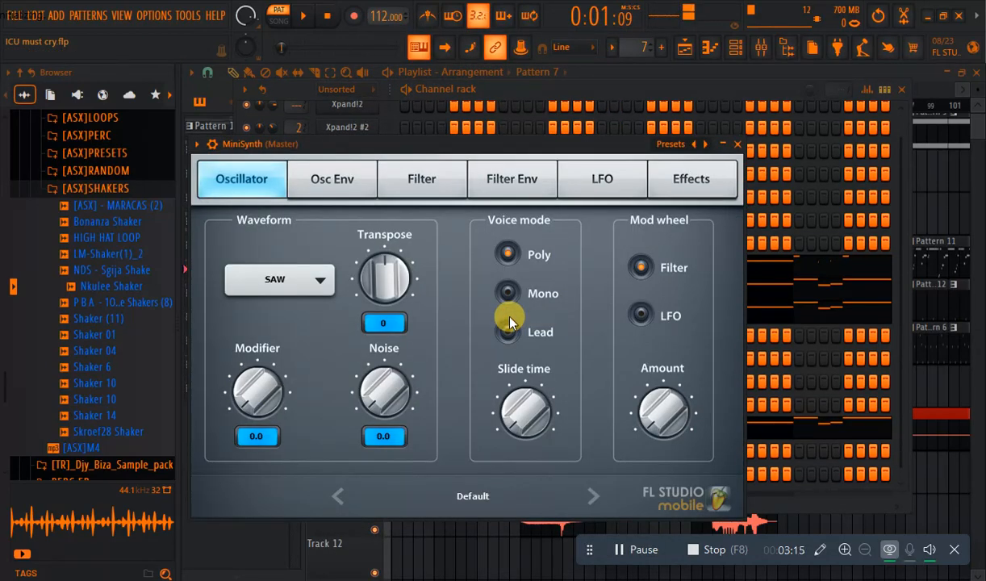
left_click(737, 145)
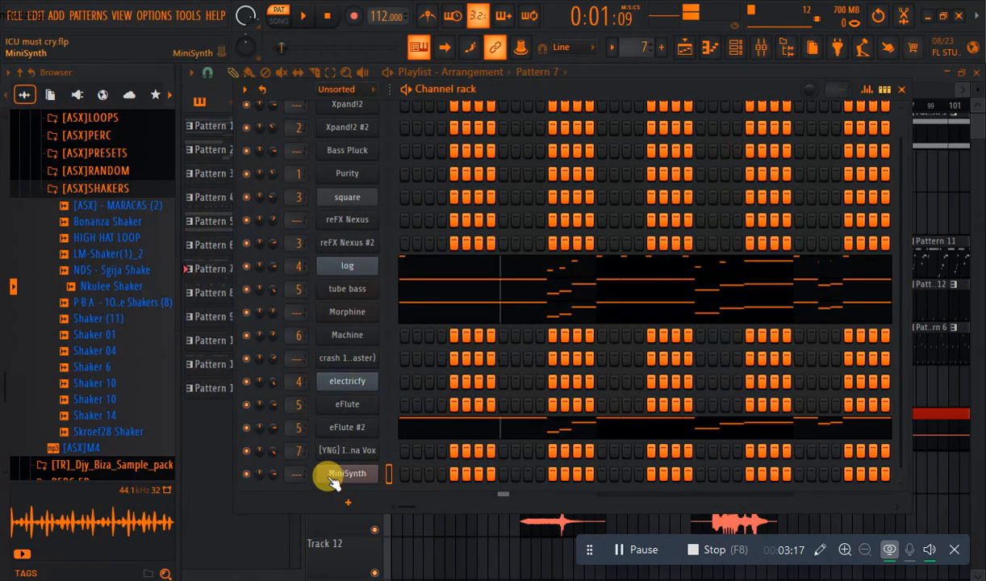
Reopen the tube bass synth, view its list of available presets, and close the window.
left_click(347, 288)
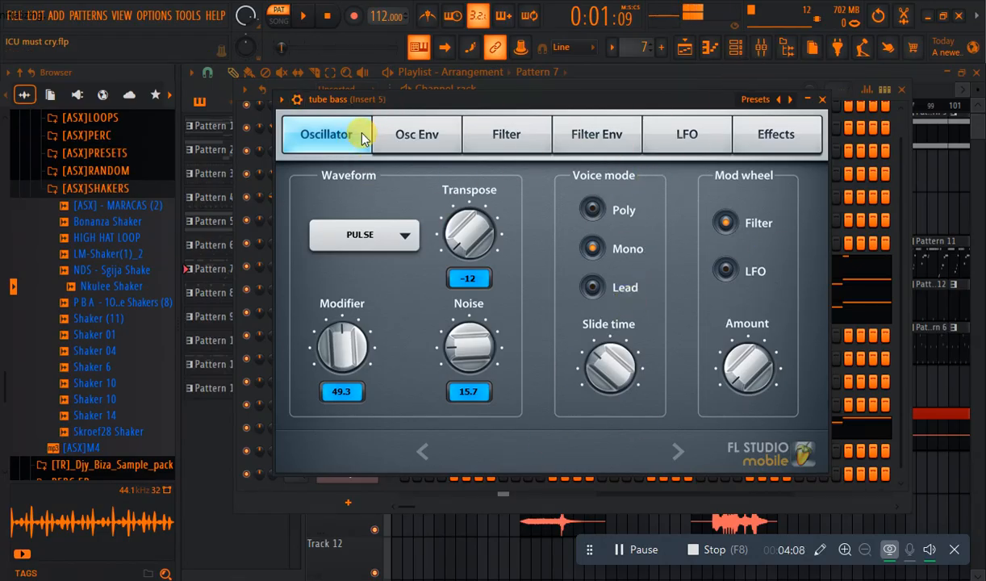
left_click(281, 100)
mouse_move(315, 142)
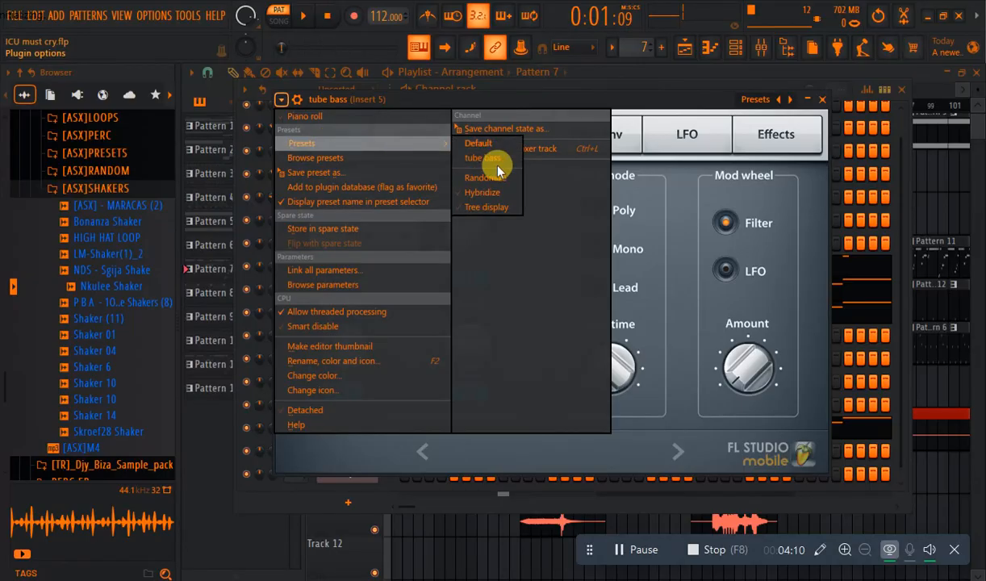
left_click(820, 99)
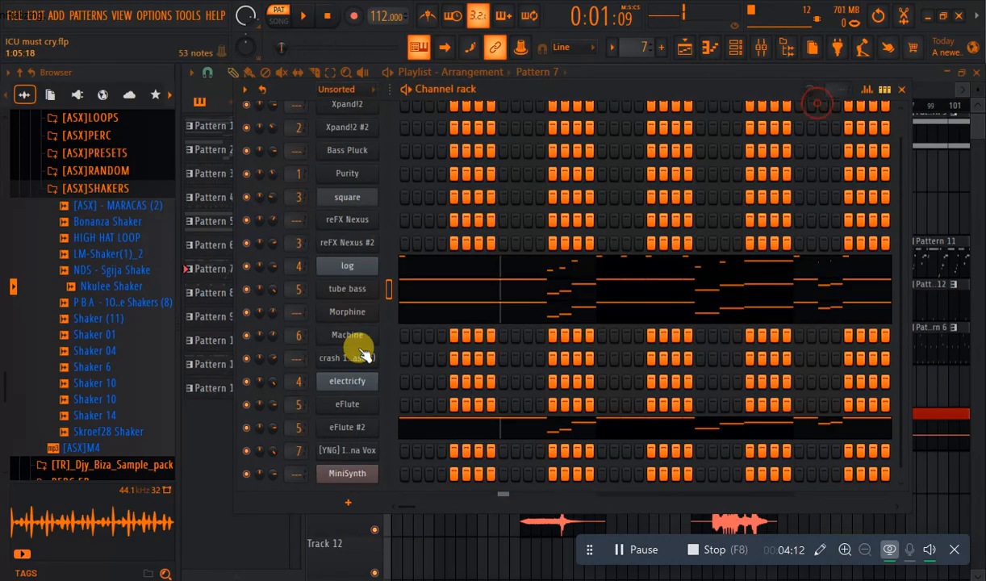
Solo the tube bass channel, play Pattern 7 from the beginning to hear it alone, and stop playback.
right_click(247, 289)
left_click(264, 297)
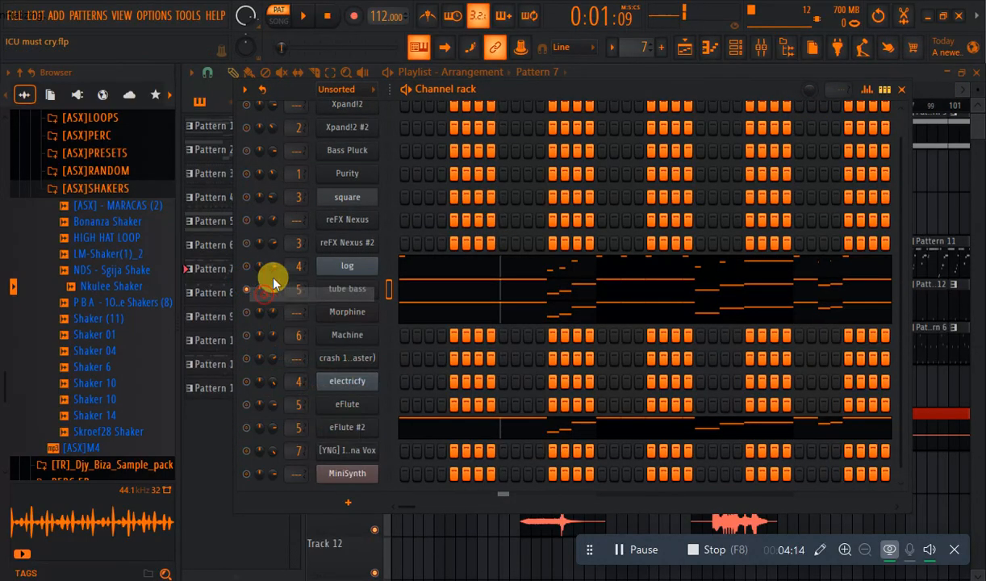
left_click(330, 17)
left_click(310, 20)
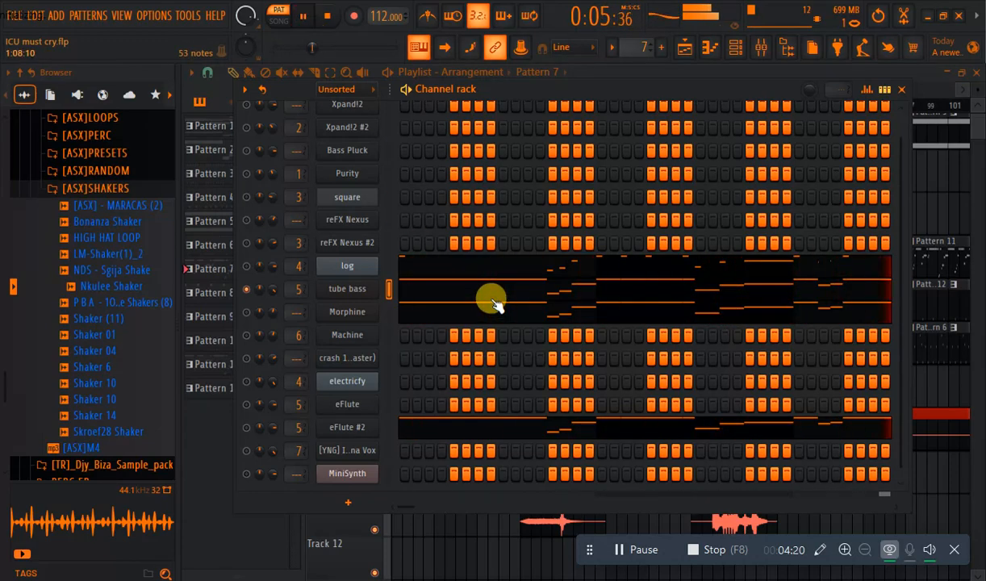
left_click(302, 15)
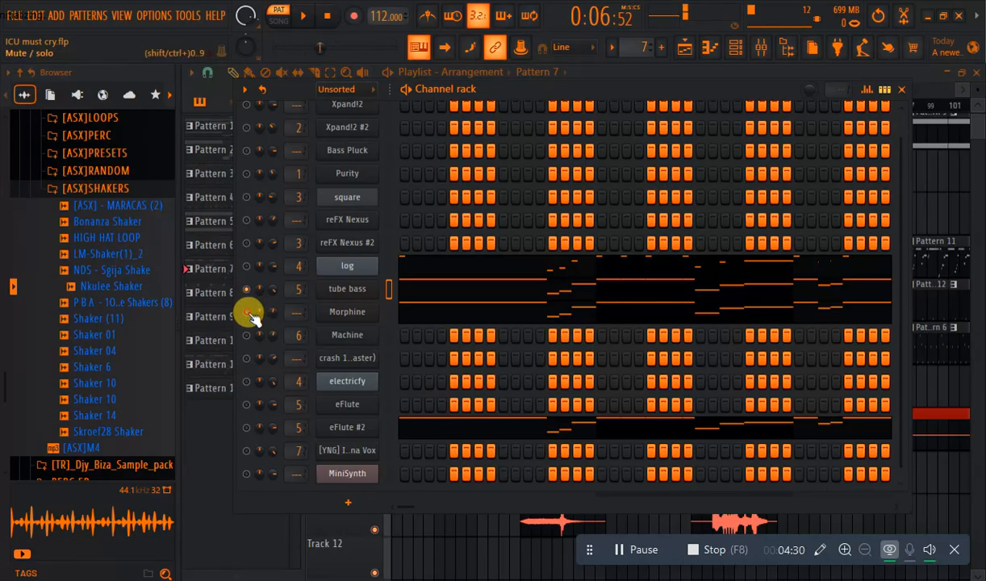
Solo the eFlute #2 channel and load the eFlute preset in its Fruity DX10 synth.
right_click(247, 429)
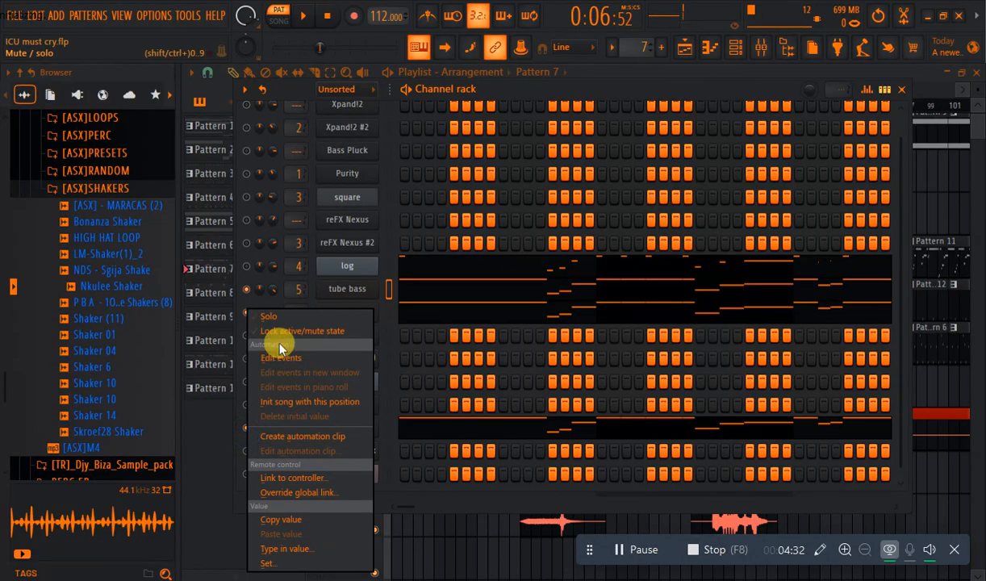
left_click(275, 316)
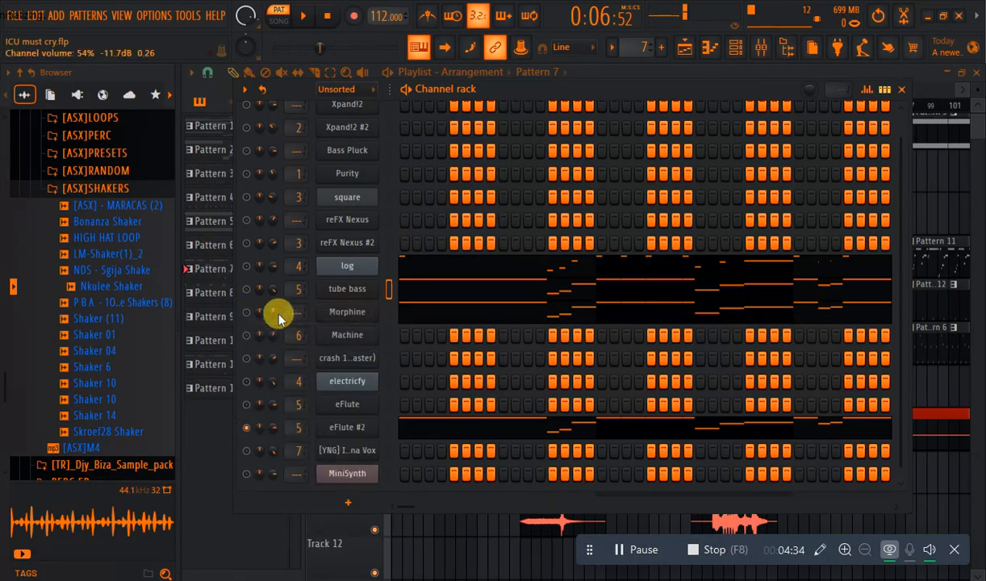
left_click(331, 427)
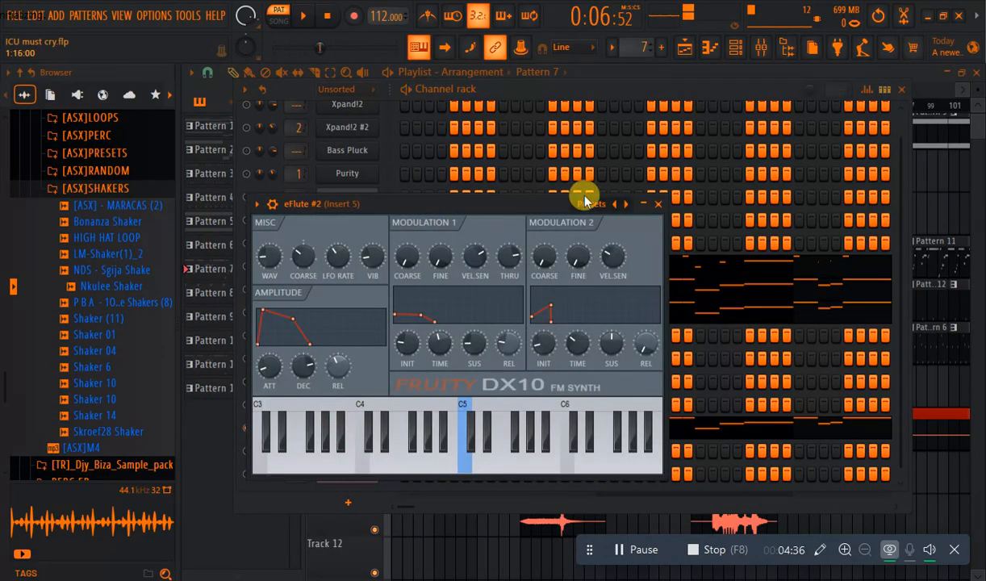
left_click(586, 202)
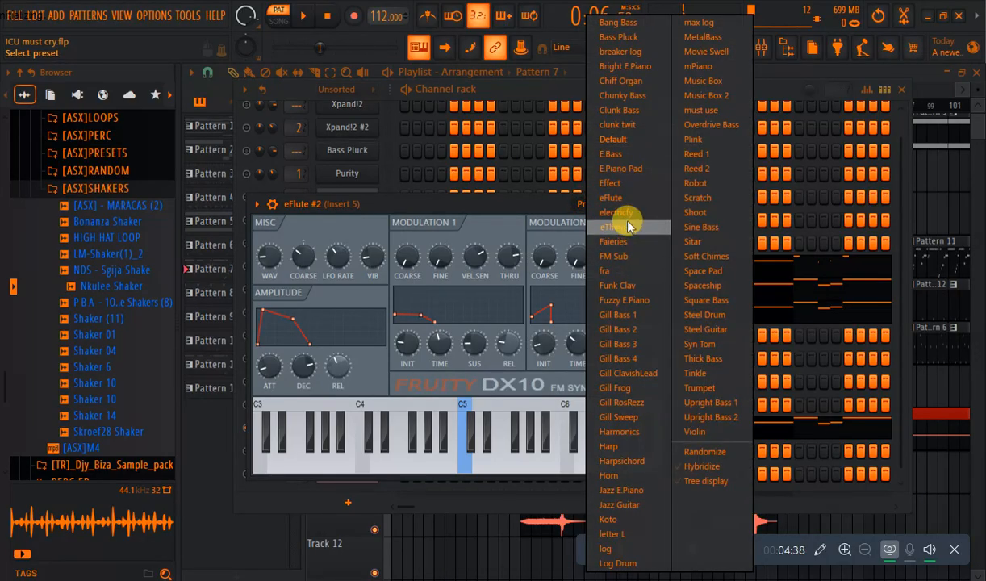
left_click(622, 199)
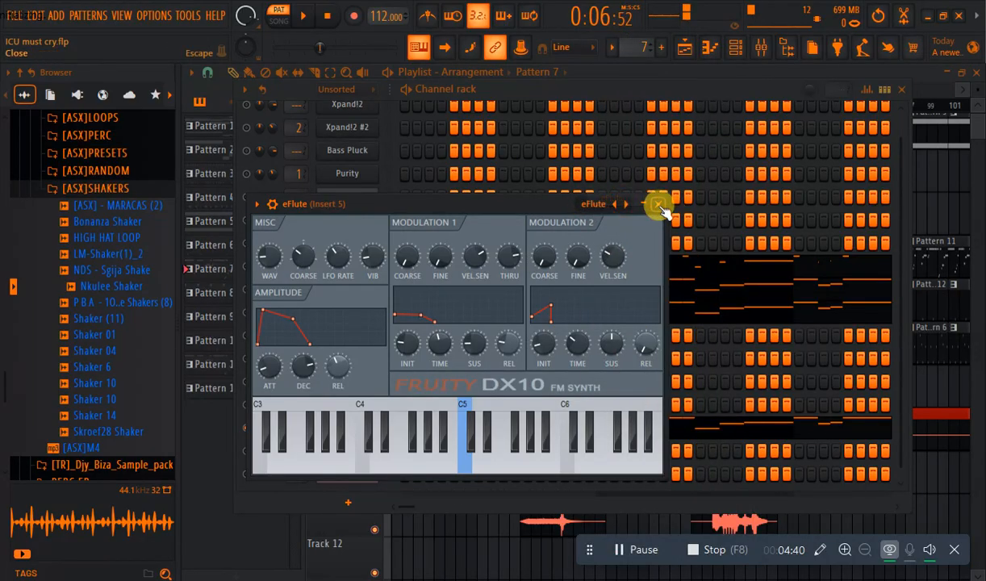
left_click(655, 205)
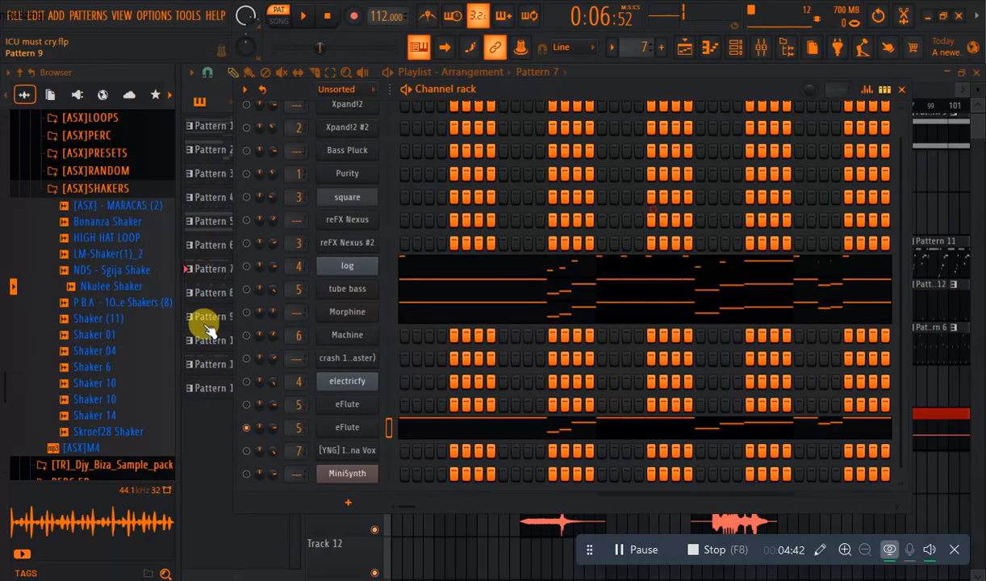
Unmute the tube bass and Morphine channels, browse the Bass bank in Morphine's presets library, and return to the channel rack.
left_click_drag(246, 288, 246, 312)
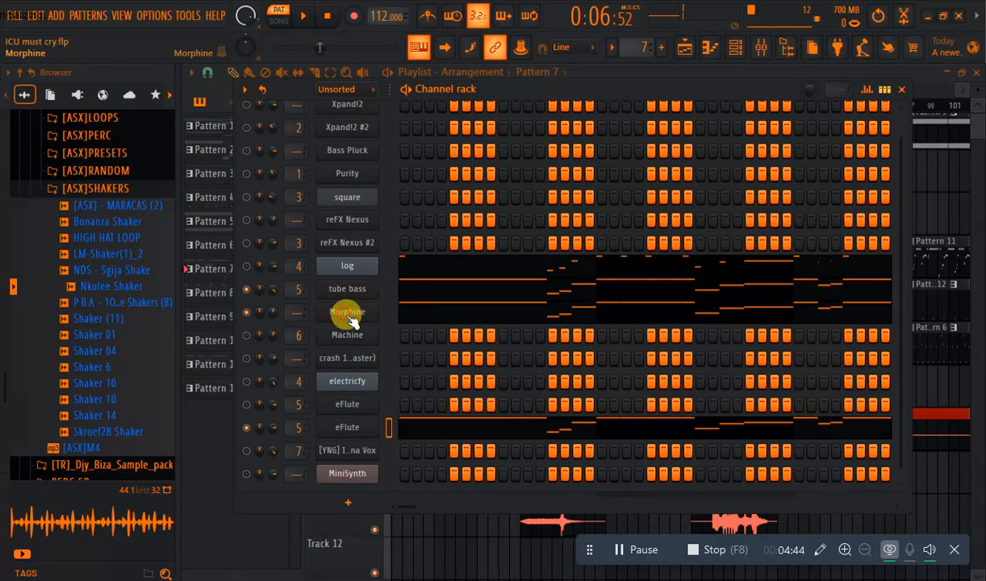
left_click(347, 312)
left_click(386, 144)
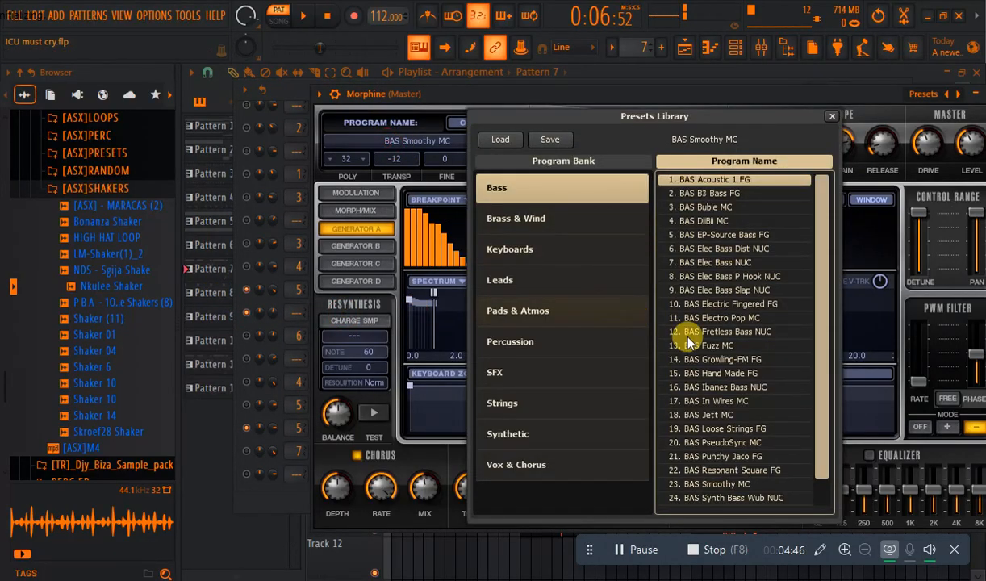
scroll(839, 501, "down", 1)
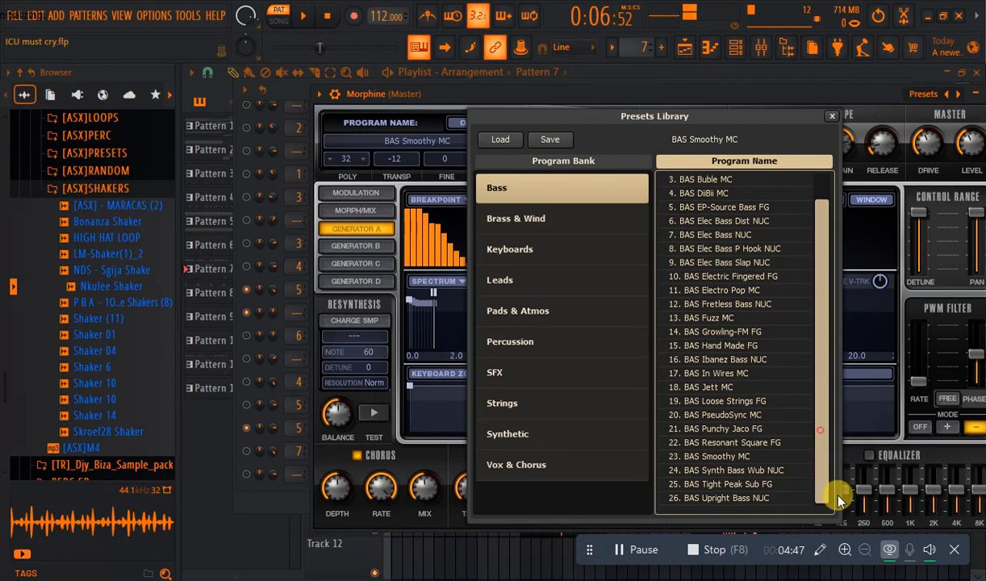
left_click(733, 50)
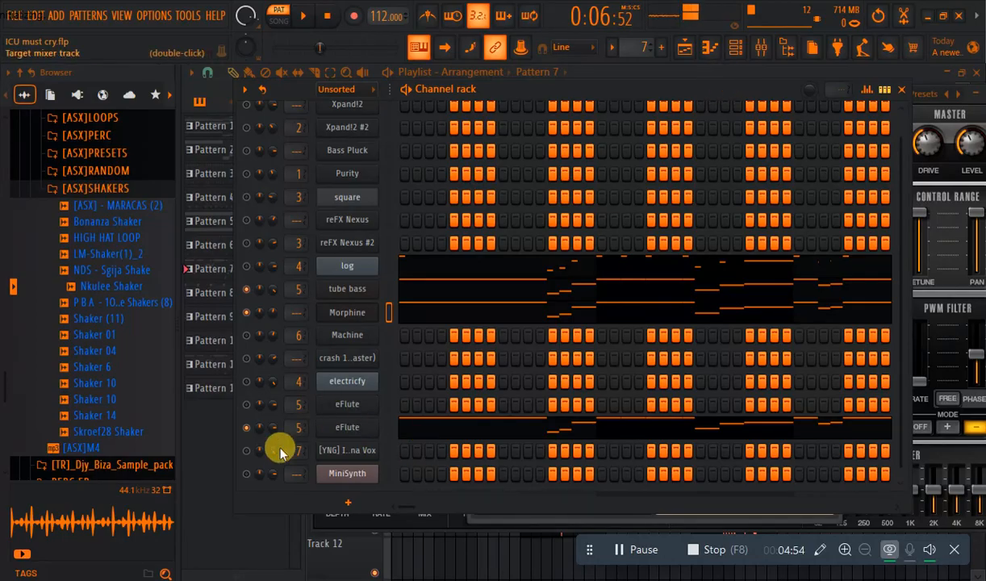
Mute the lower eFlute channel and audition Pattern 7 with tube bass and Morphine together, stopping playback at the end.
left_click(244, 428)
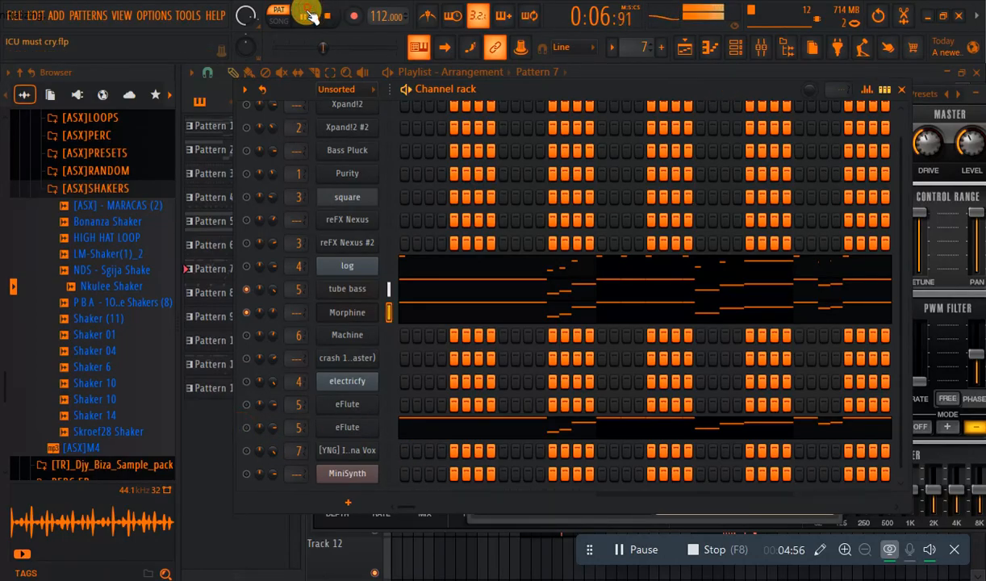
left_click(319, 16)
left_click(313, 16)
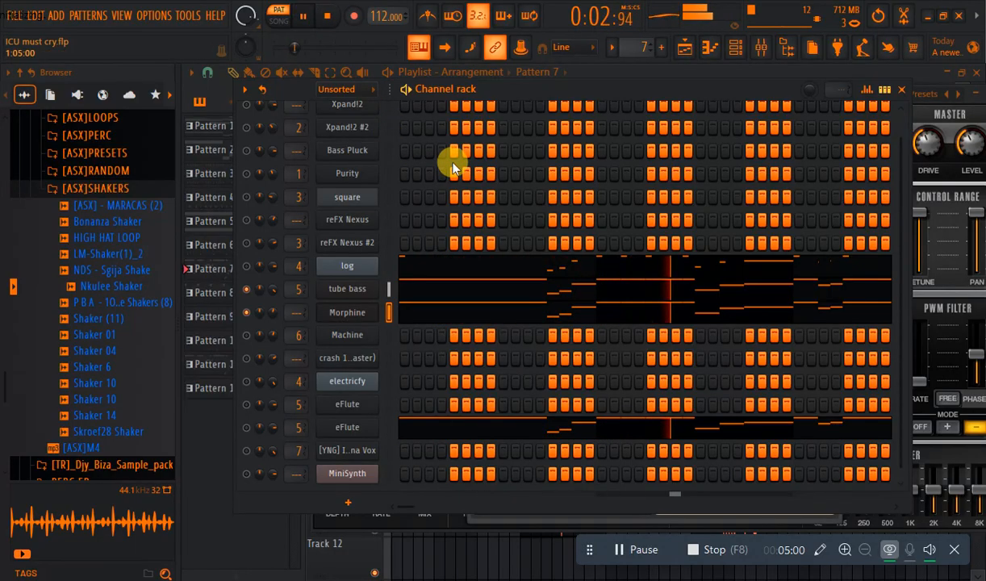
left_click(325, 16)
left_click(302, 16)
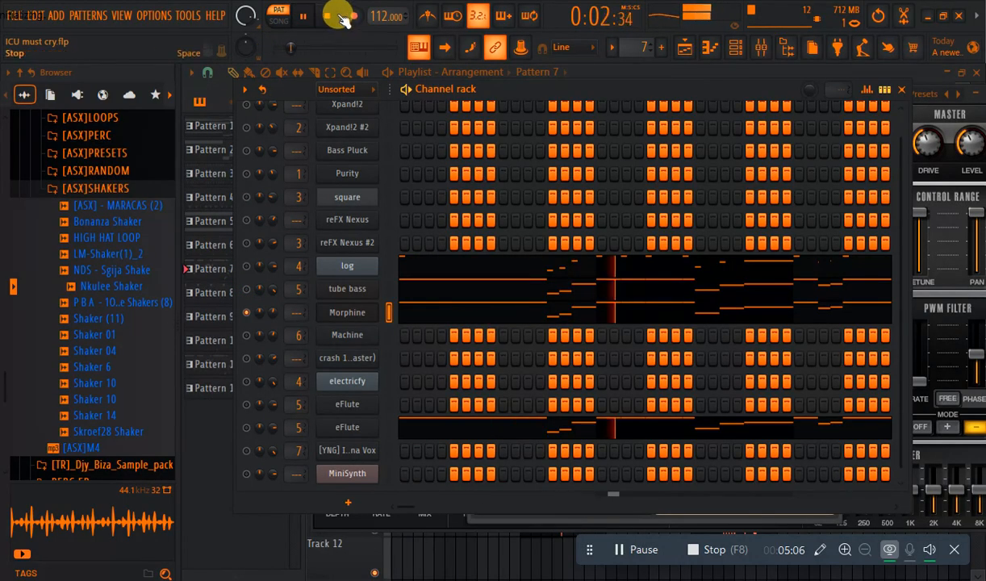
left_click(329, 16)
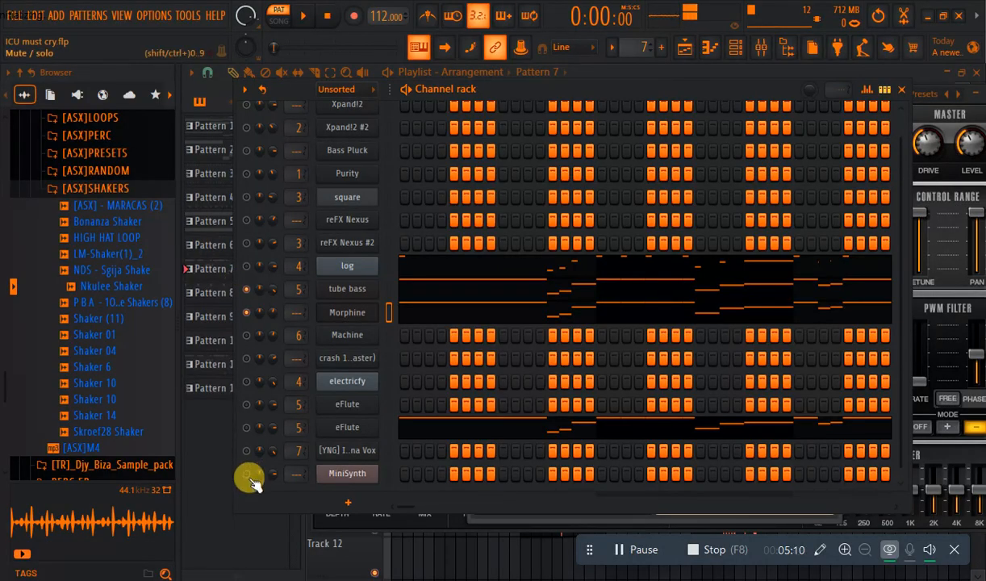
Unmute the lower eFlute channel, play it layered with tube bass and Morphine, and stop playback.
left_click(246, 429)
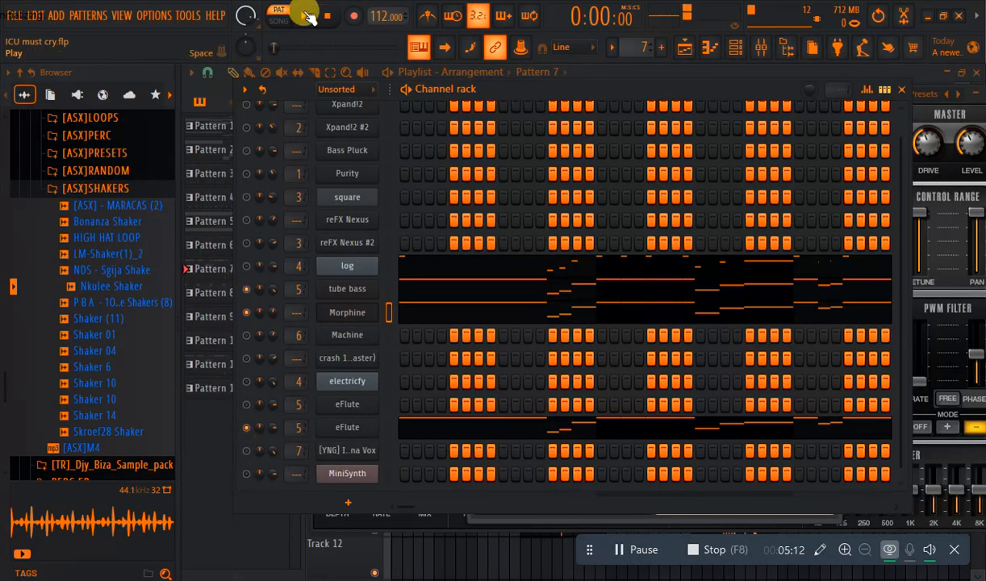
left_click(308, 16)
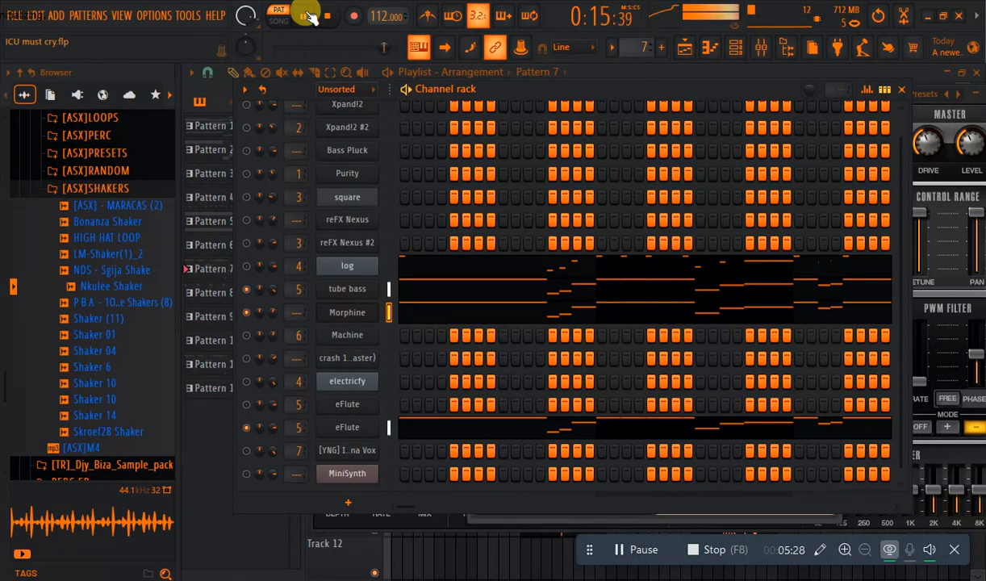
left_click(307, 16)
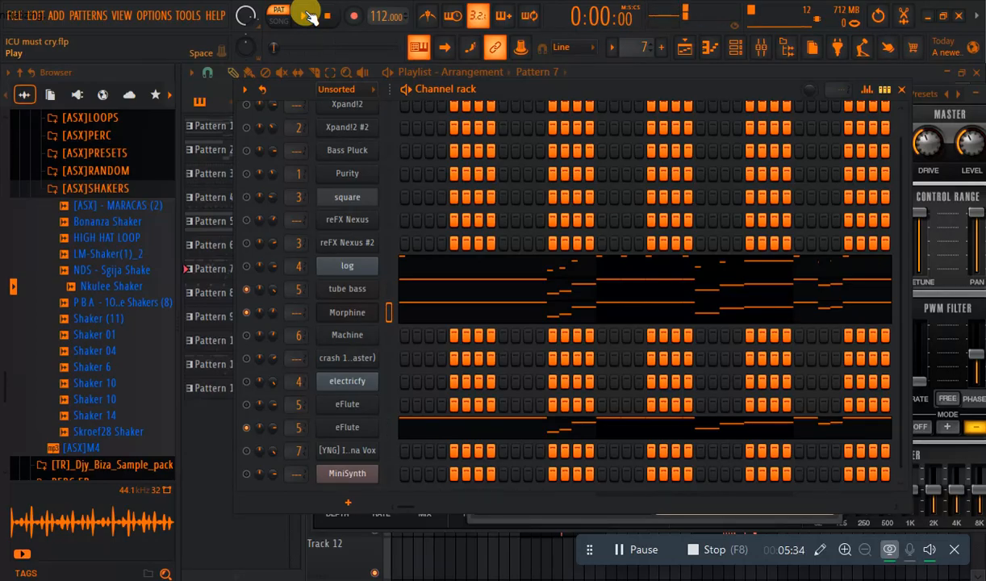
Check the log channel's target mixer track in its settings and select the log insert in the mixer.
left_click(364, 270)
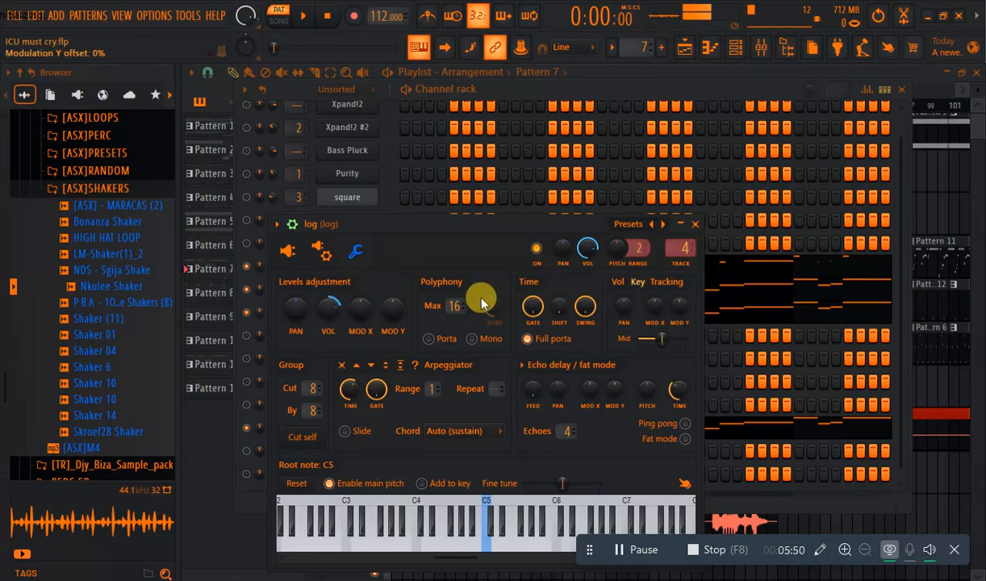
left_click_drag(685, 246, 688, 232)
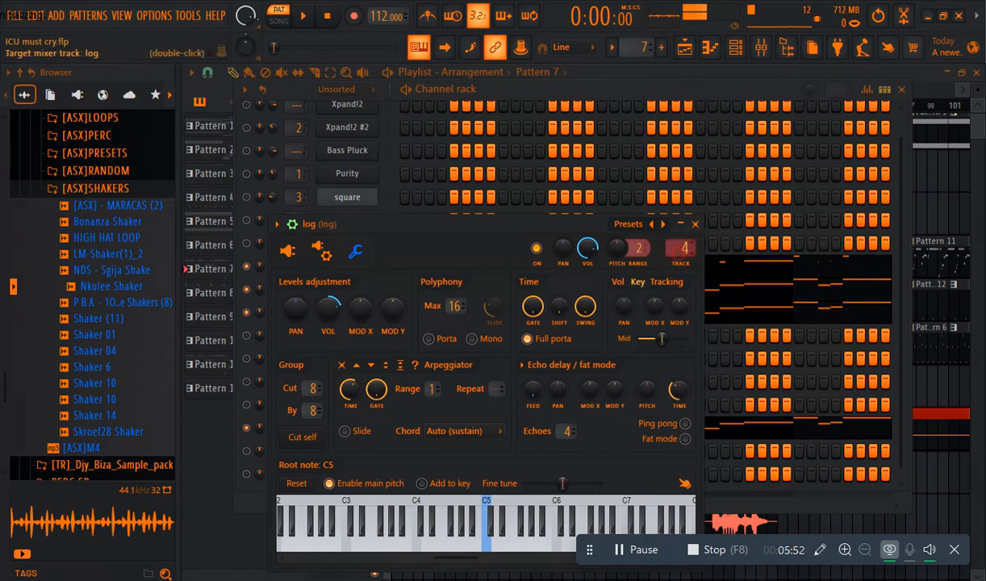
left_click(761, 47)
left_click(383, 199)
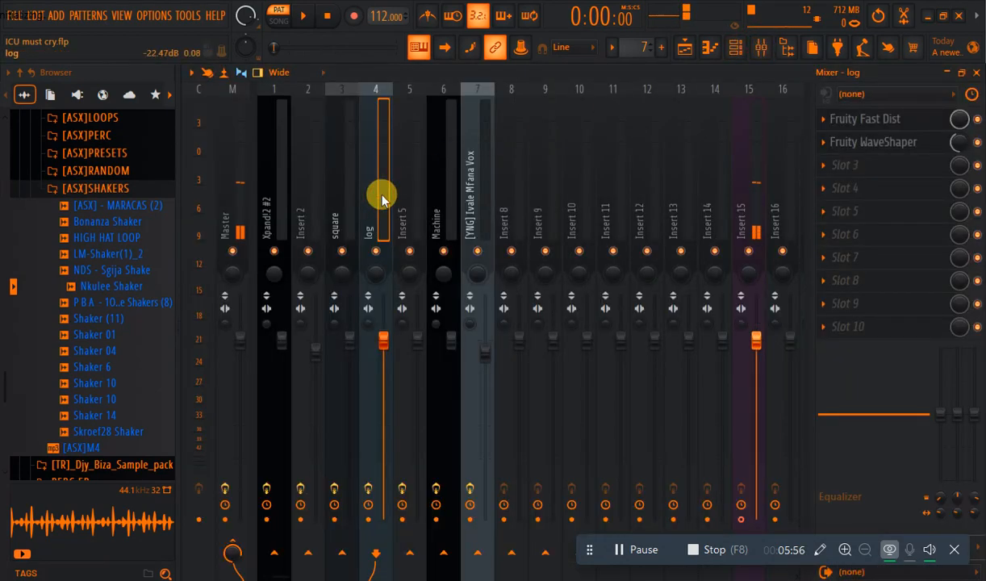
Inspect the Fruity Fast Dist and Fruity WaveShaper settings on the log insert and find WaveShaper in the effect plugin list.
left_click(844, 119)
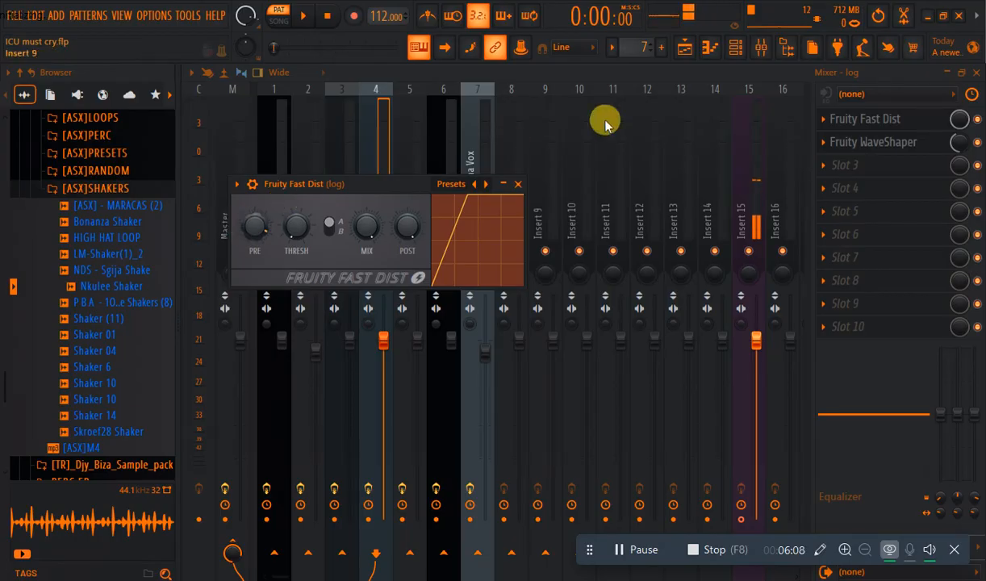
left_click(870, 143)
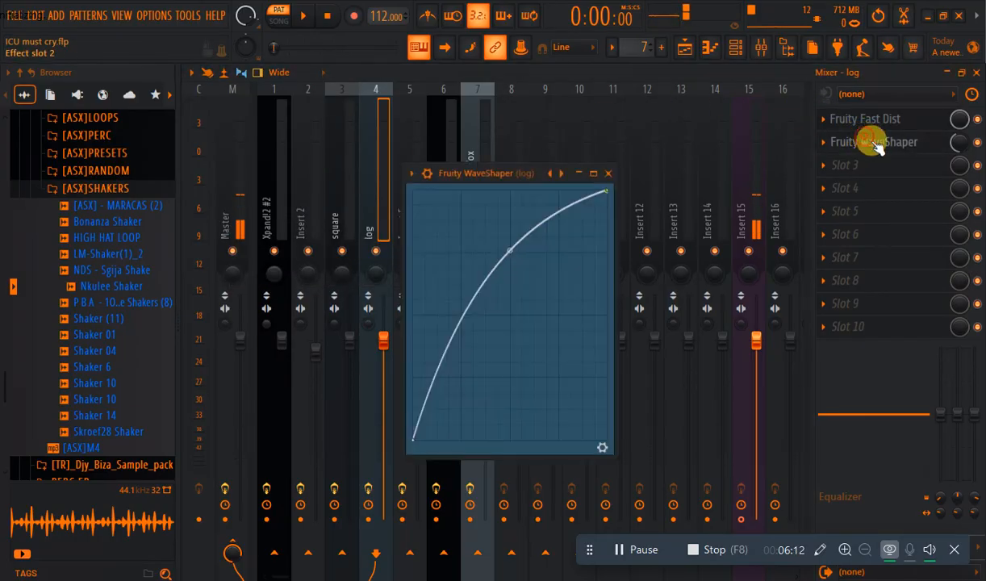
left_click(880, 165)
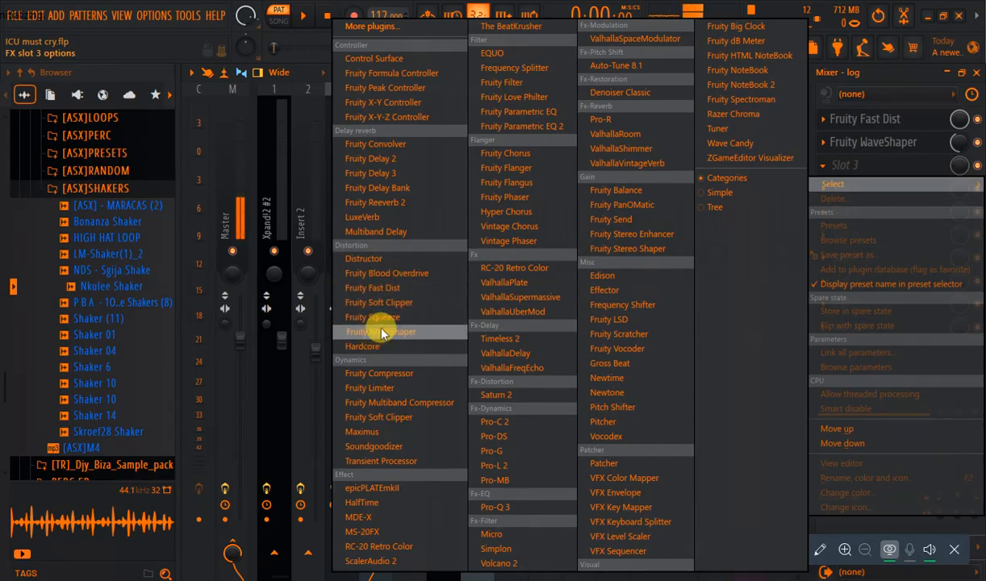
left_click(890, 140)
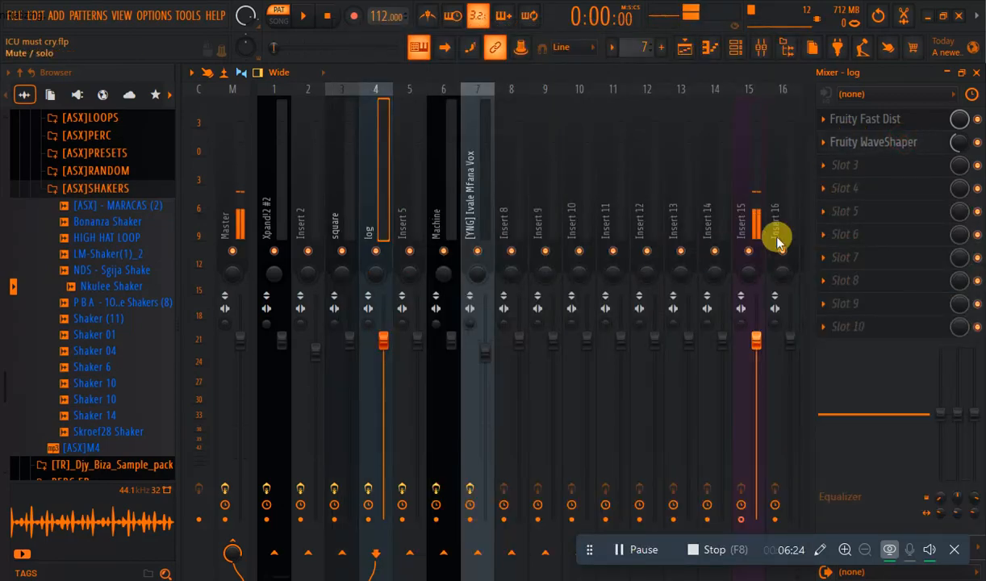
left_click(896, 143)
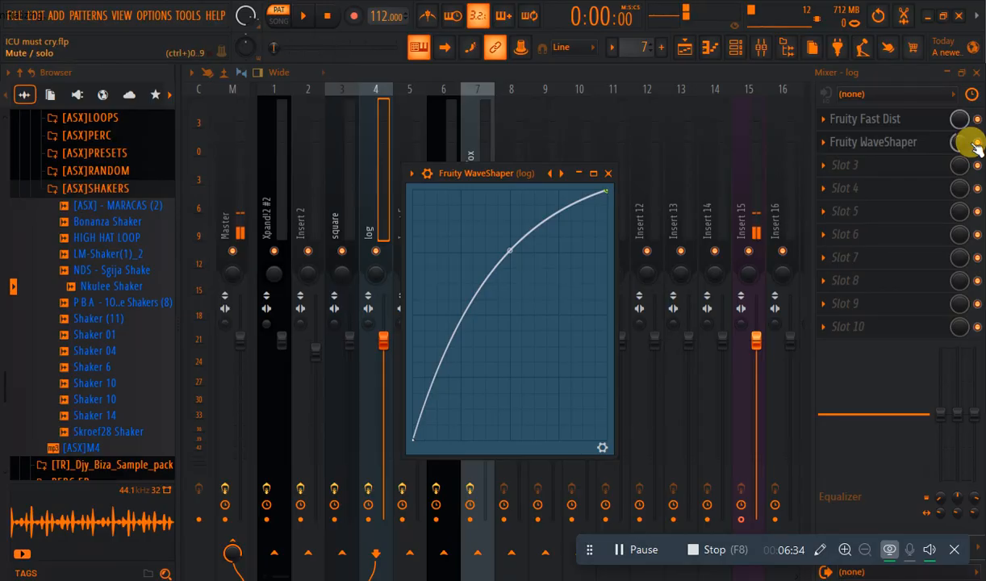
Solo the log channel in the channel rack and return to the log insert in the mixer.
left_click(735, 49)
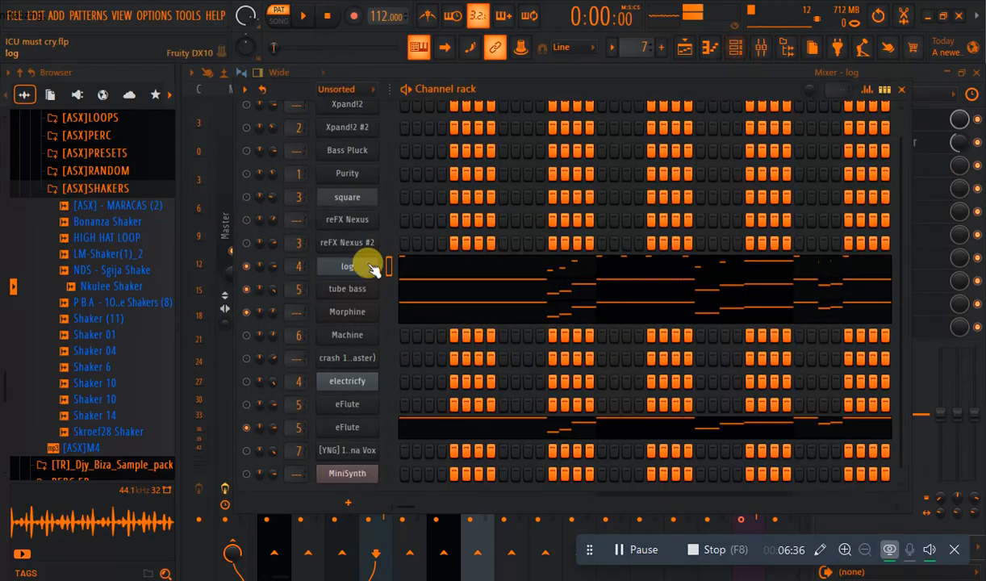
right_click(246, 267)
left_click(278, 272)
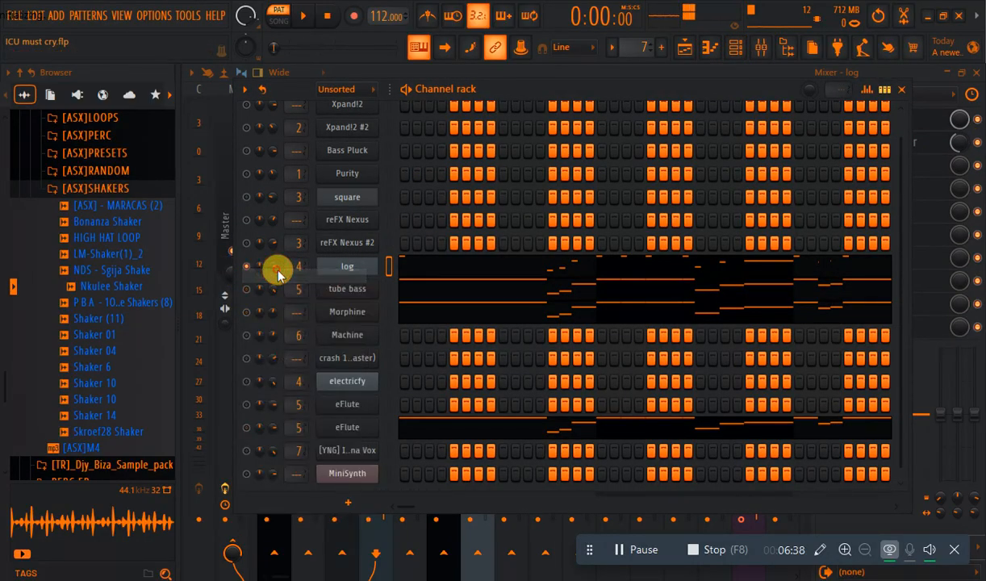
left_click(735, 50)
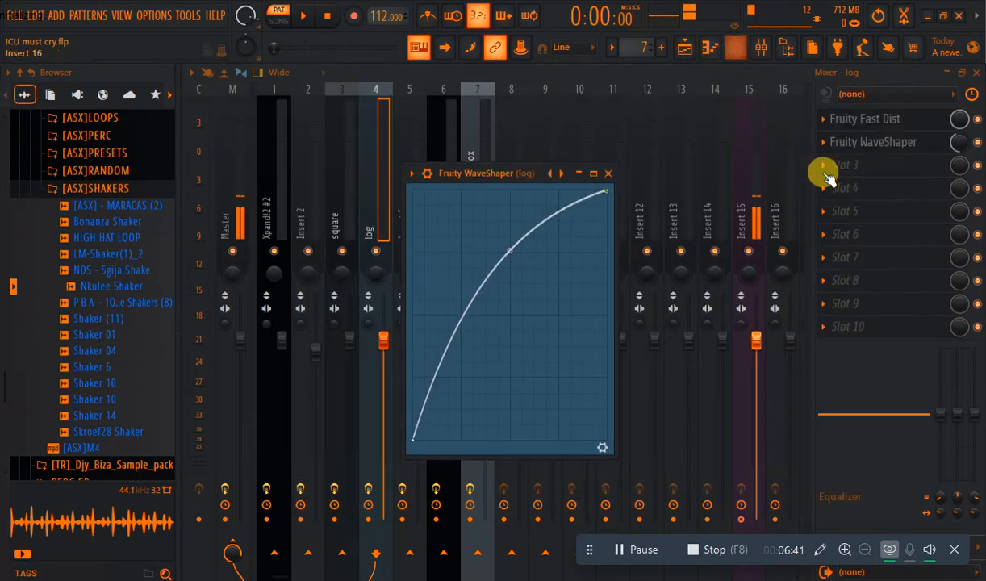
Play Pattern 7 with only the log channel, comparing its sound with Fruity WaveShaper bypassed and enabled.
left_click(978, 143)
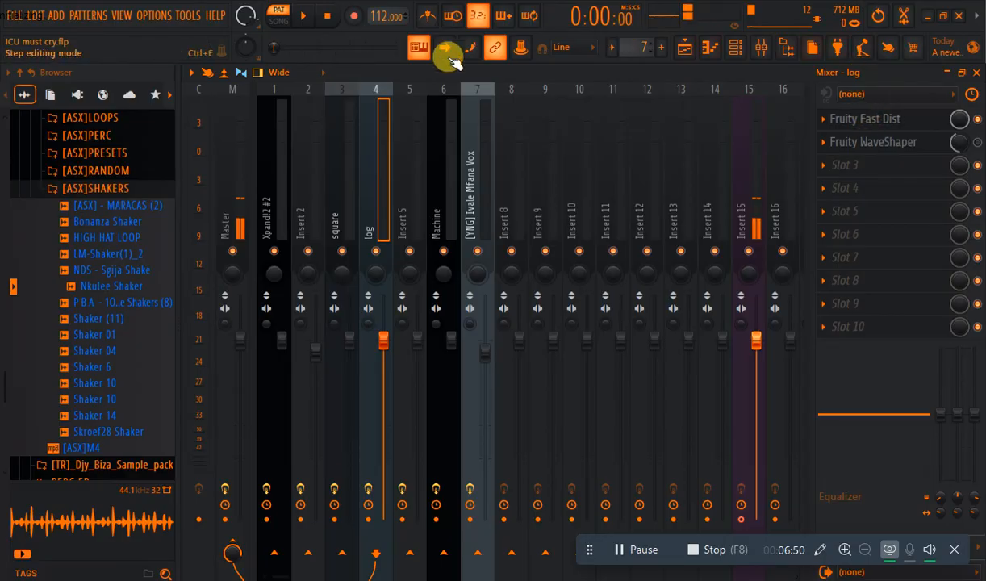
left_click(305, 17)
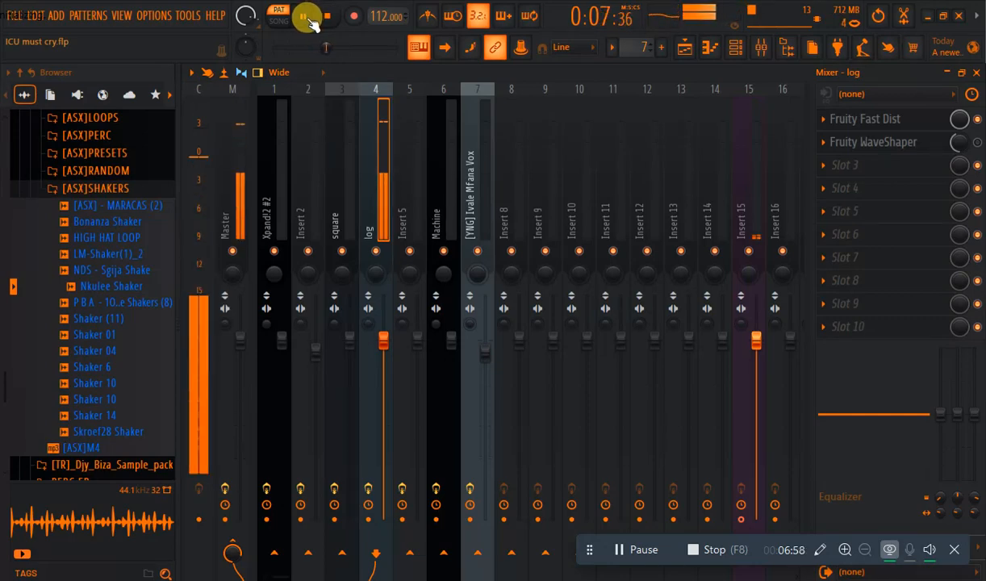
left_click(303, 15)
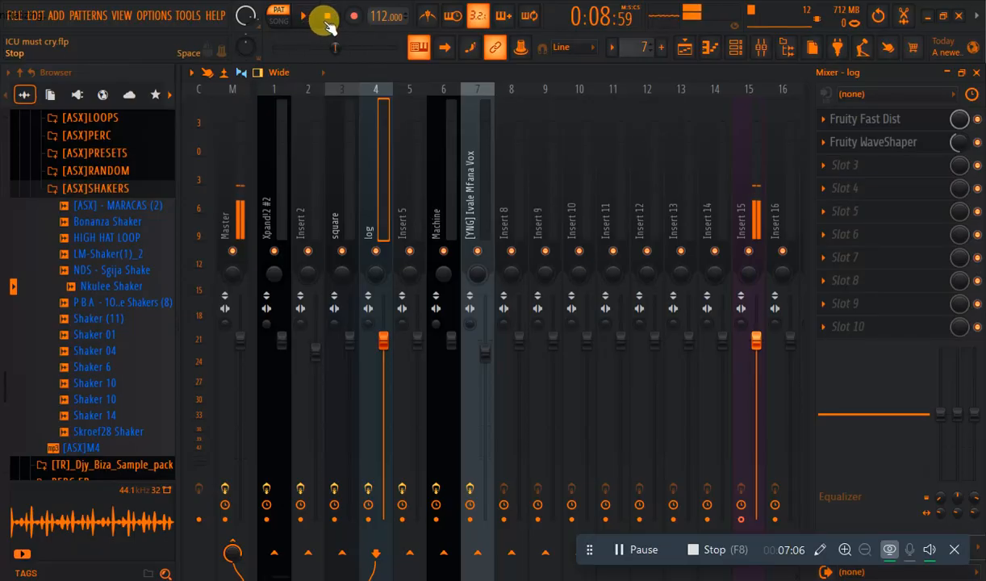
left_click(327, 18)
left_click(303, 16)
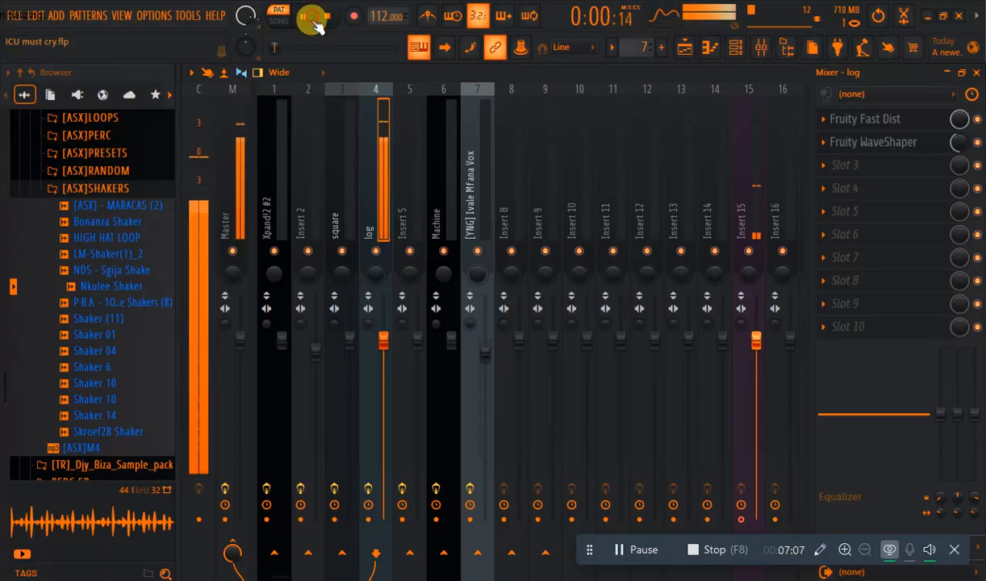
left_click(977, 146)
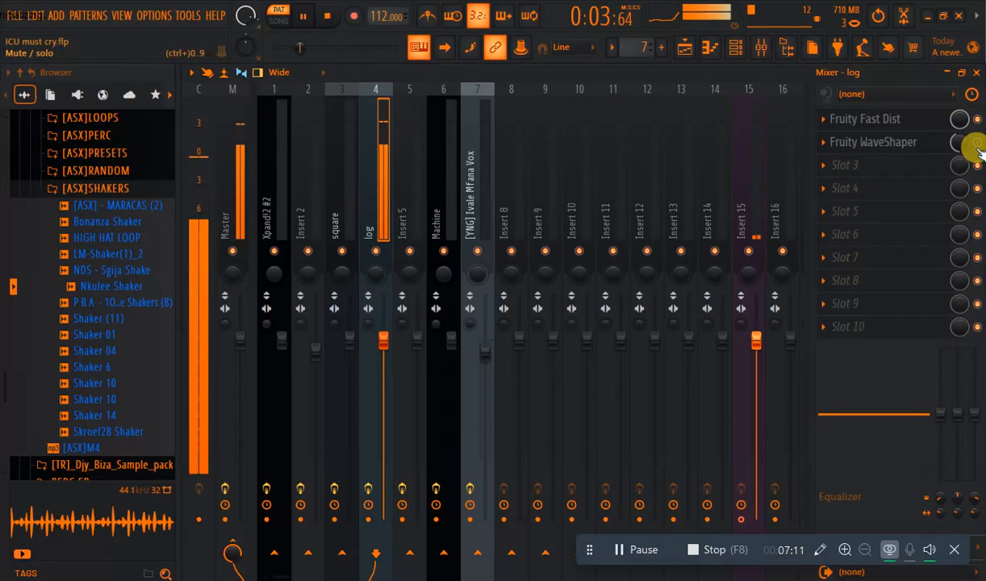
Unmute the tube bass, Morphine and both eFlute channels, play them layered with log, and stop playback.
left_click(741, 54)
left_click(246, 311)
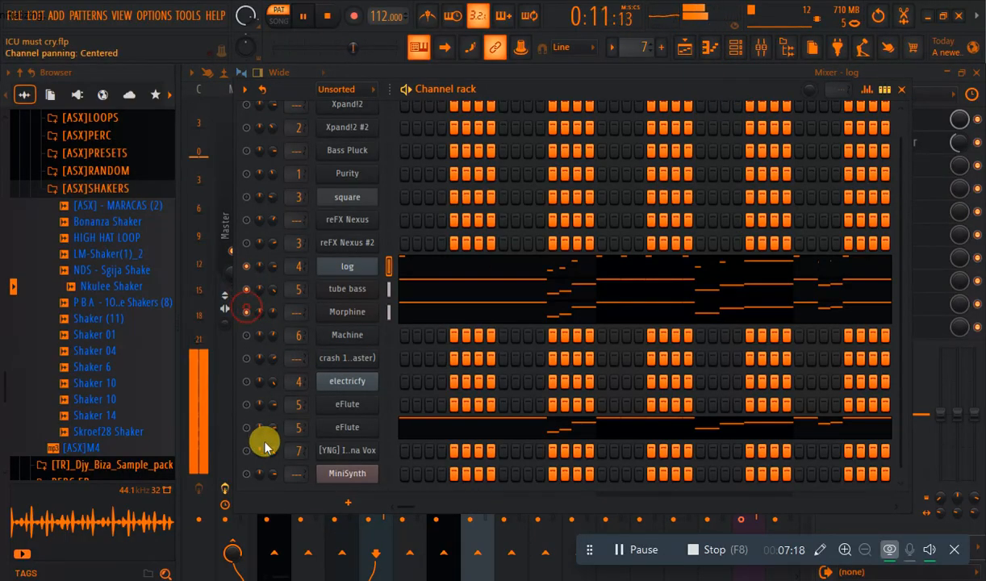
left_click(246, 427)
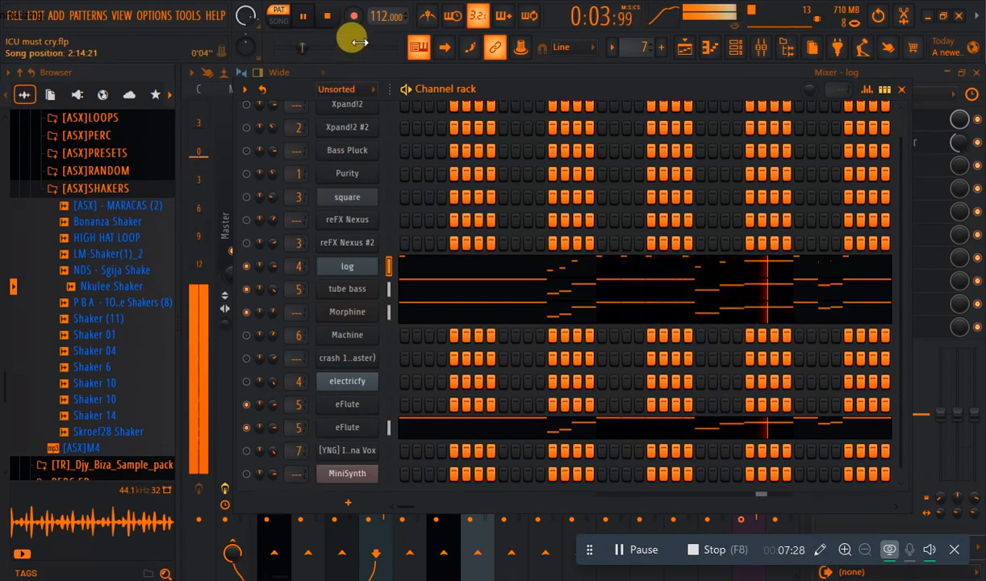
key("space")
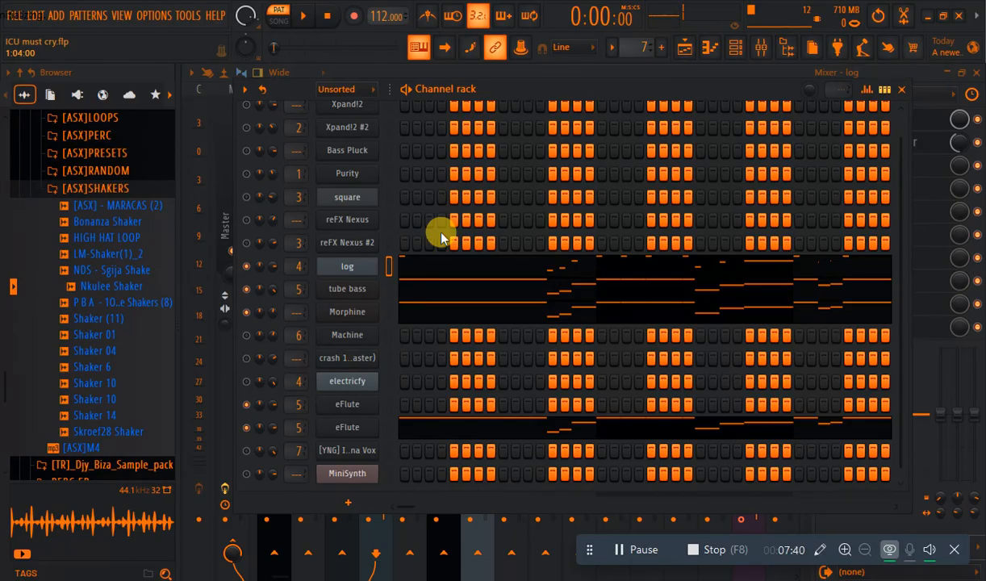
Open the log channel's piano roll, collapse the velocity lane and fit the complete log pattern in view.
left_click(434, 270)
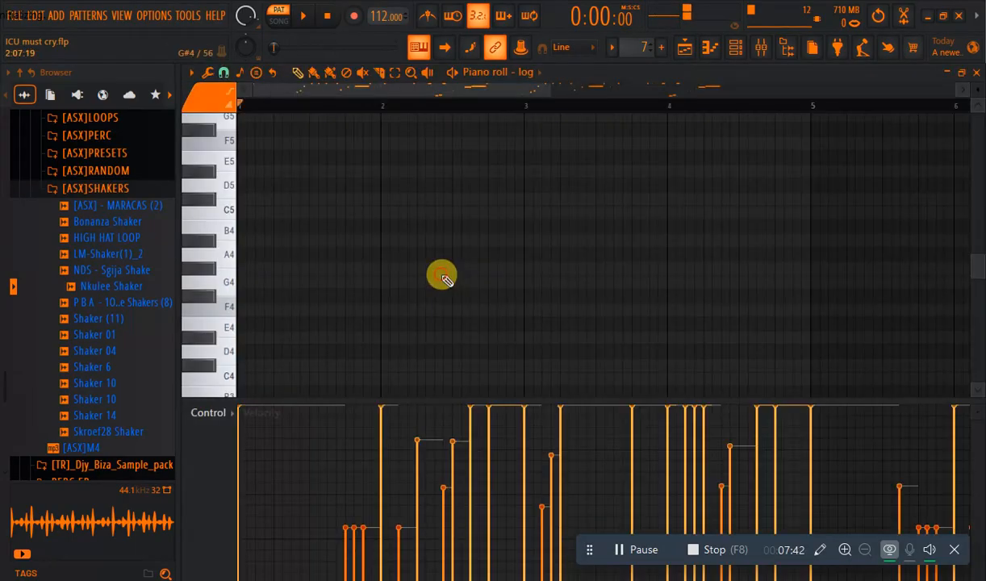
left_click_drag(568, 397, 538, 549)
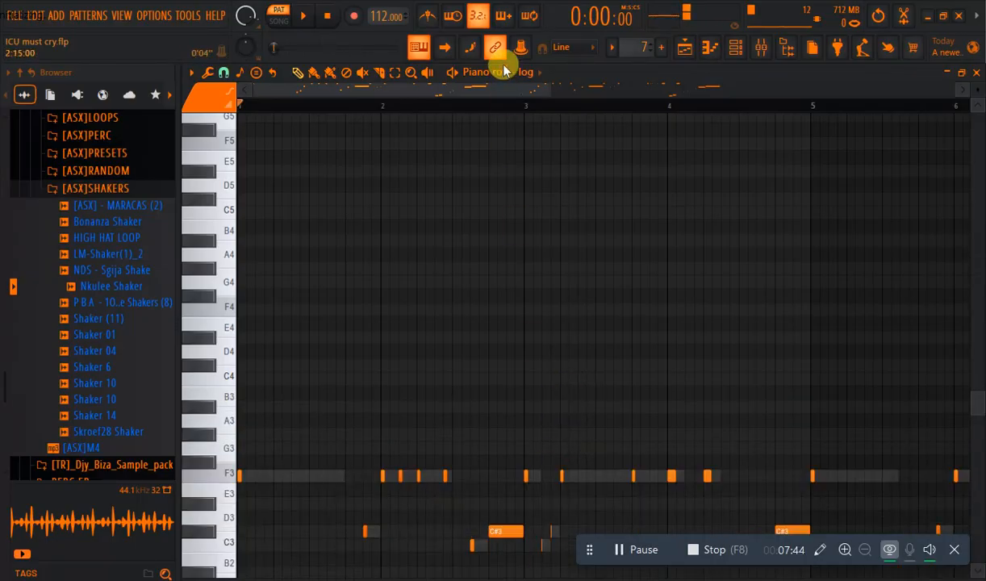
left_click_drag(549, 87, 807, 89)
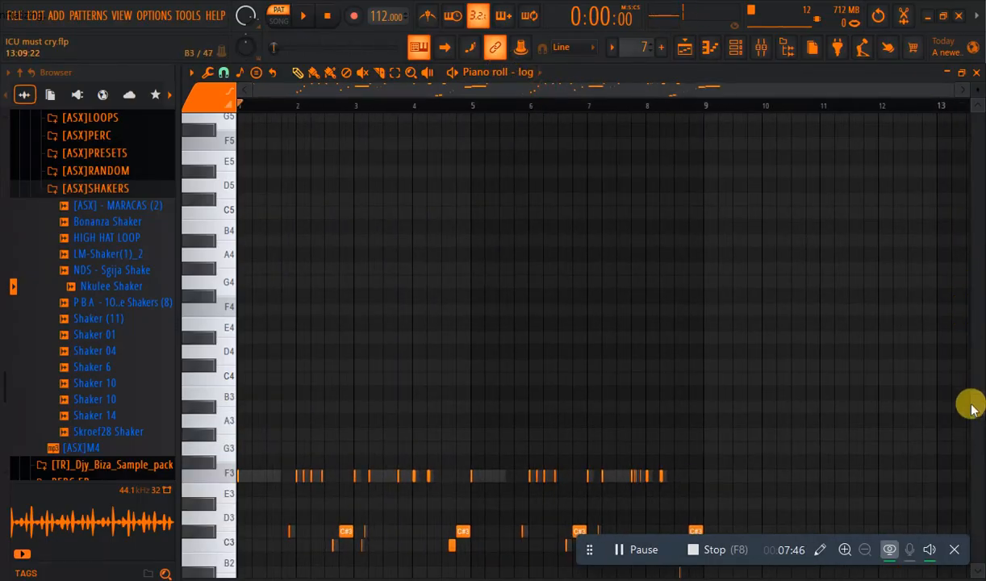
left_click_drag(973, 401, 984, 487)
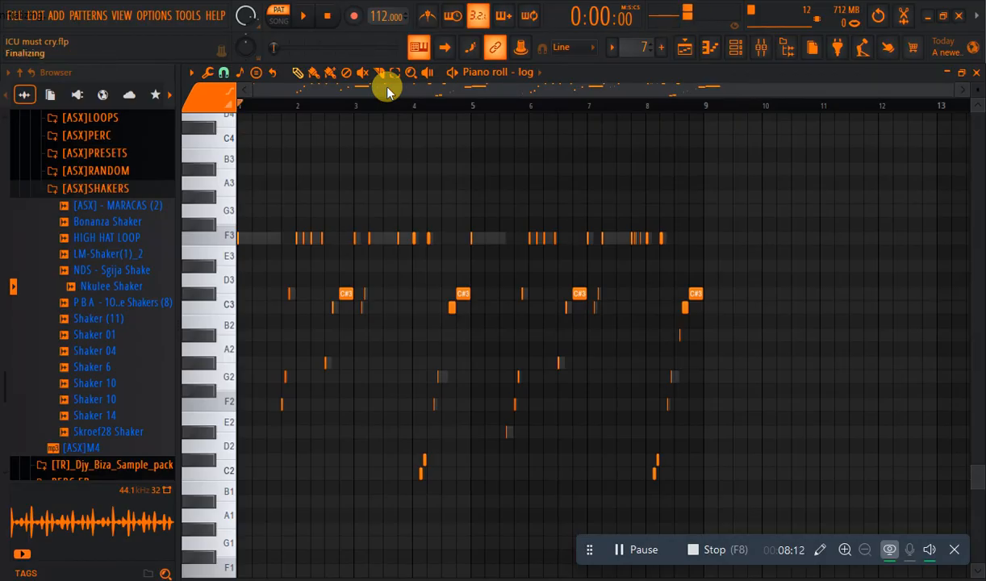
left_click_drag(947, 84, 417, 161)
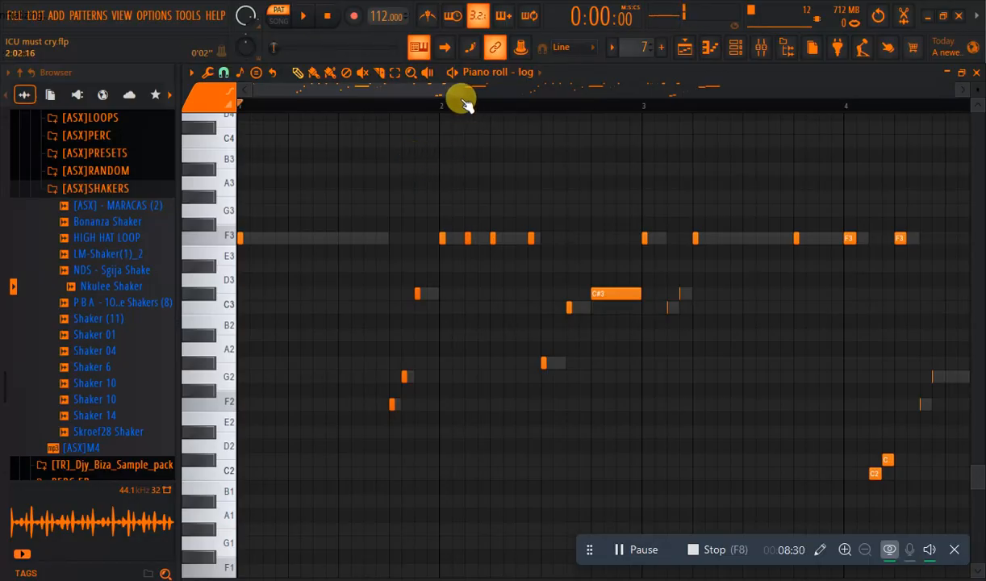
left_click_drag(461, 91, 770, 90)
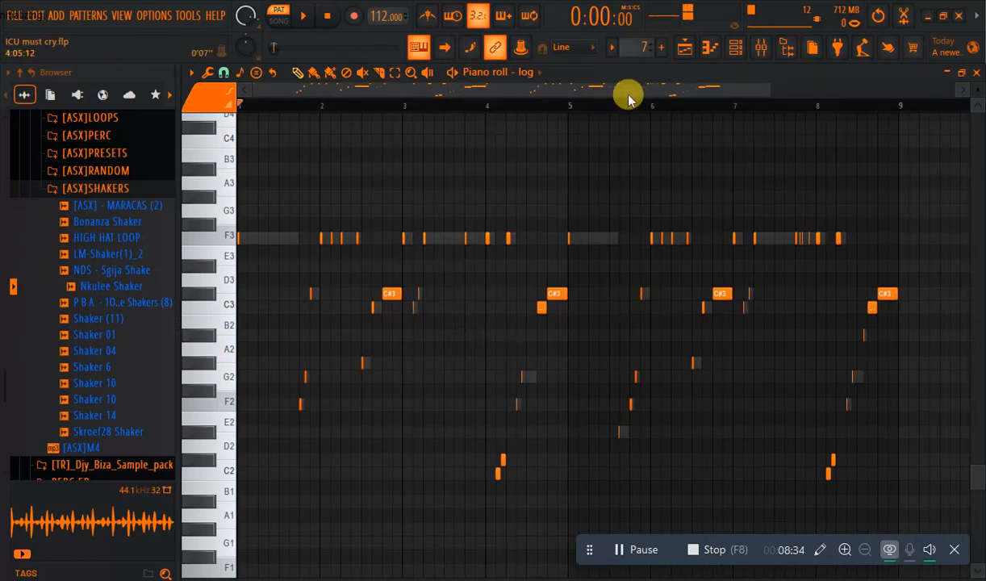
Highlight the opening F3 note, followed by the notes of bar 2, and clear the selection.
left_click_drag(759, 85, 2, 178)
left_click(394, 75)
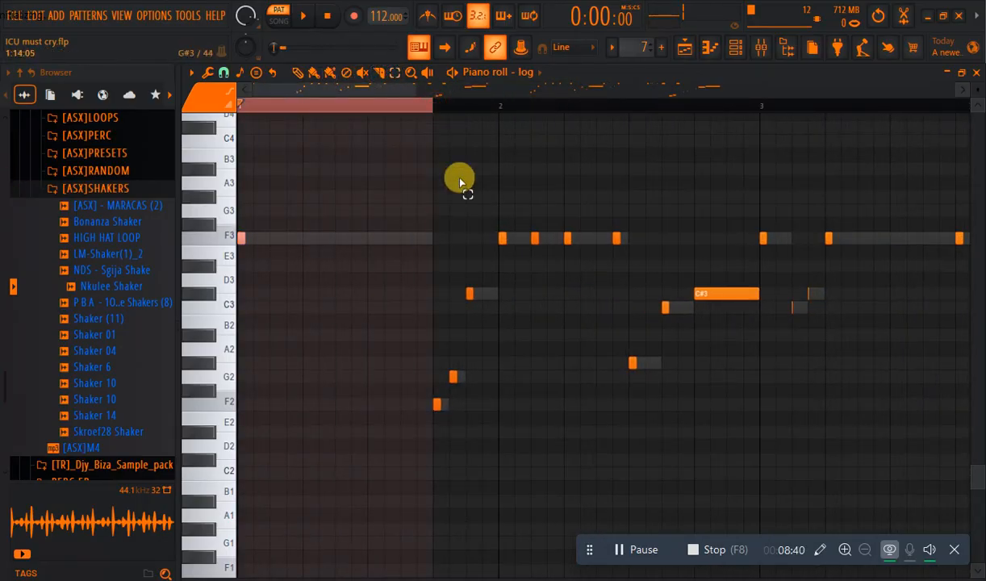
left_click_drag(433, 105, 755, 188)
left_click_drag(501, 110, 763, 162)
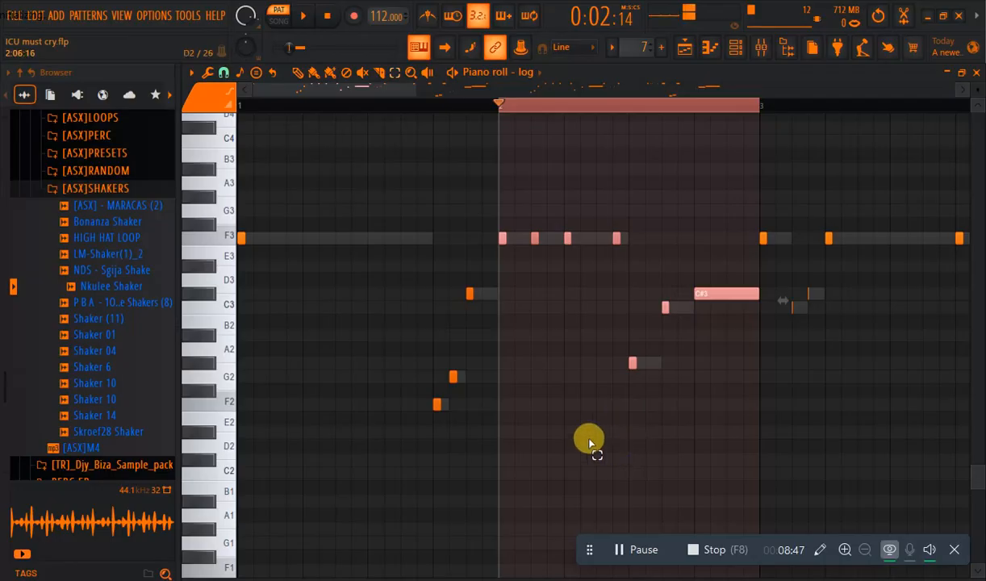
left_click(504, 103)
Highlight all of bar 1, its long F3 section, and the notes from there up to bar 3, then clear the selection.
left_click_drag(499, 105, 9, 271)
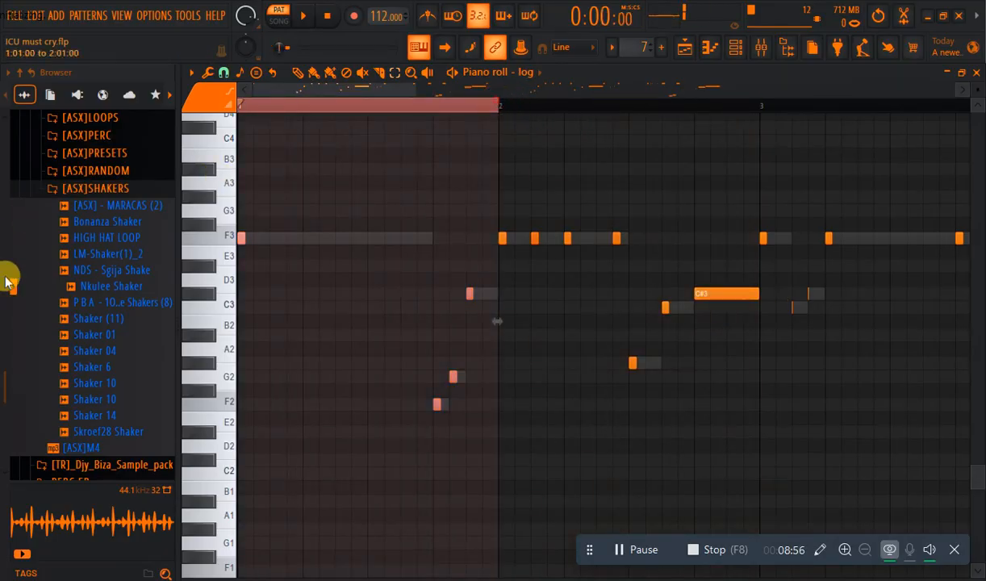
left_click_drag(432, 110, 116, 174)
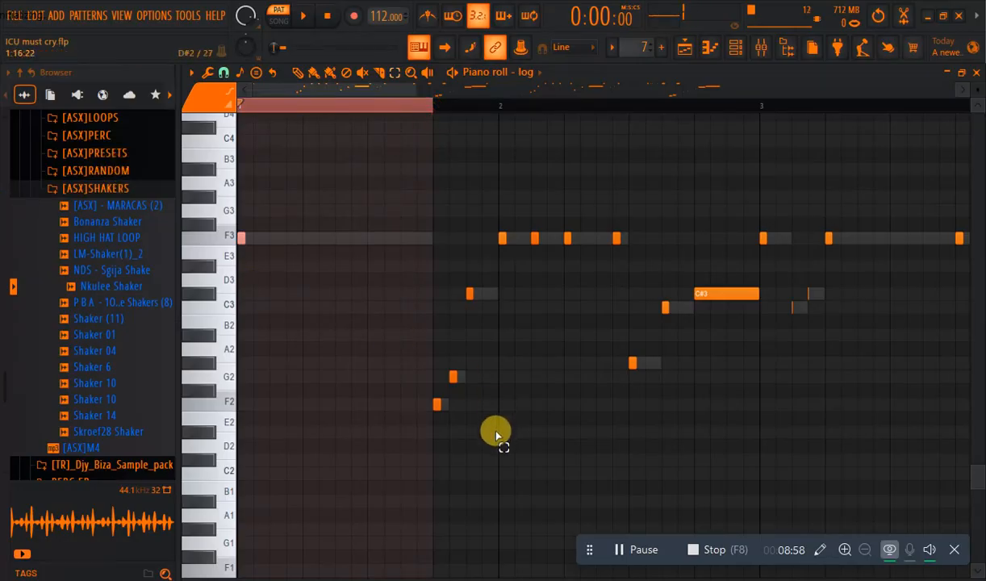
left_click_drag(430, 108, 760, 145)
left_click(697, 111, "ctrl")
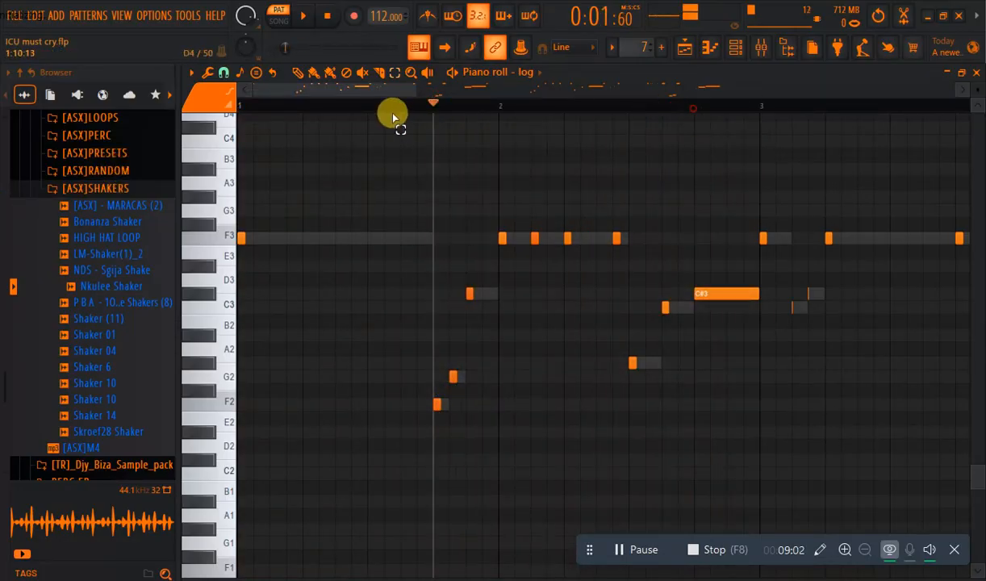
Examine the log notes of bar 3, highlighting the group at its start and clearing the selection.
left_click_drag(389, 91, 491, 112)
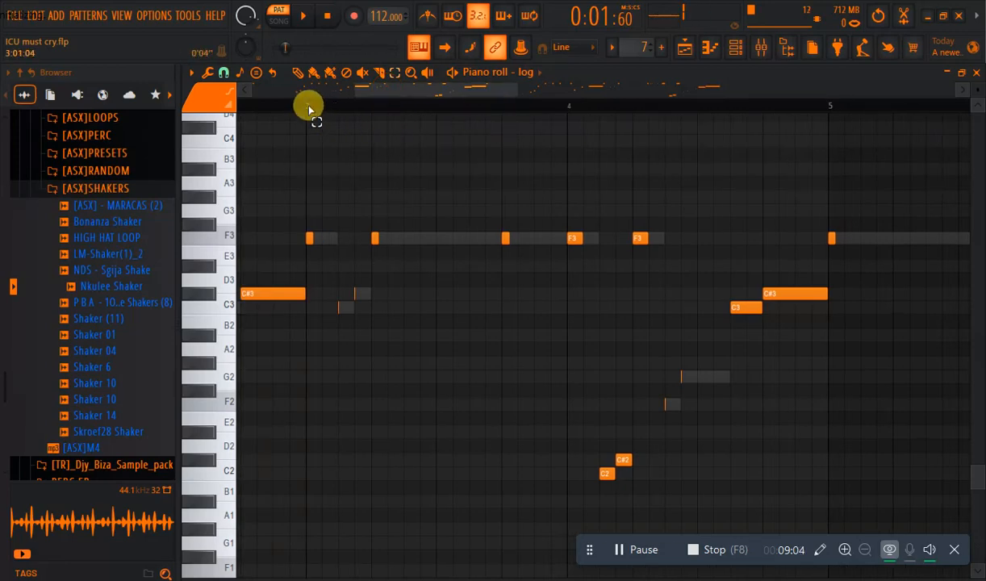
left_click_drag(308, 103, 382, 154)
left_click_drag(402, 229, 502, 203)
left_click_drag(432, 363, 507, 121)
left_click(362, 109, "ctrl")
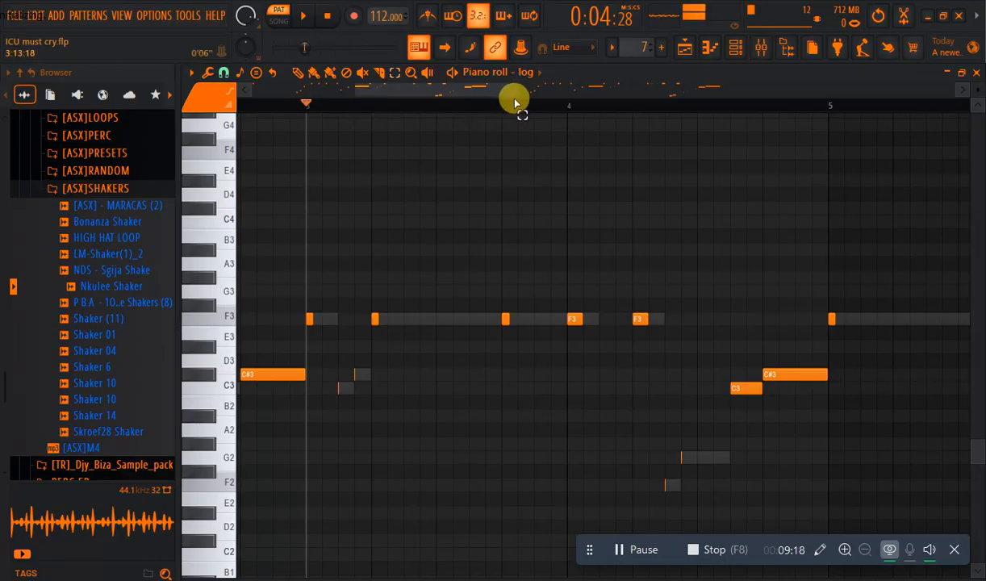
Highlight all log notes in bar 4 and clear the selection.
left_click_drag(514, 94, 605, 125)
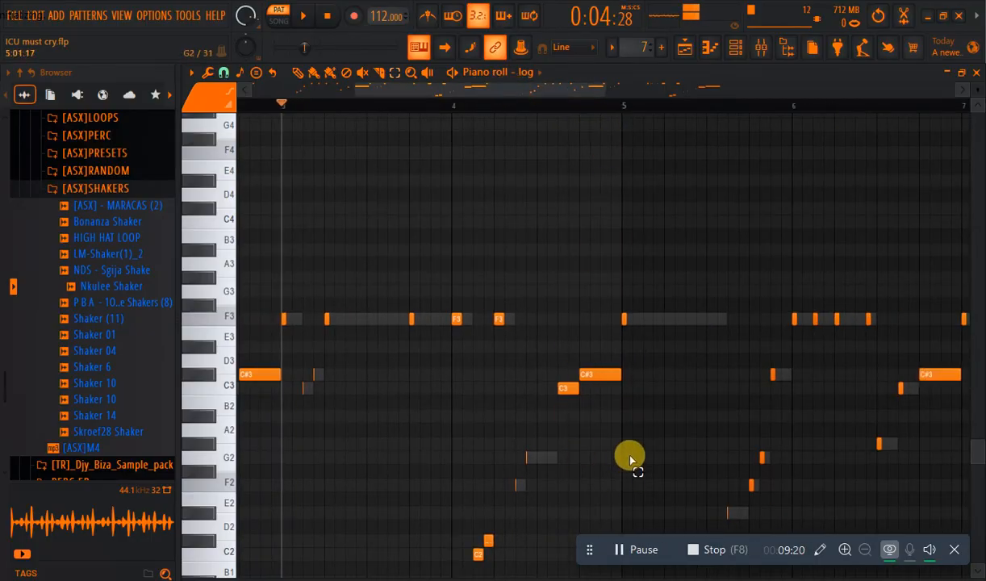
left_click_drag(458, 106, 625, 252)
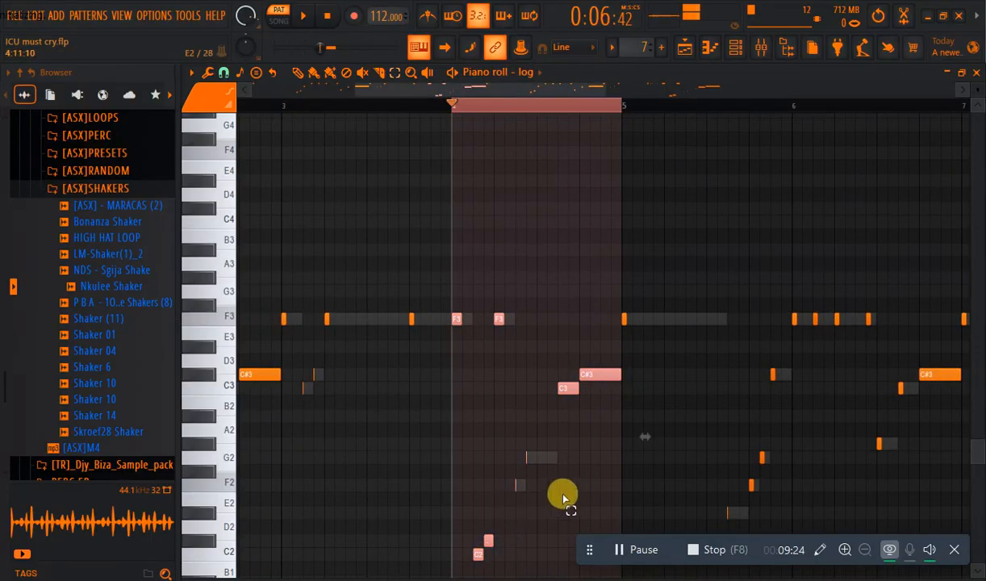
left_click(537, 102)
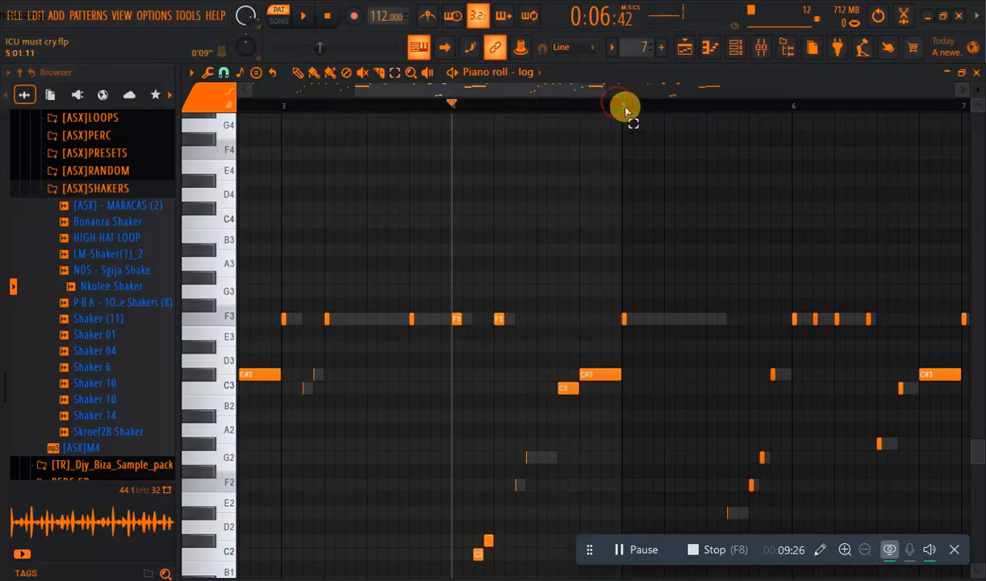
Highlight all log notes in bar 5, followed by those in bar 3, clearing each selection.
left_click_drag(627, 110, 793, 154)
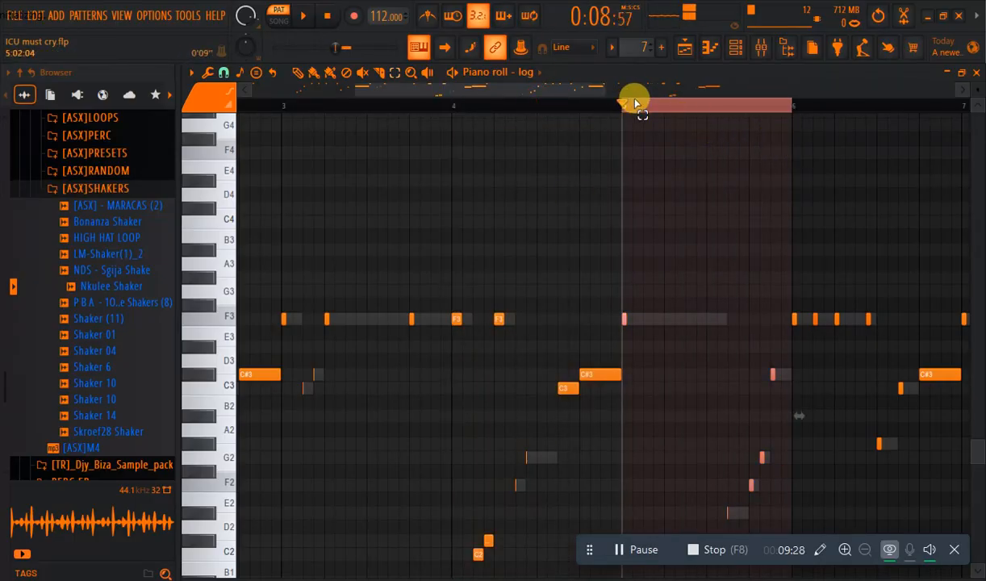
left_click(635, 103)
left_click_drag(515, 91, 124, 121)
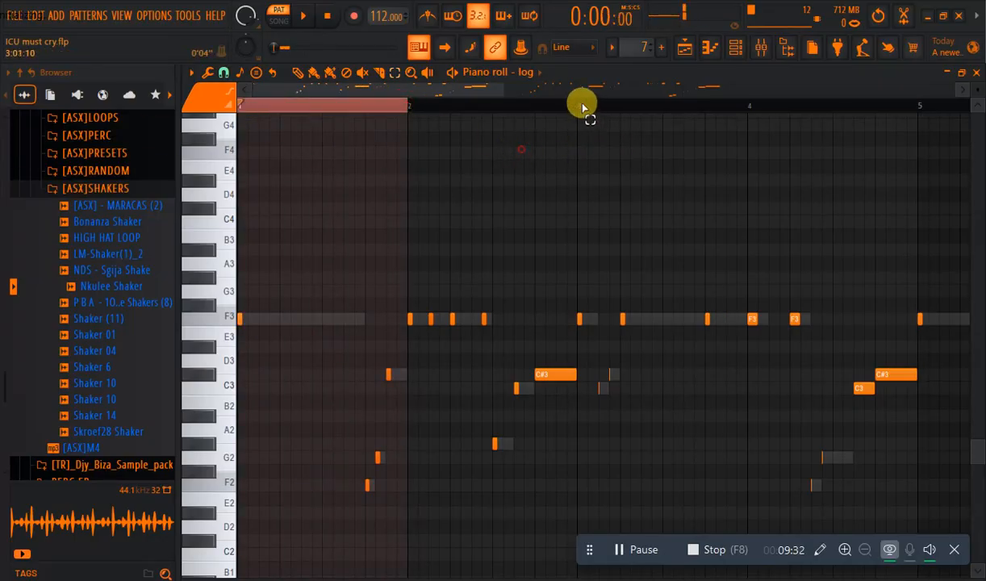
left_click_drag(583, 109, 737, 117)
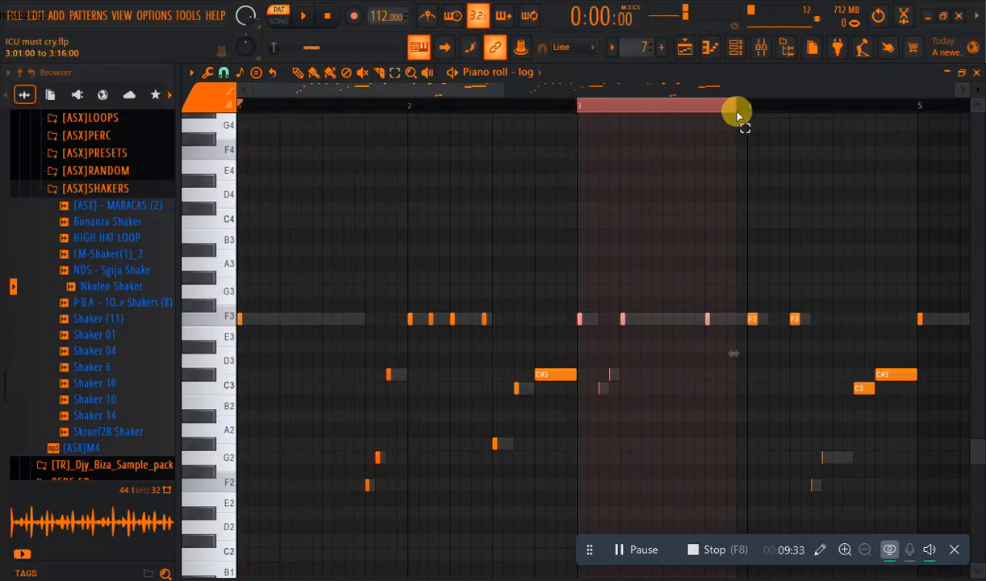
left_click(688, 105)
Highlight the log notes of bars 1, 3 and 5 in turn and clear the selection.
left_click_drag(406, 111, 114, 110)
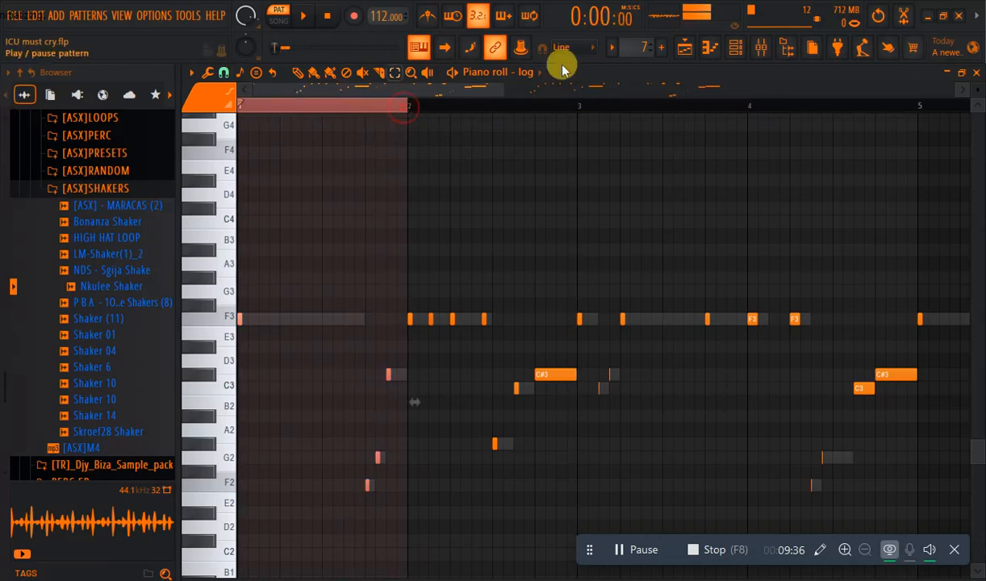
left_click_drag(752, 107, 575, 166)
left_click_drag(498, 89, 599, 113)
left_click_drag(659, 105, 823, 143)
left_click_drag(537, 90, 654, 137)
left_click(572, 105)
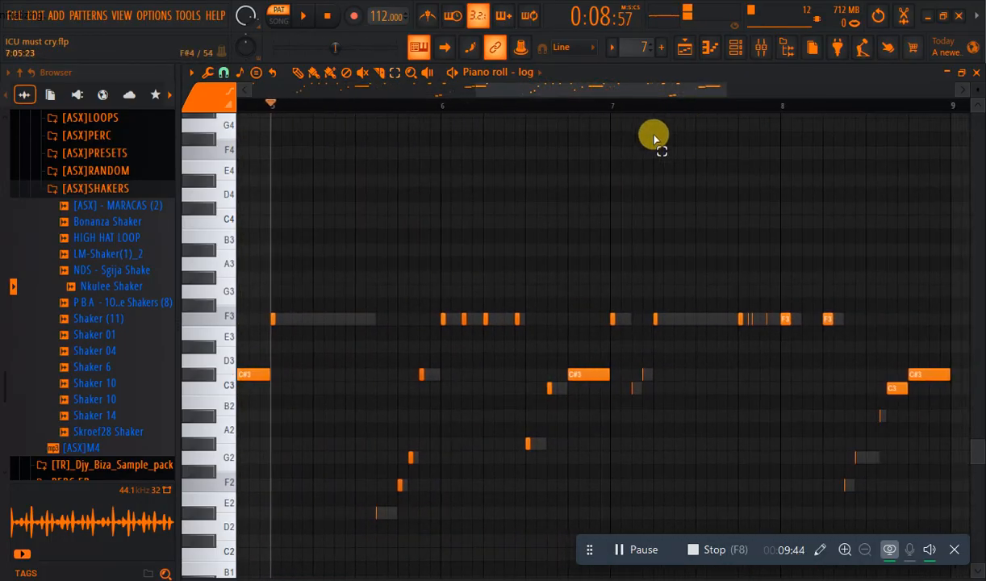
Highlight all log notes in bar 7 and clear the selection.
left_click_drag(609, 105, 775, 221)
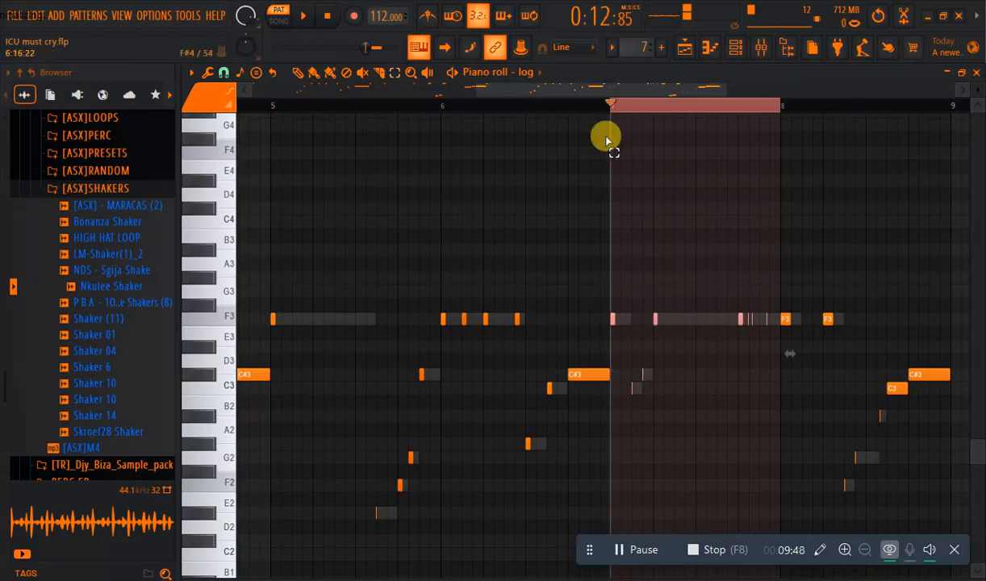
left_click(617, 107)
left_click_drag(507, 89, 242, 133)
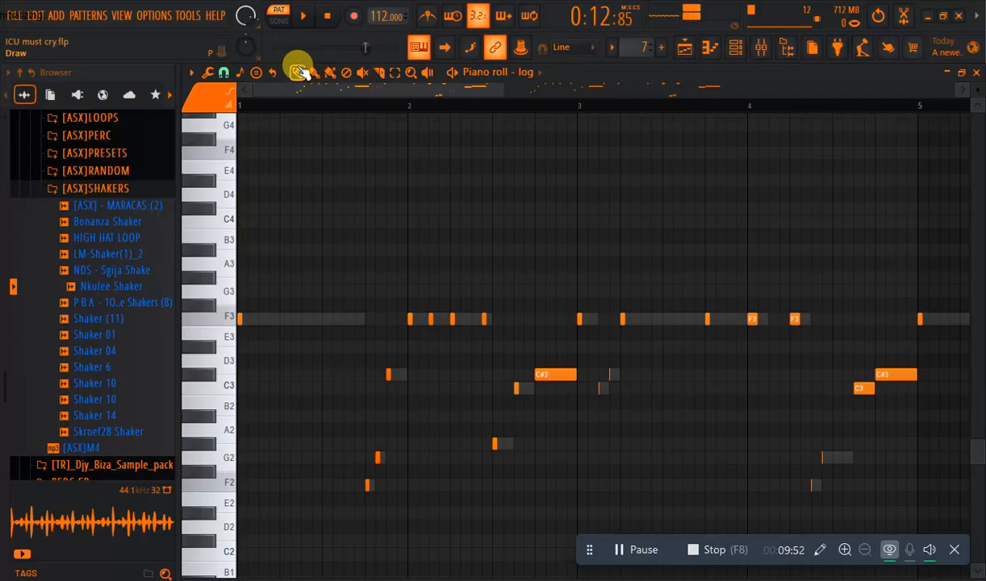
Solo the log channel in the channel rack and open its piano roll.
left_click(736, 47)
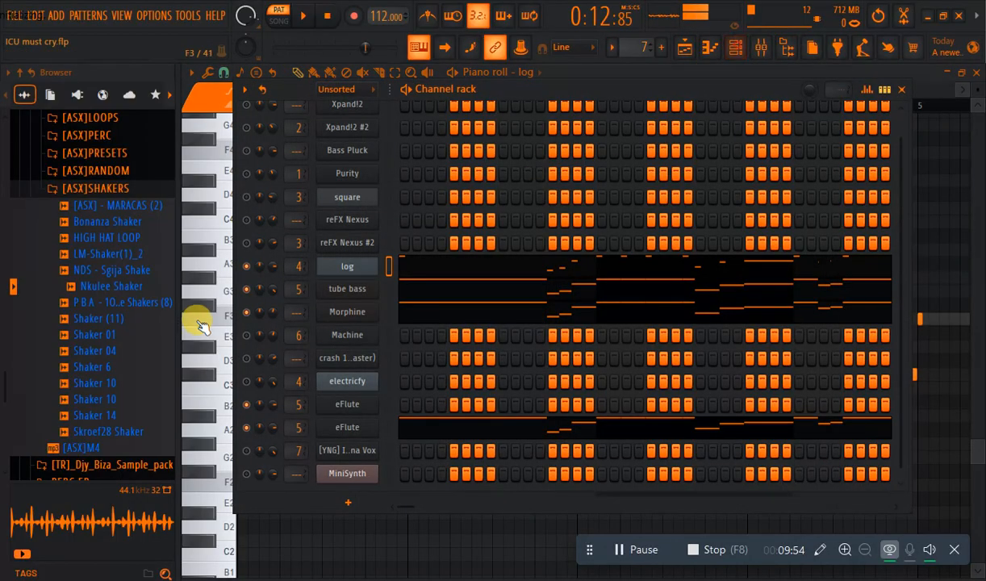
right_click(252, 265)
left_click(361, 270)
double_click(473, 269)
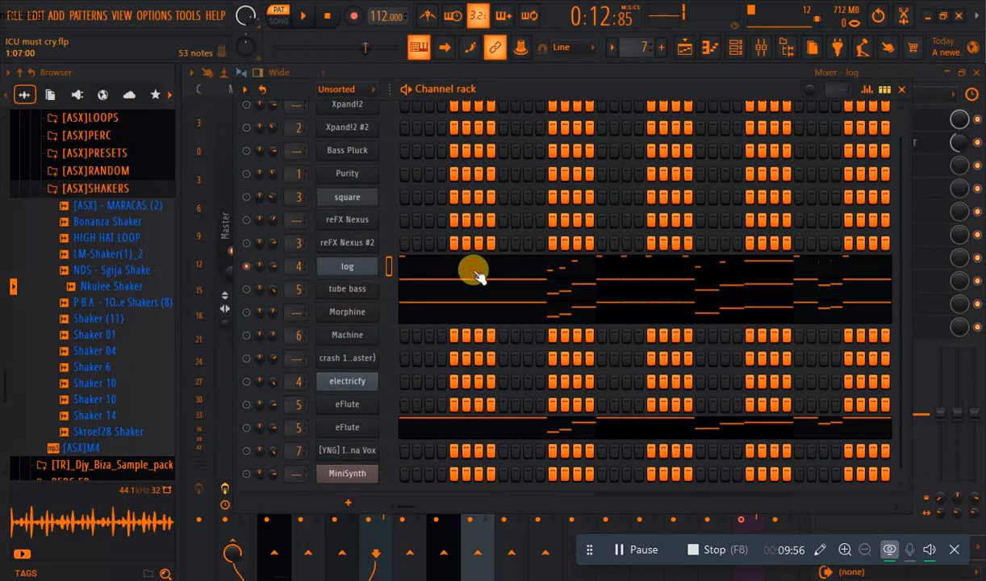
Restart playback of the soloed log part from the beginning of the pattern.
left_click(304, 19)
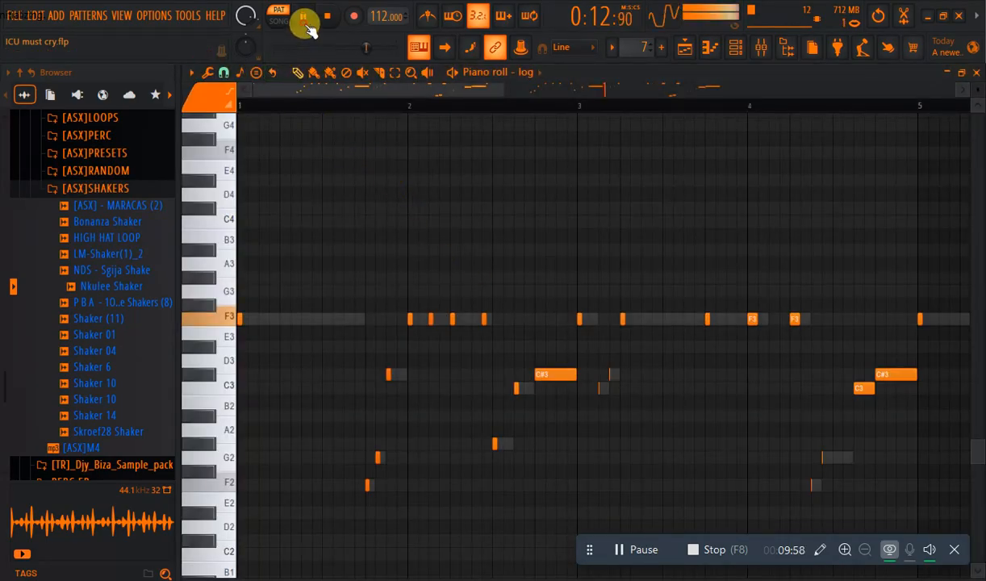
left_click(327, 16)
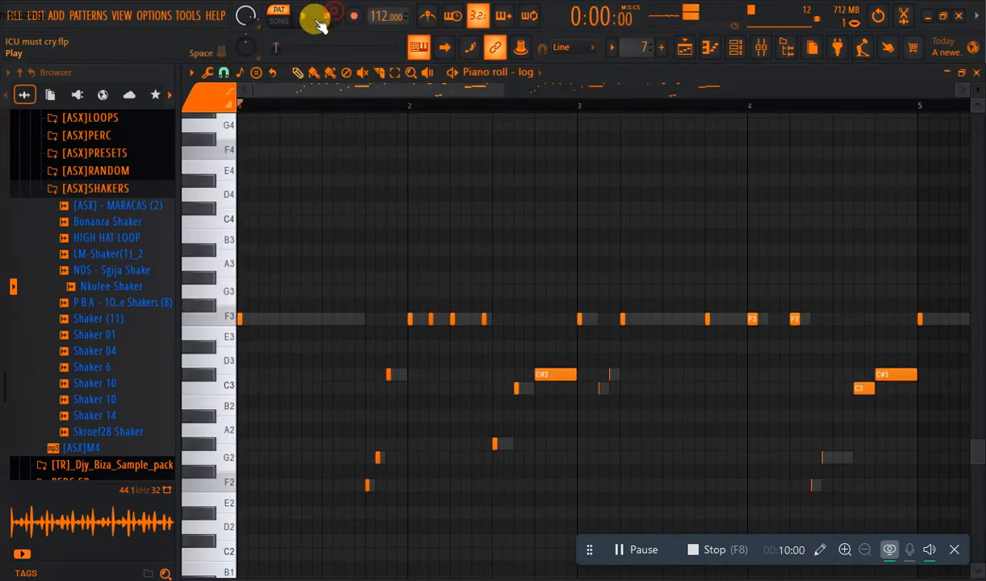
left_click(304, 16)
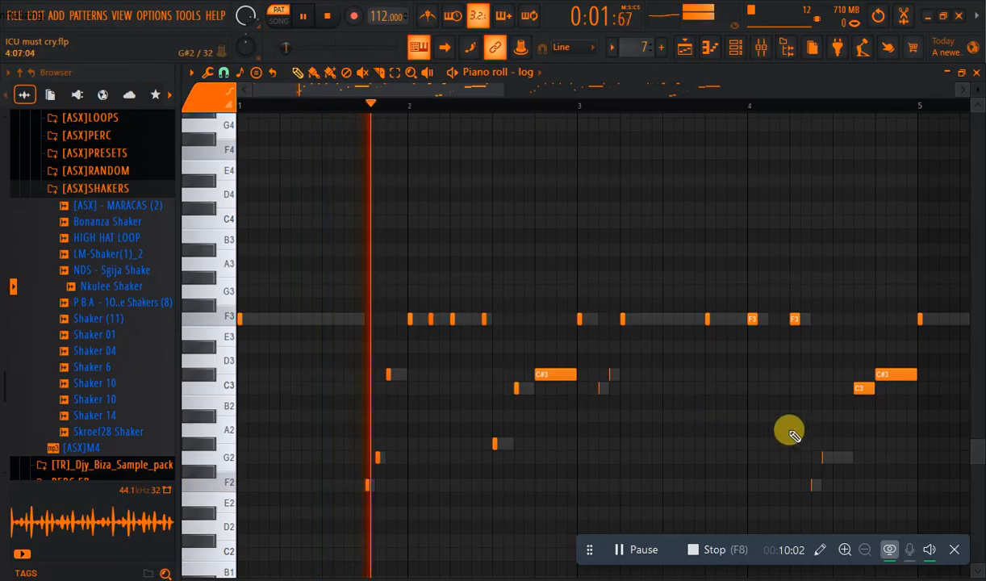
Play the playlist arrangement in song mode from bar 57 and set the time selection from bar 57 up to bar 65.
left_click(684, 47)
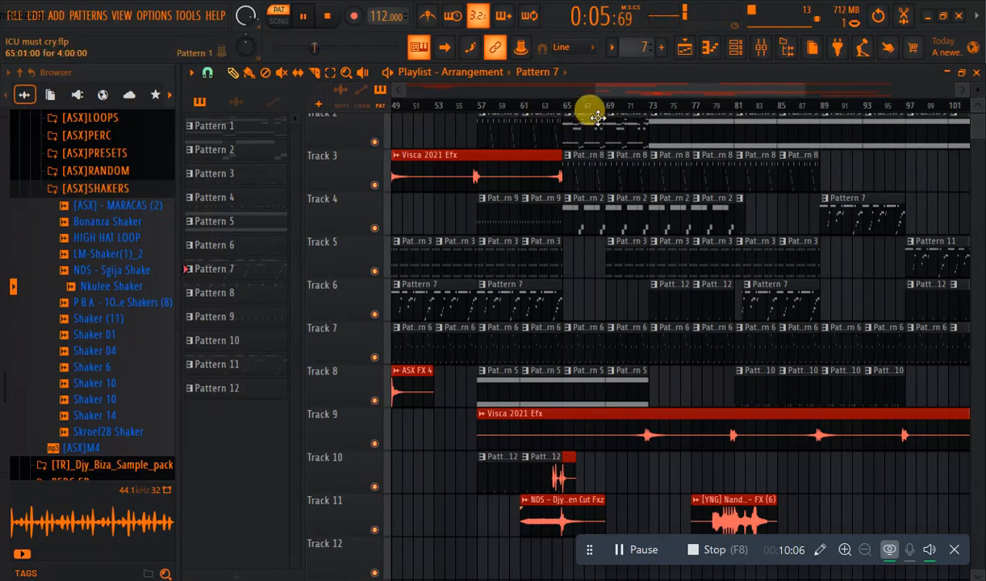
left_click(478, 108)
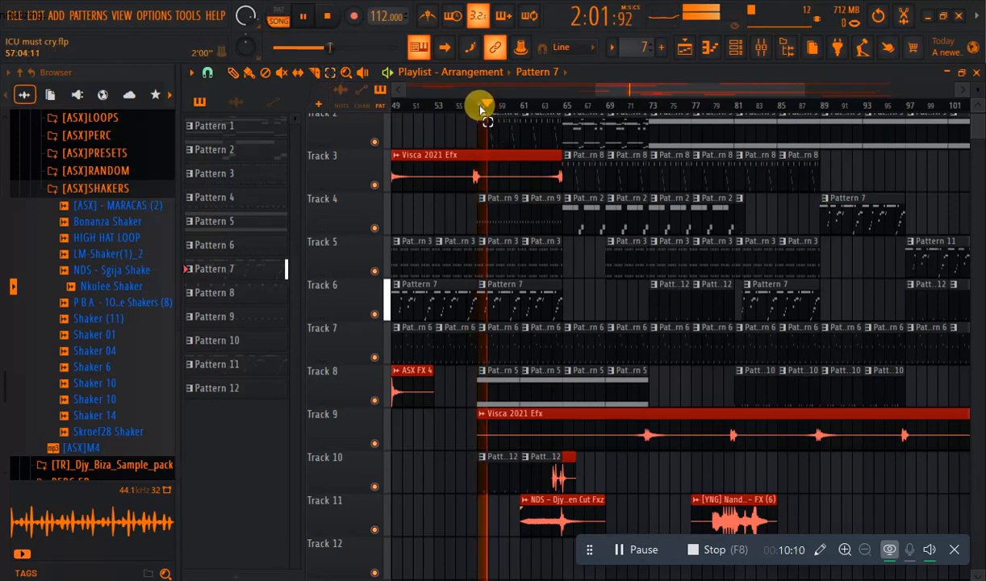
left_click_drag(482, 106, 563, 161)
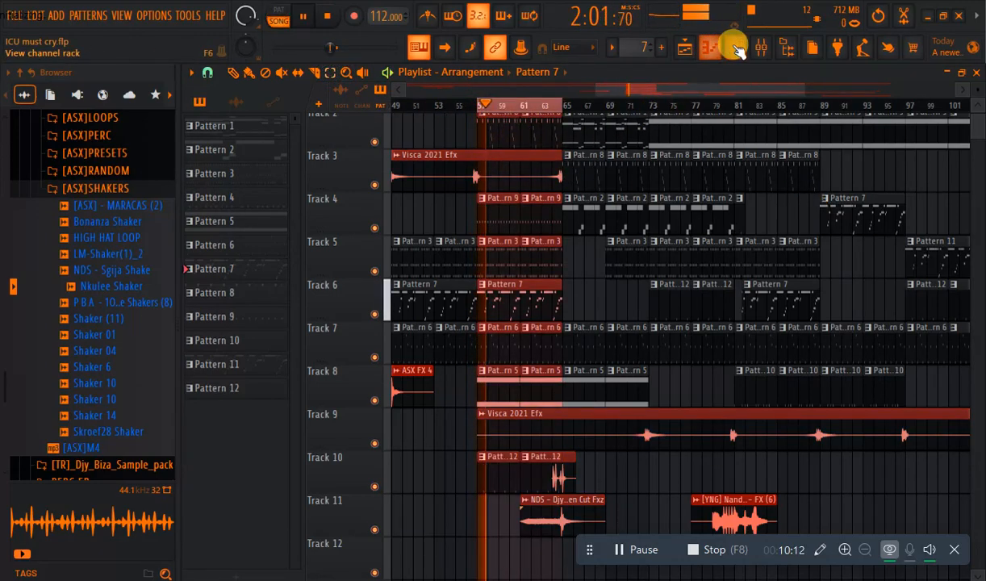
Filter the channel rack to the Audio group and unmute every channel below (VDD) LOOPS (7).
key("F6")
scroll(888, 274, "up", 1)
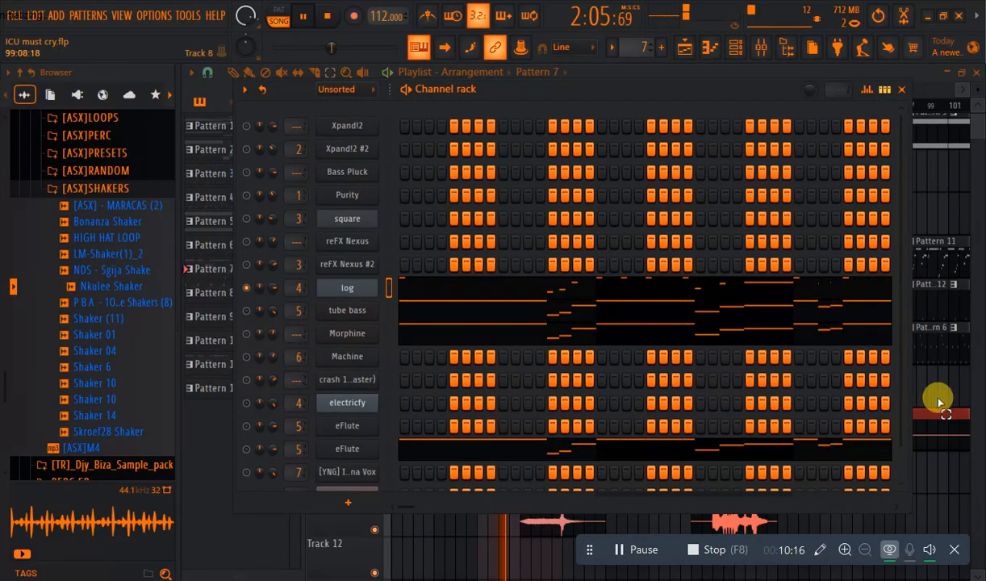
left_click(336, 89)
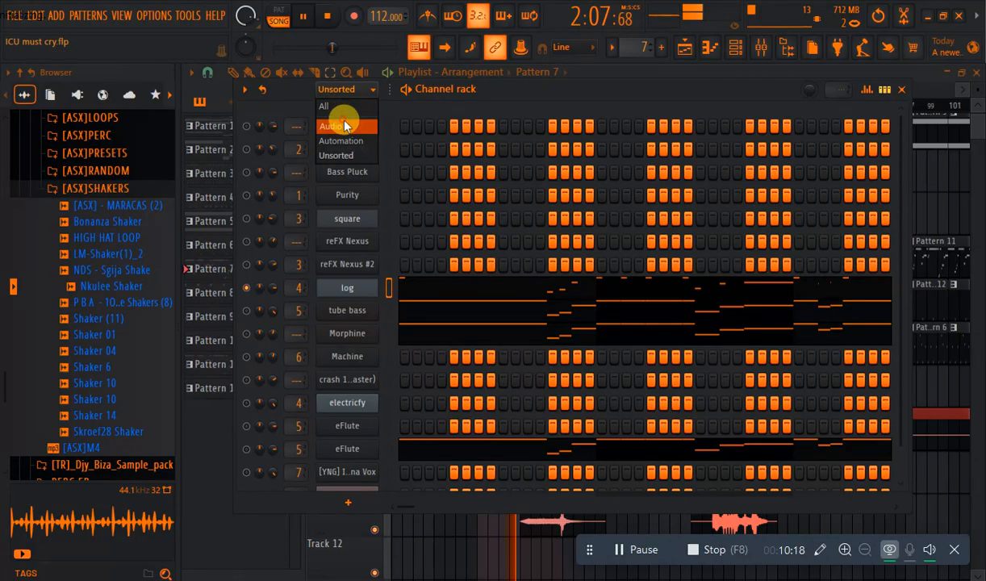
left_click(329, 123)
left_click(247, 175)
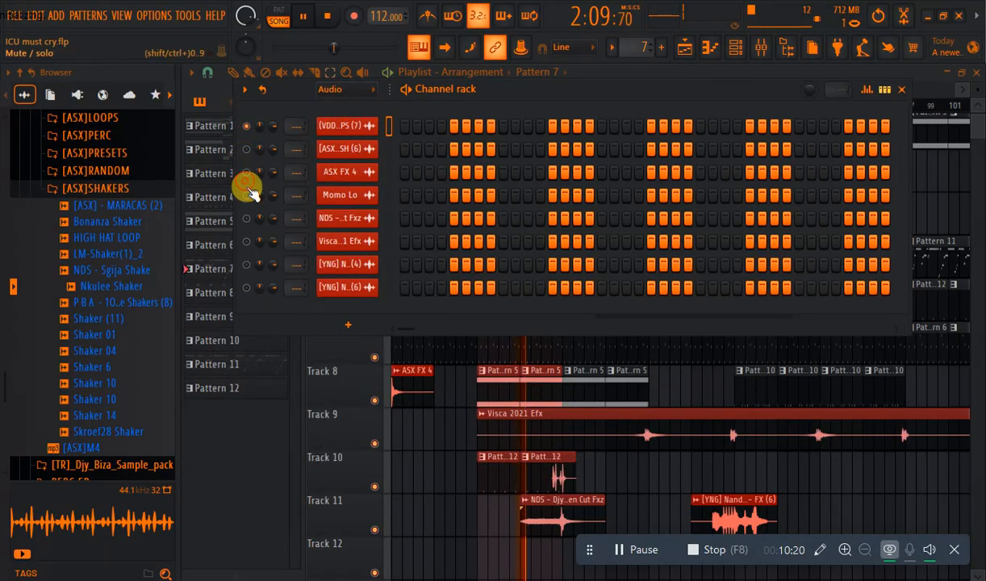
left_click(245, 151)
left_click(247, 197)
left_click(247, 220)
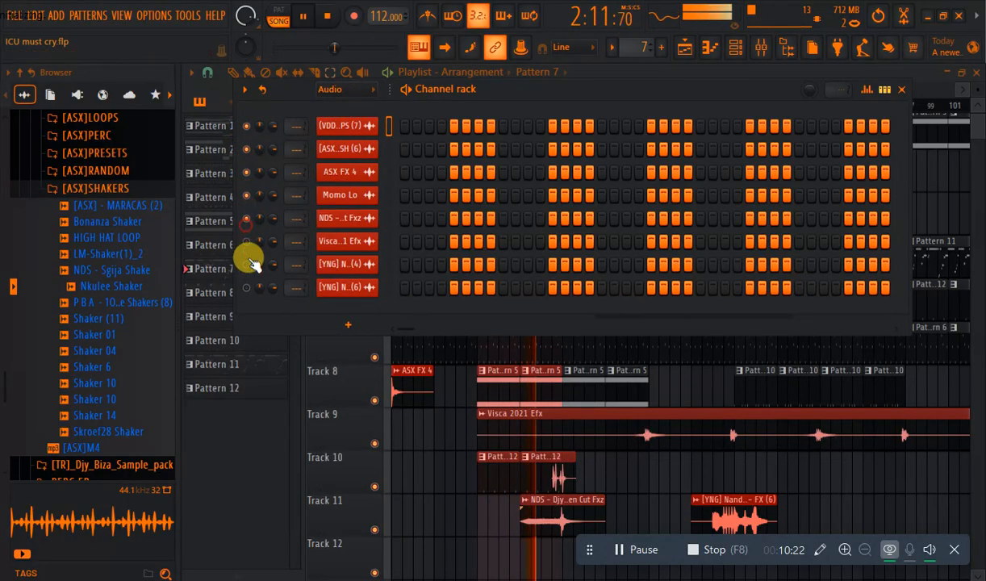
left_click(247, 241)
left_click(247, 267)
left_click(247, 287)
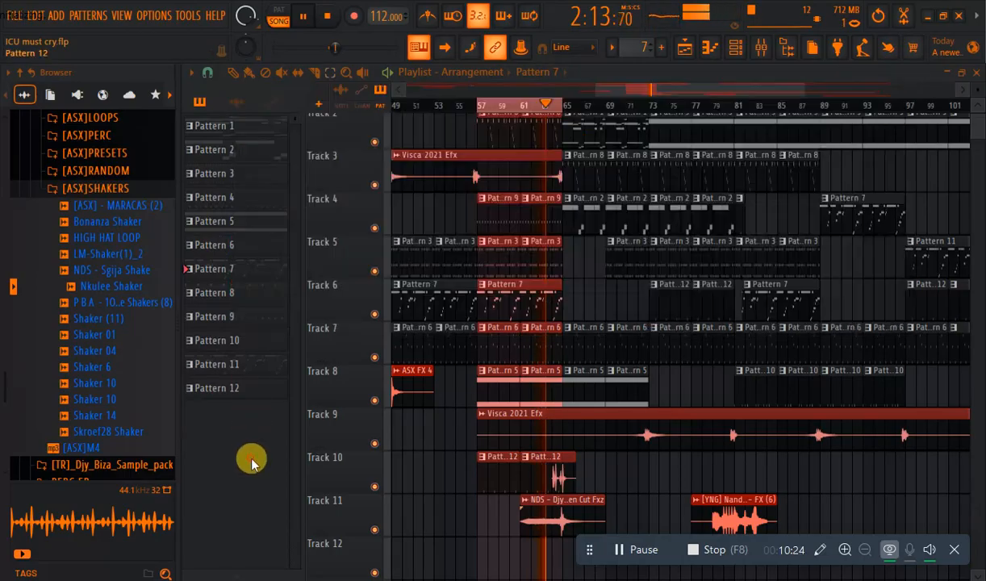
Return to the playlist and mute Track 10 and Track 11.
key("F6")
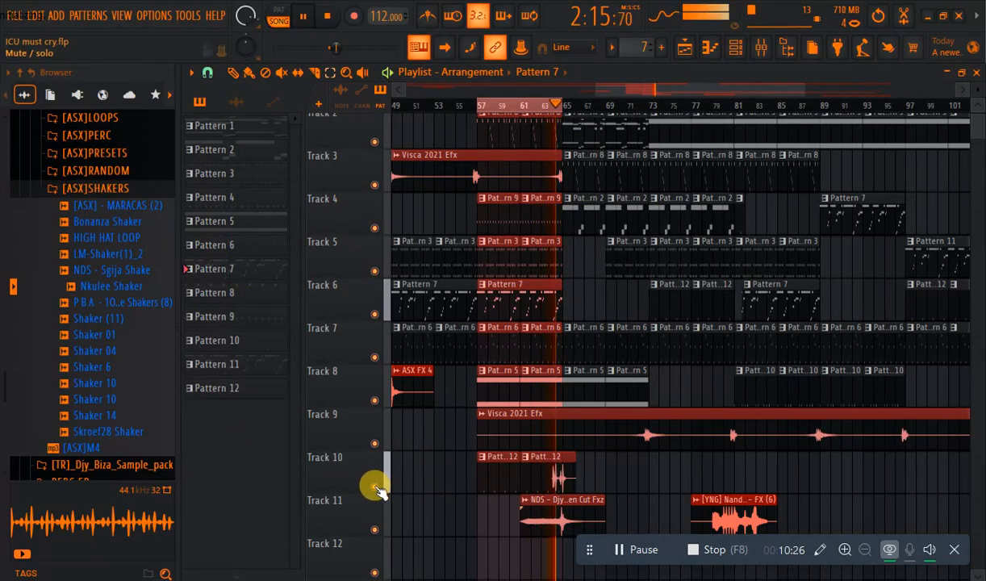
left_click(373, 486)
left_click(374, 529)
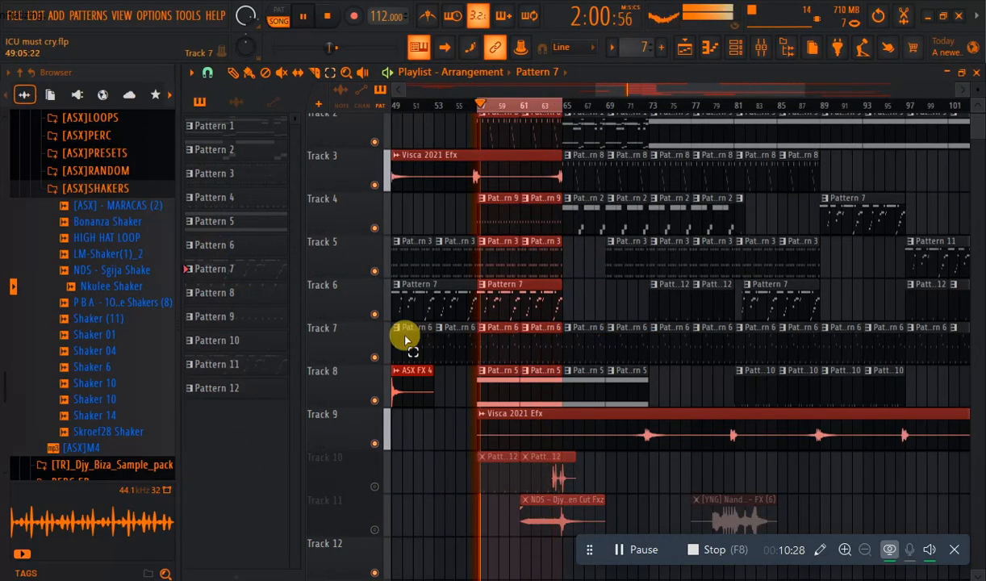
Stop playback, filter the channel rack to the Unsorted group, and reopen the log channel's piano roll.
left_click(736, 47)
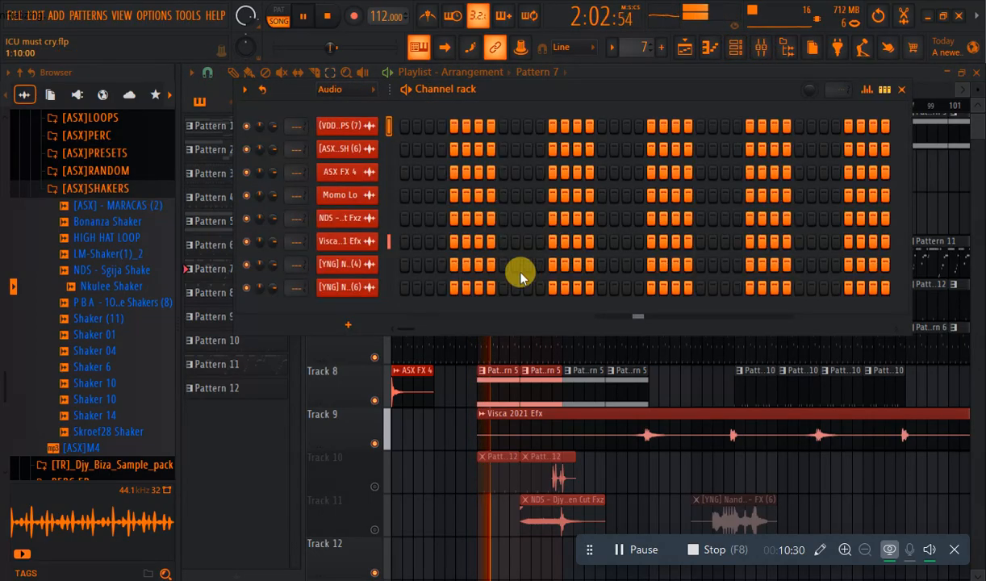
left_click(710, 47)
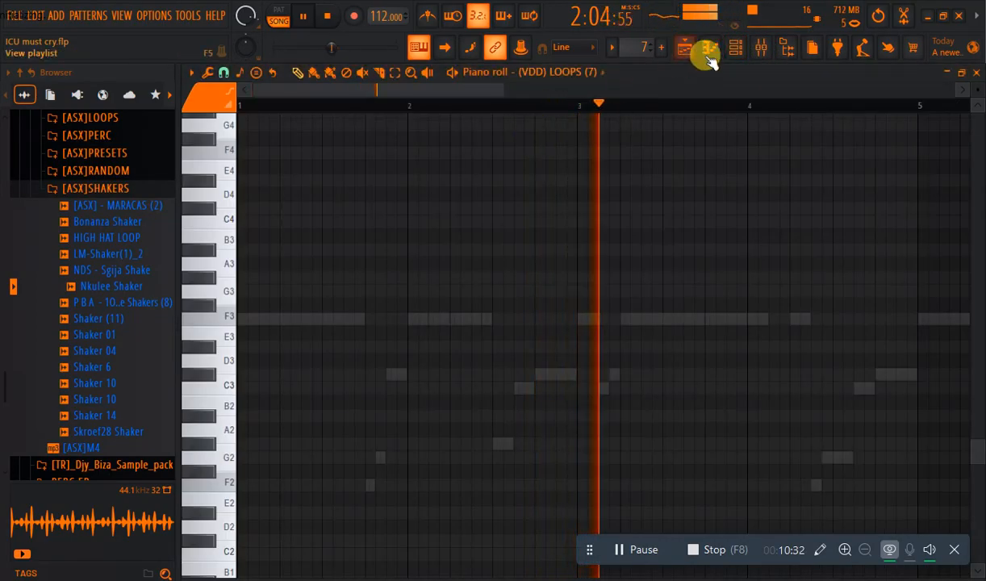
left_click(736, 48)
left_click(328, 17)
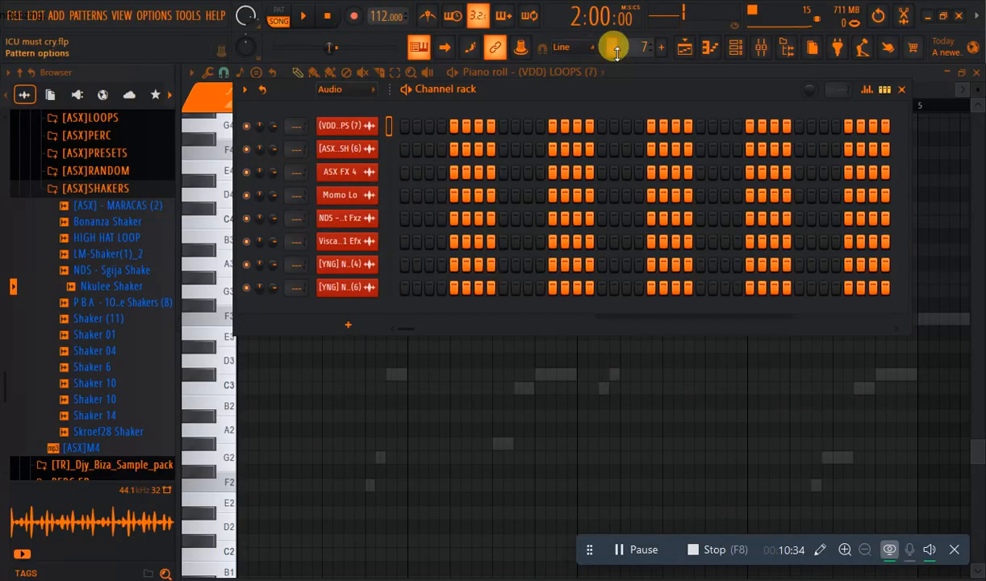
left_click(341, 91)
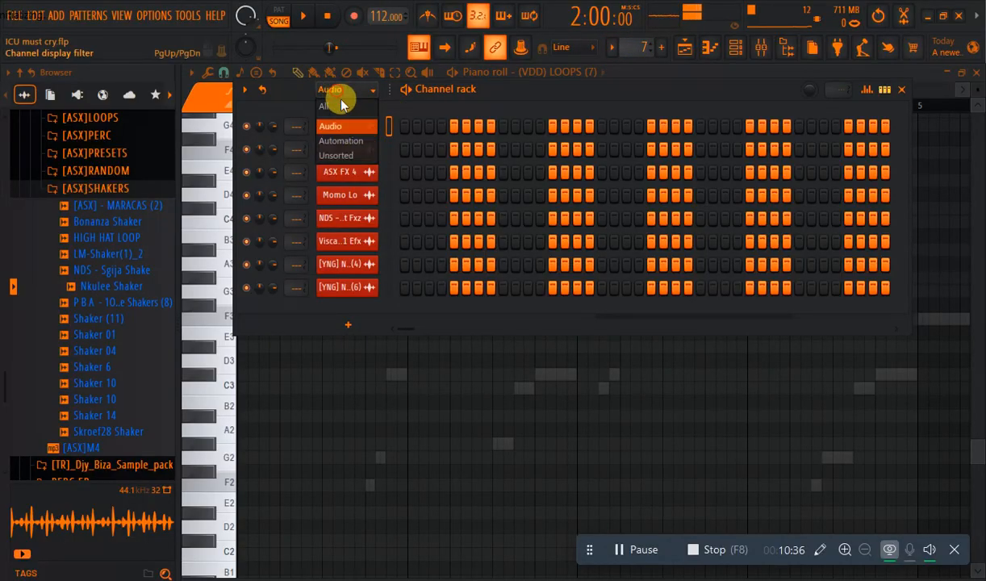
left_click(351, 153)
left_click(486, 295)
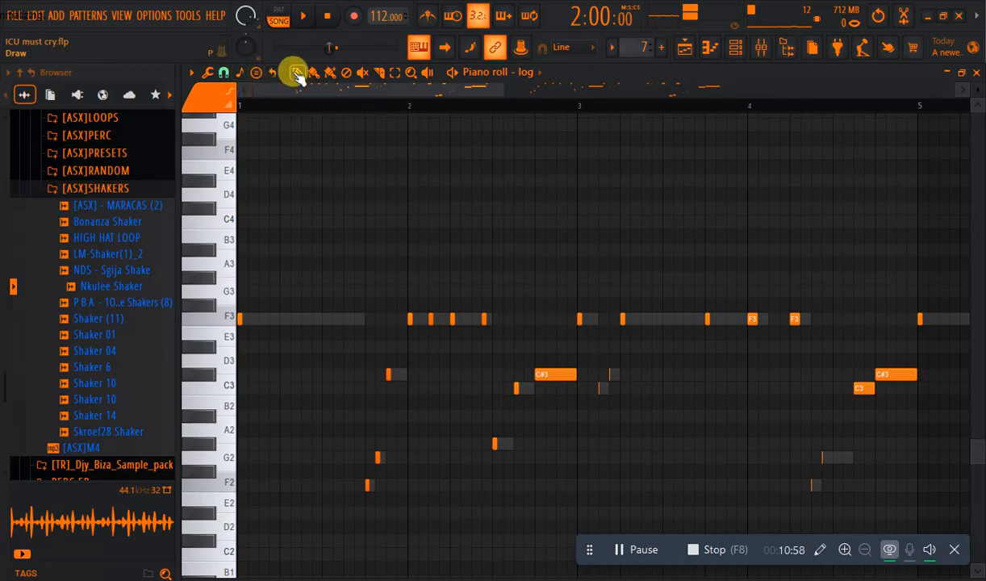
Examine the log channel in the channel rack and its complete eight-bar note arrangement in the piano roll.
left_click(323, 22)
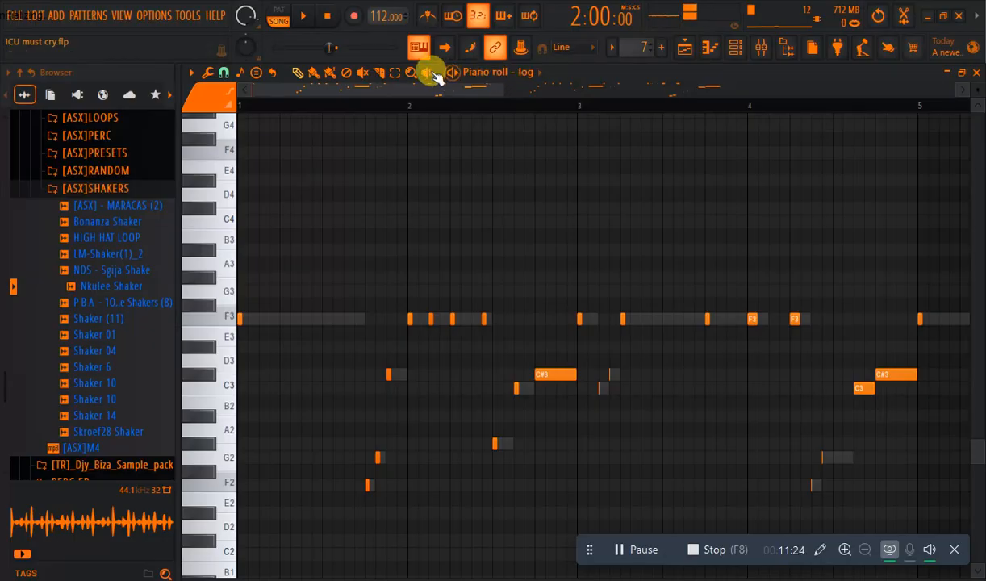
left_click(737, 48)
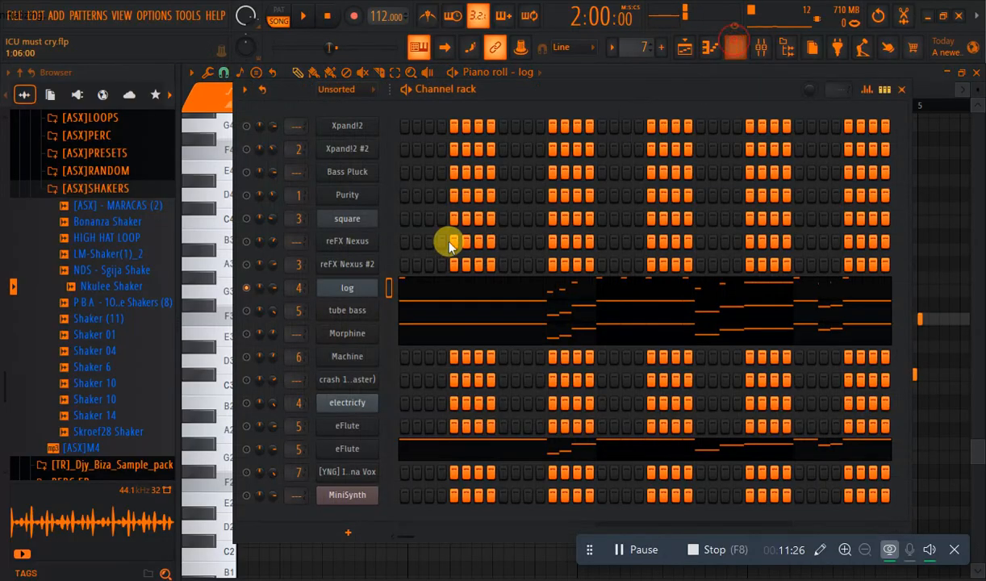
left_click(303, 17)
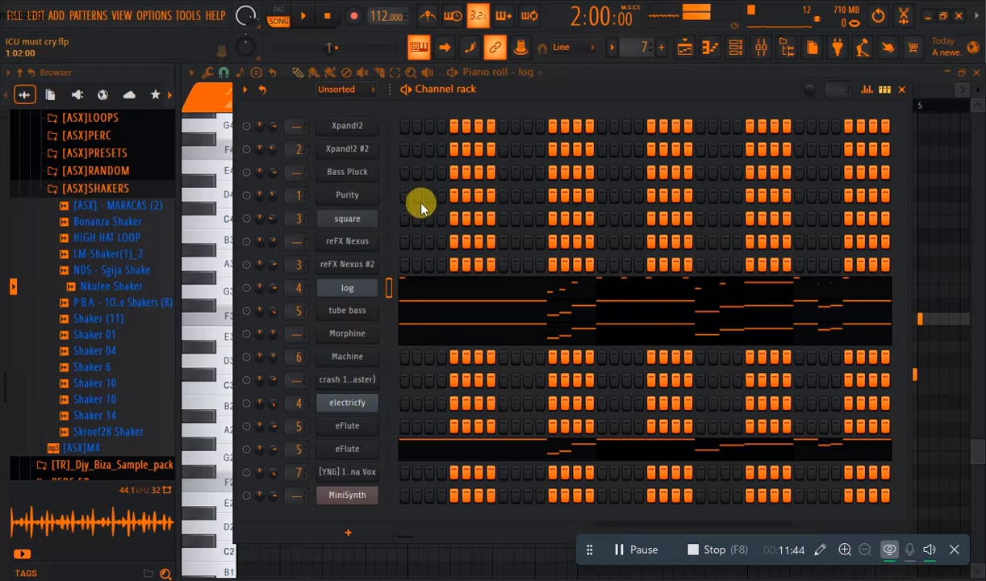
left_click(424, 297)
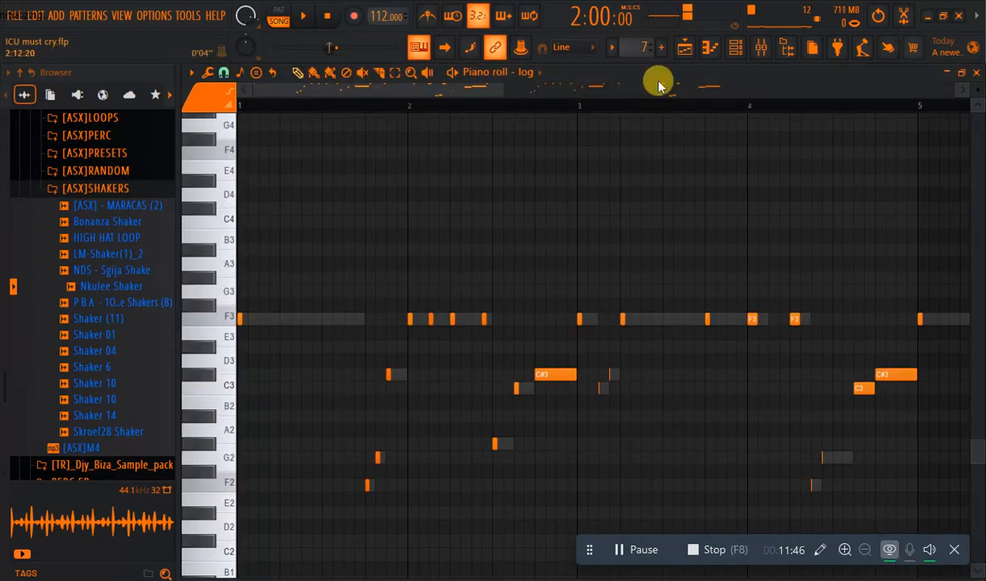
left_click_drag(494, 91, 929, 172)
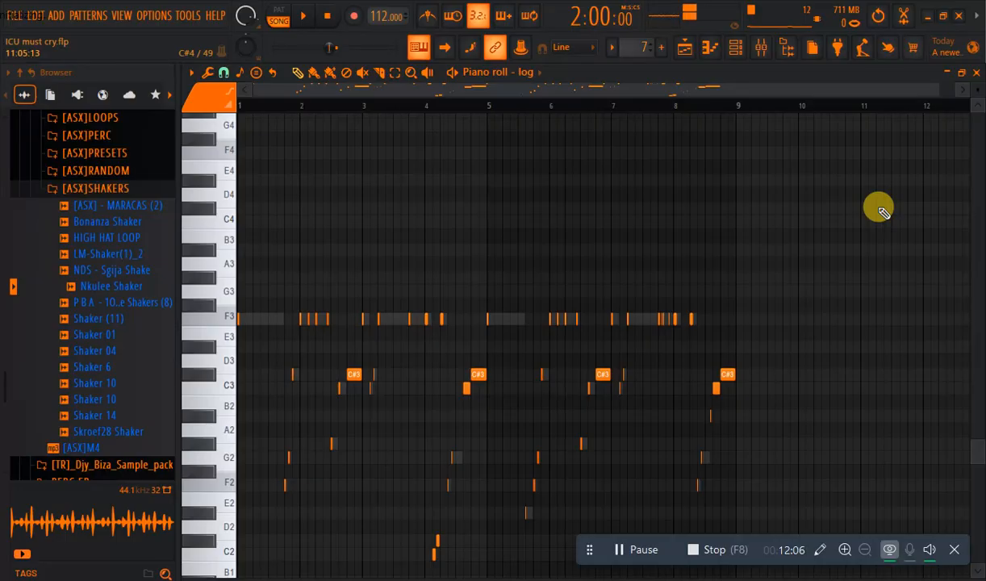
Play the playlist's selected section from bar 57 and mute Track 6, which holds the Pattern 7 clips.
left_click(682, 46)
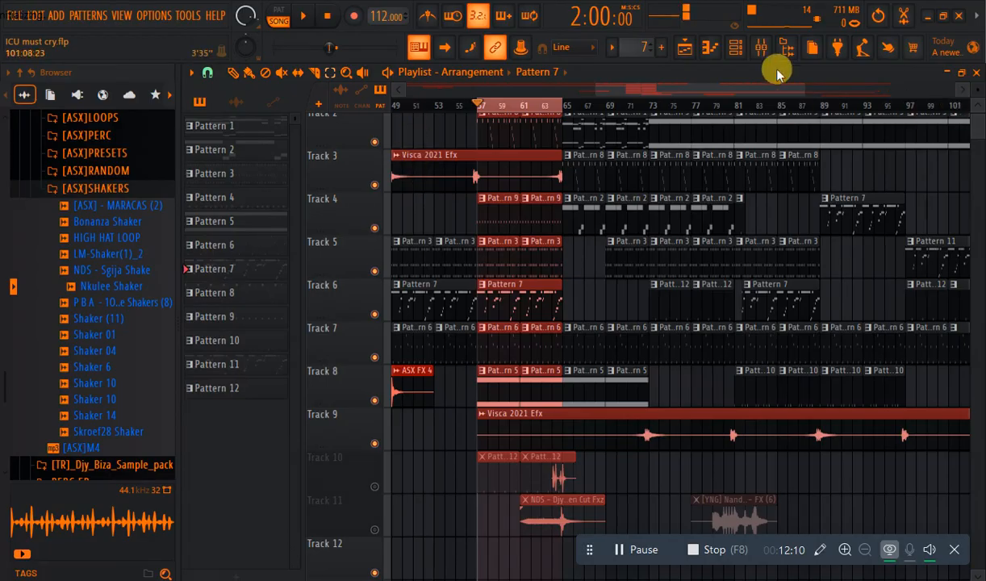
left_click(302, 15)
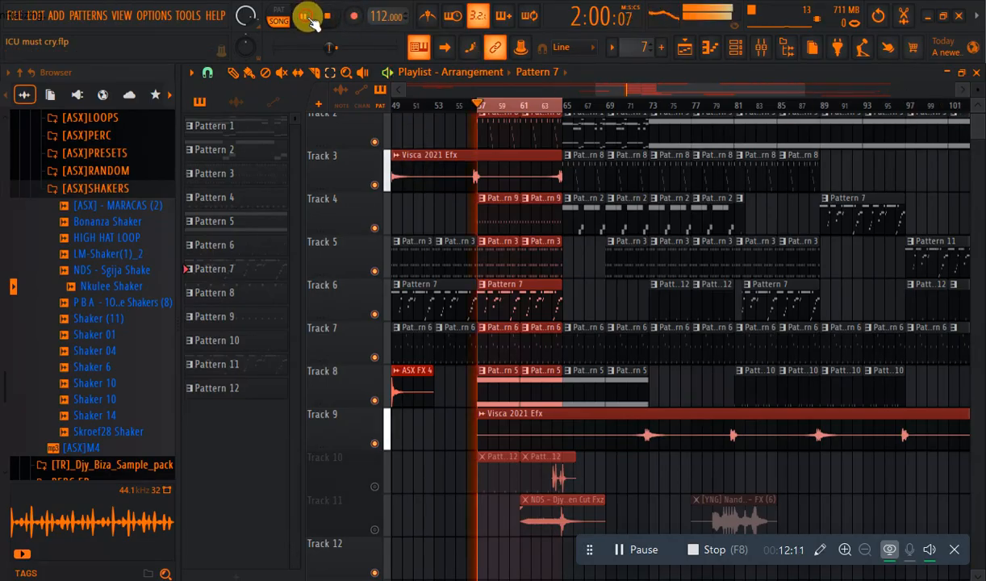
left_click(374, 314)
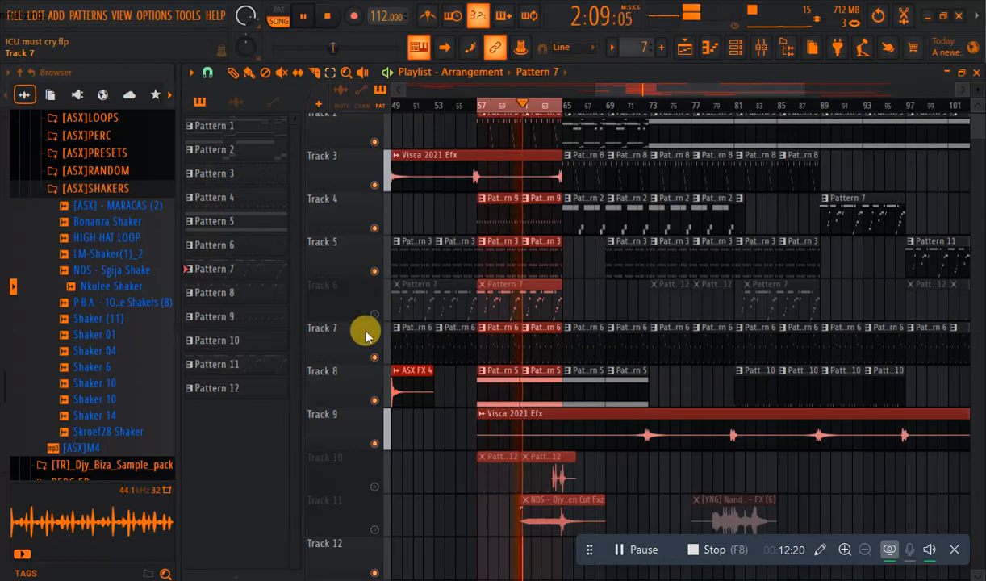
Unmute Track 6, solo the log channel, open its piano roll, and stop playback after hearing it alone.
left_click(374, 314)
left_click(735, 47)
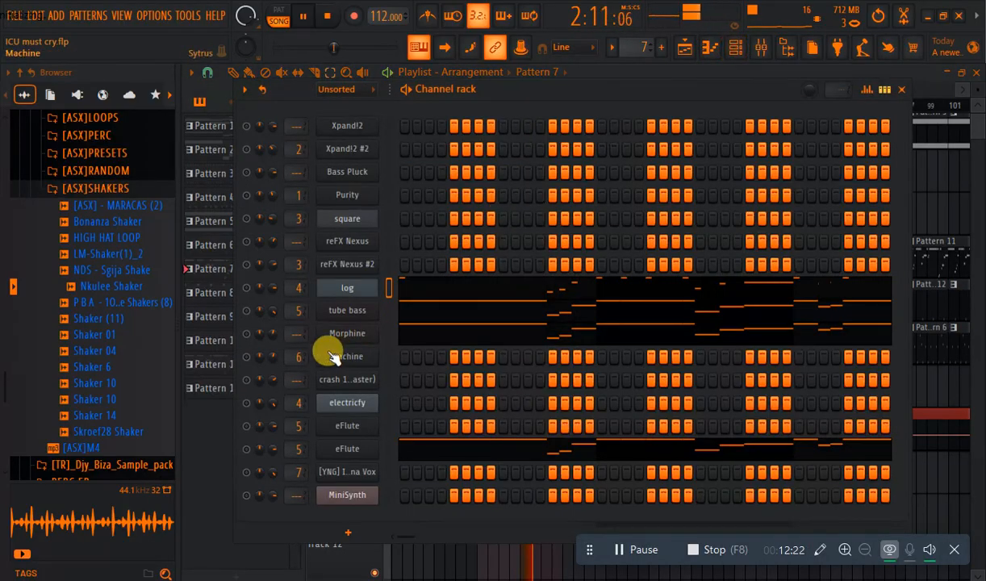
left_click(247, 288)
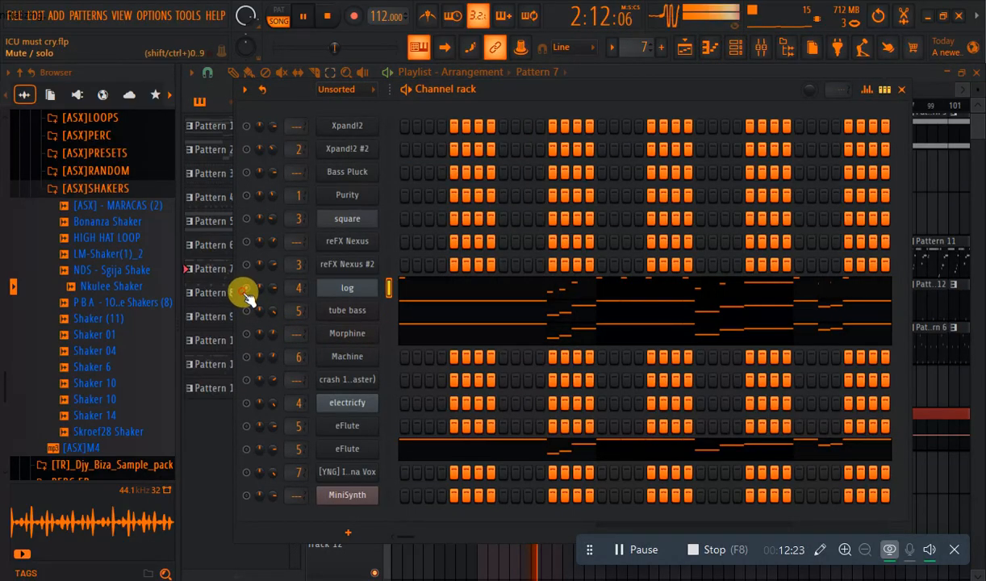
left_click(514, 287)
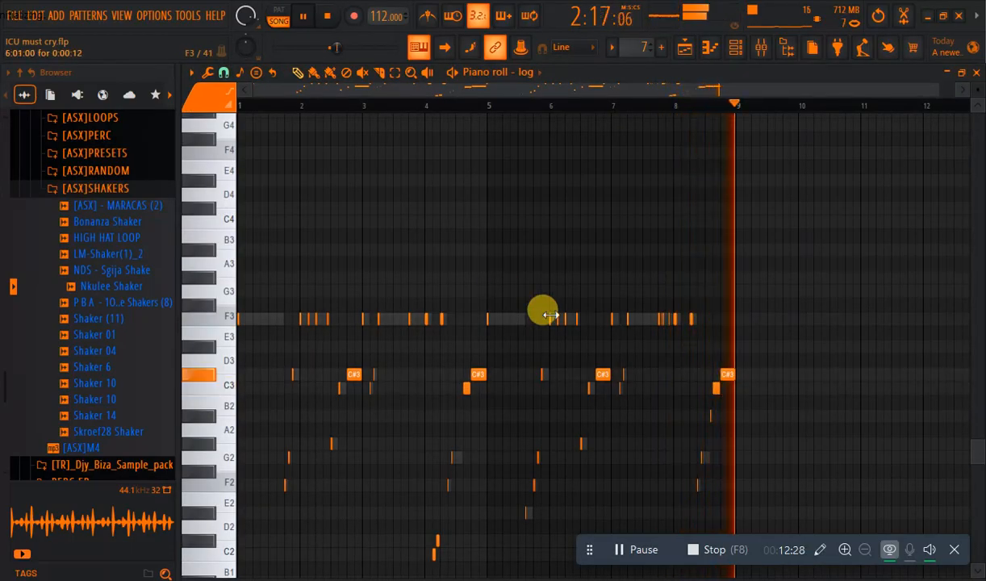
key("space")
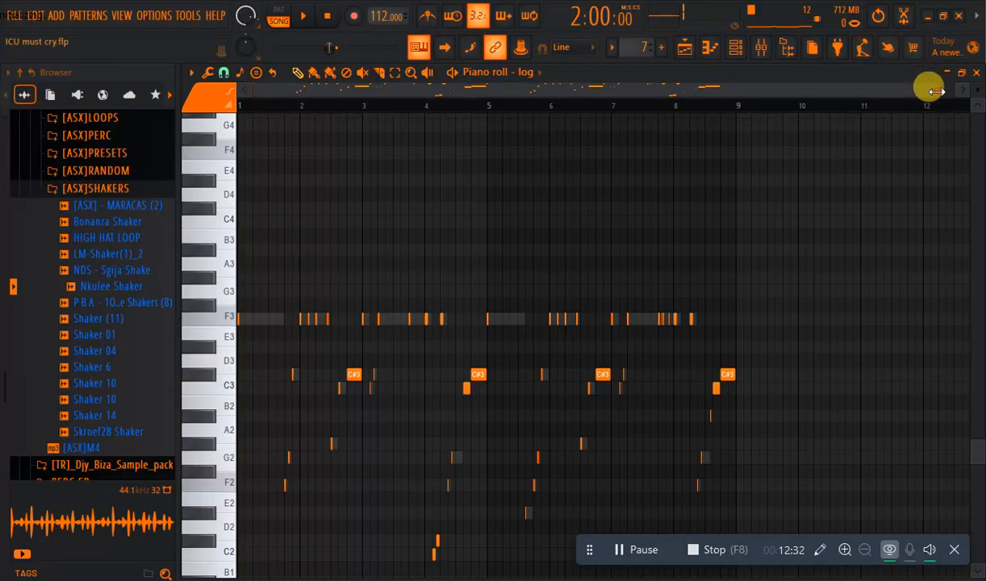
Play the log notes from late in bar 2 into bar 3 to examine the passage around the C#3 note.
left_click_drag(935, 91, 621, 308)
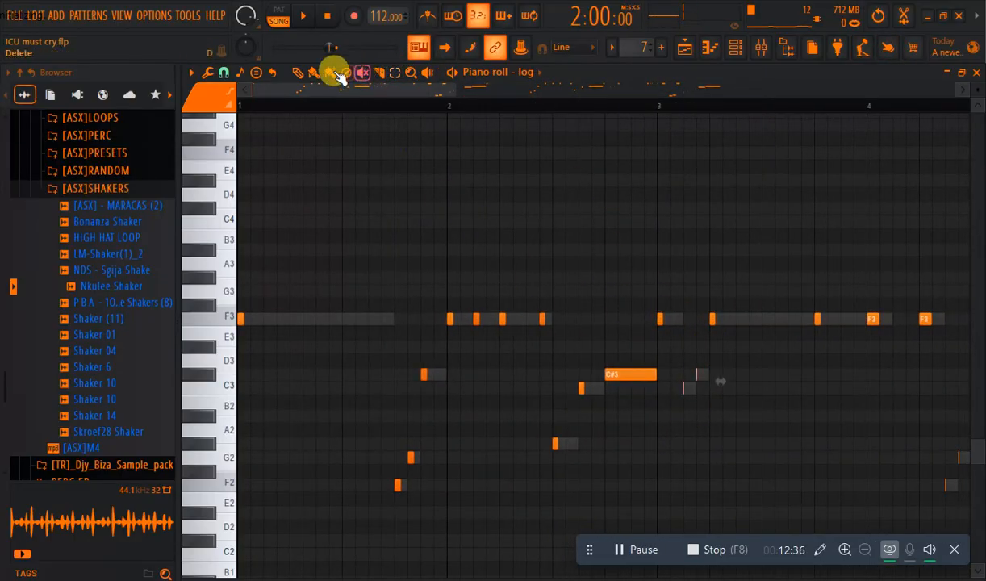
left_click(614, 108)
left_click(305, 16)
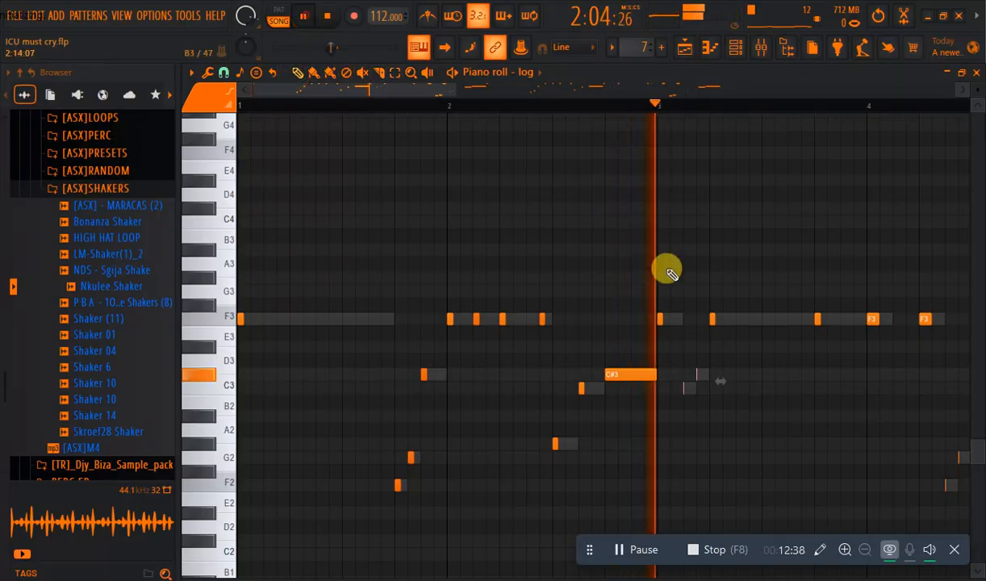
left_click(596, 108)
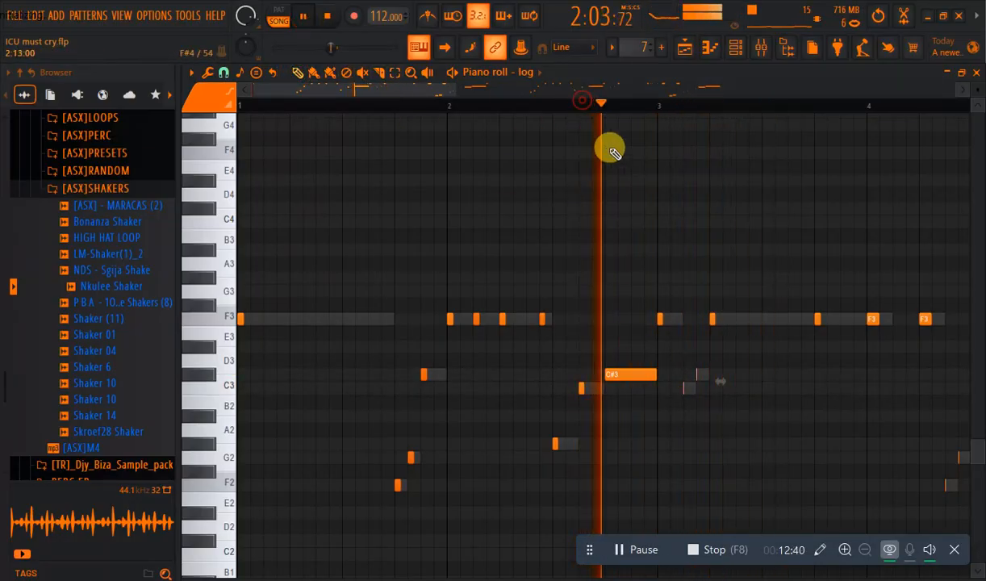
left_click(308, 17)
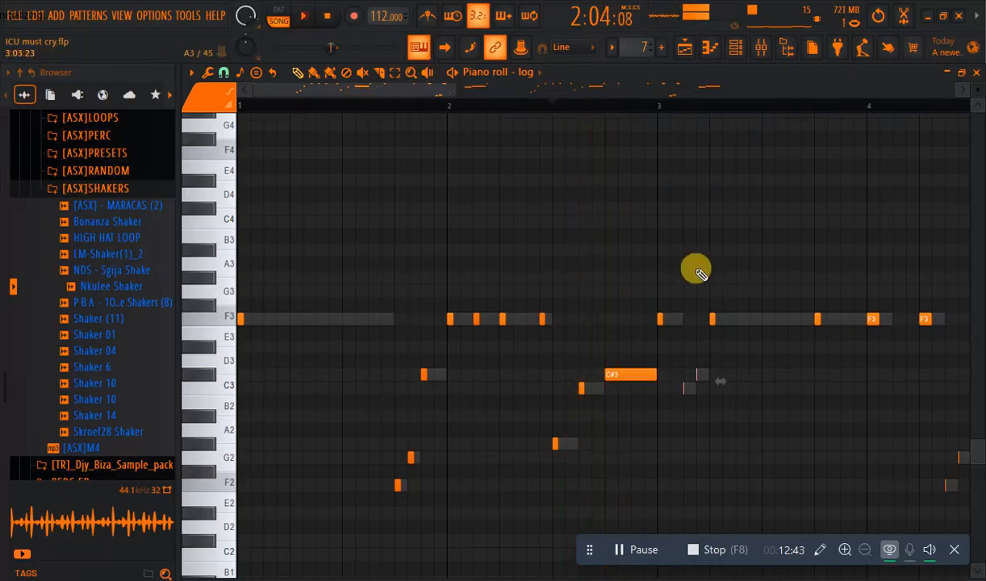
Shorten the F3 note starting at 3:05:00 to a one-tick duration in its note properties.
double_click(711, 321)
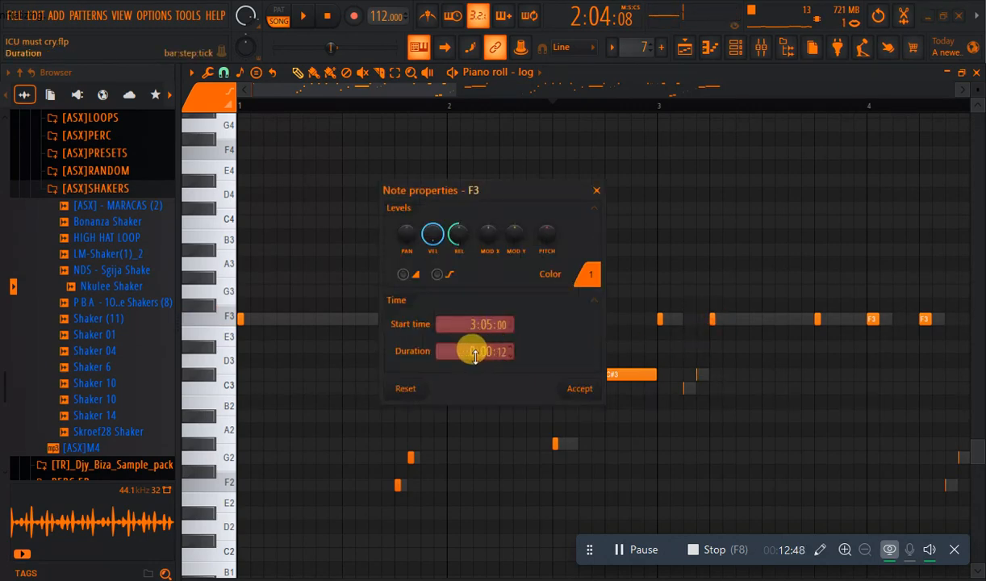
left_click_drag(469, 348, 508, 393)
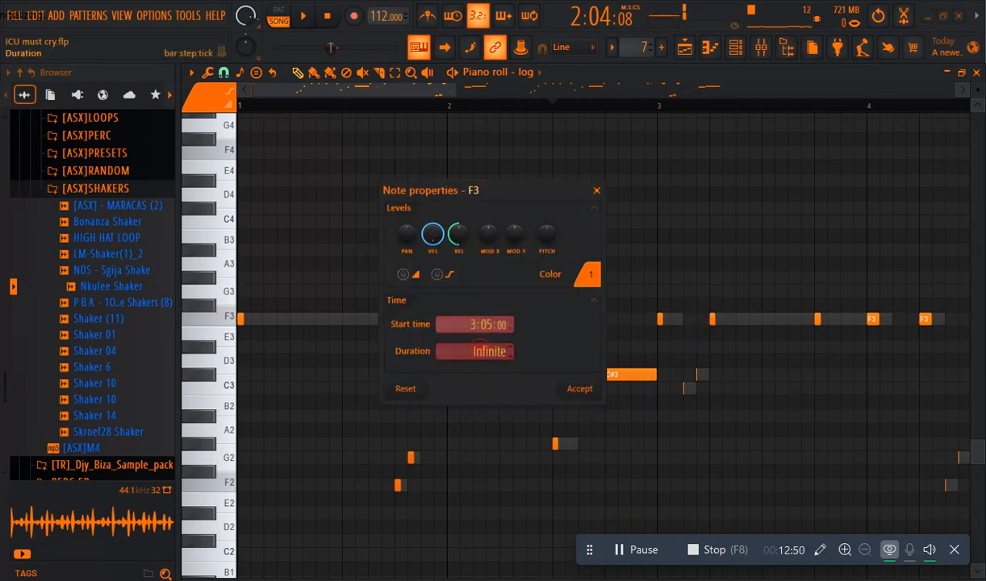
left_click_drag(469, 352, 478, 367)
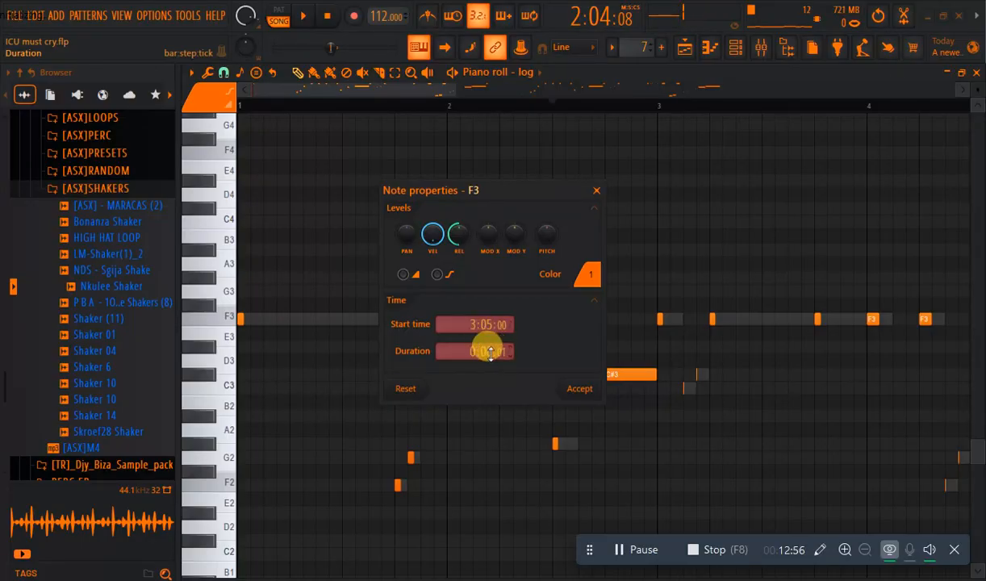
left_click(576, 388)
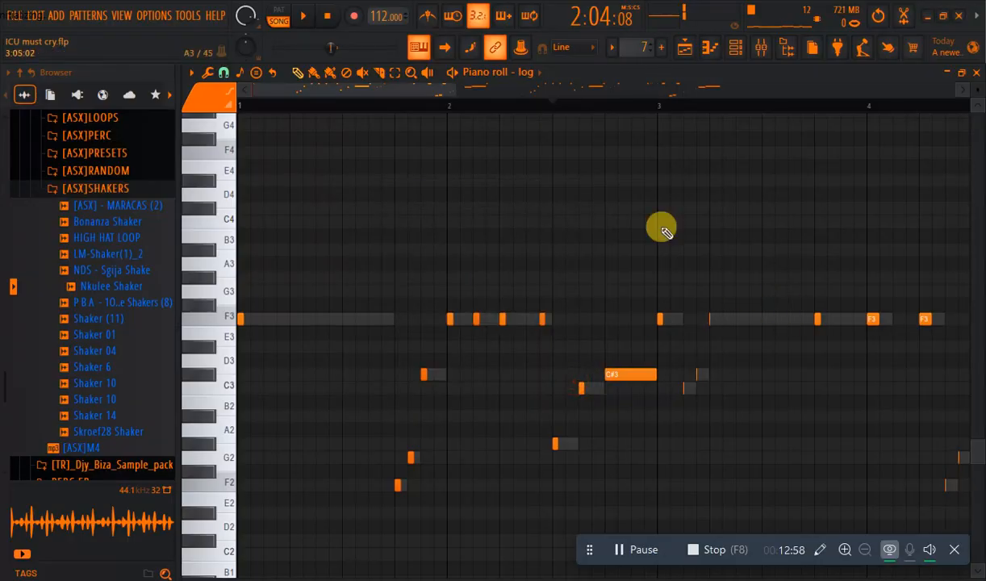
Replay the log part from late in bar 2 to hear the shortened F3 note, then stop playback.
left_click(310, 22)
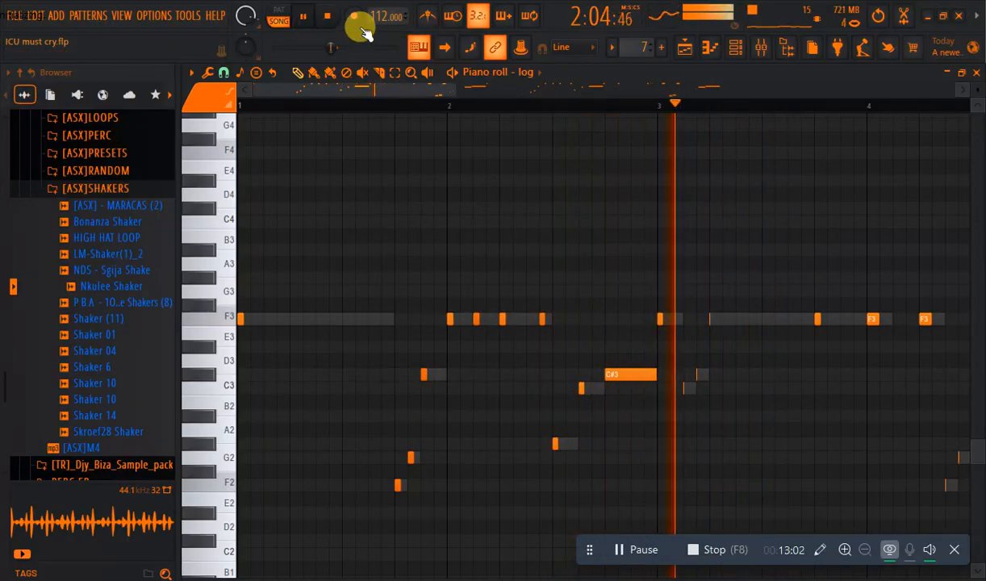
key("space")
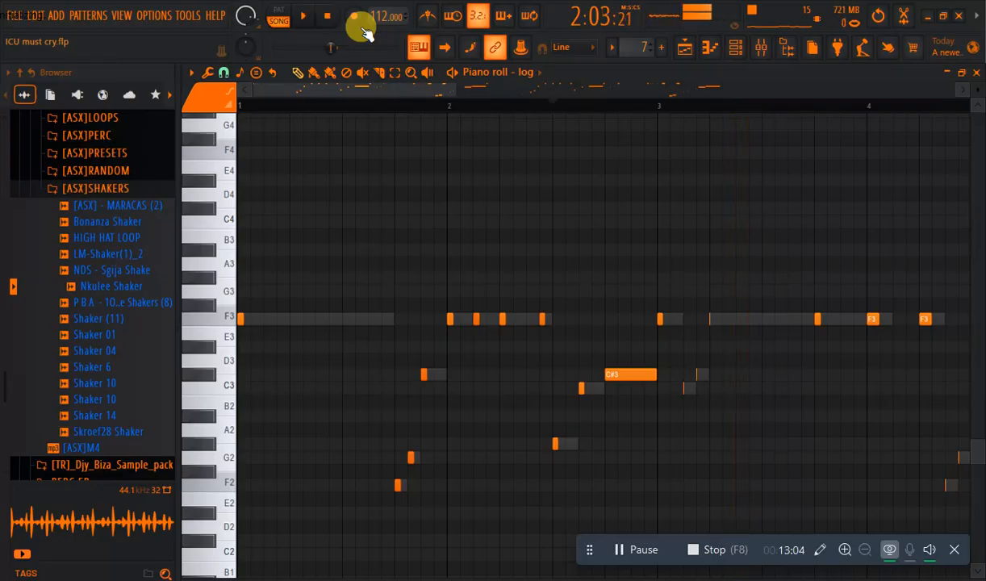
key("space")
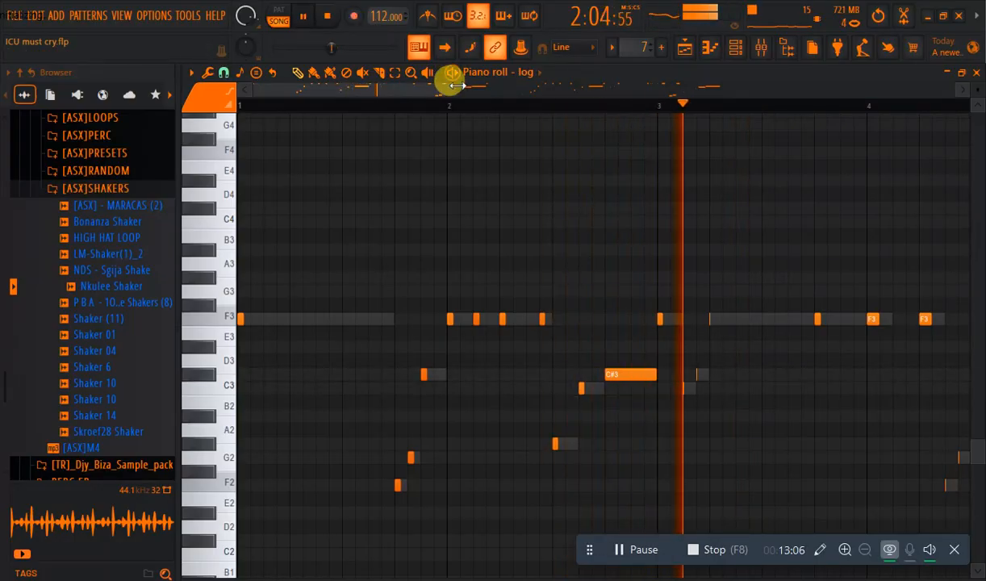
left_click_drag(440, 80, 662, 96)
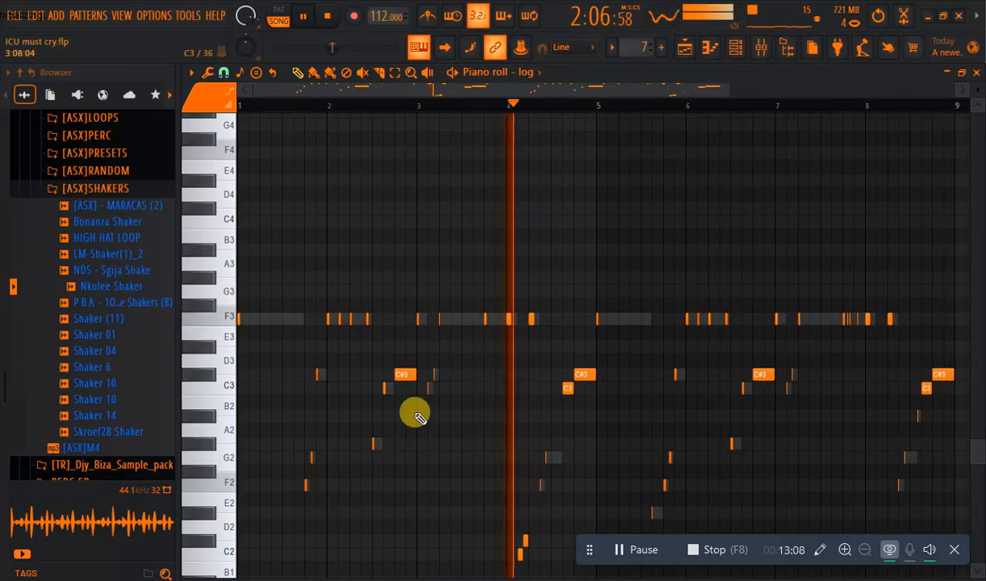
key("space")
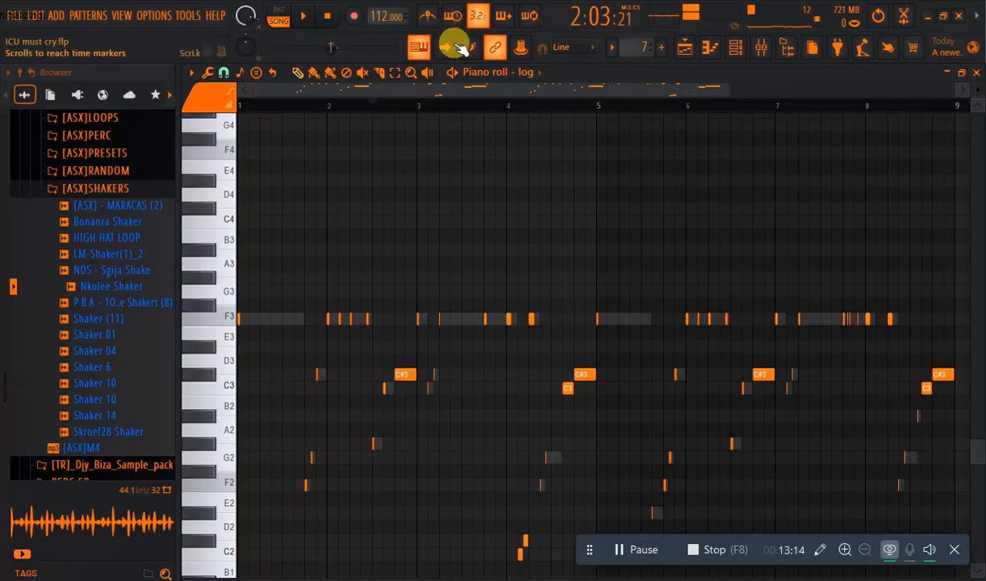
Audition the log sound across the low and high ranges of the piano roll keyboard.
left_click(395, 72)
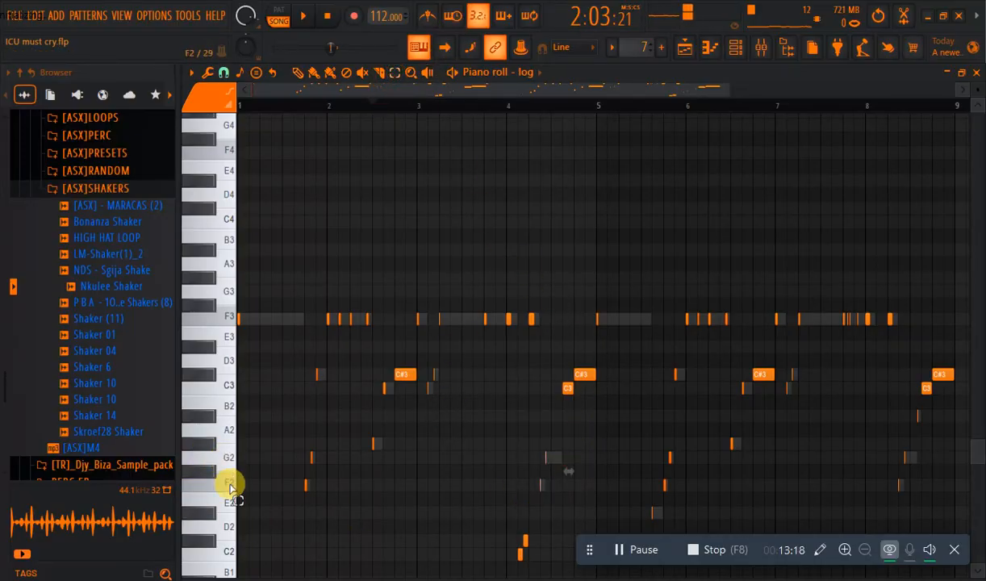
left_click_drag(224, 490, 227, 567)
left_click(245, 365)
left_click_drag(229, 307, 211, 197)
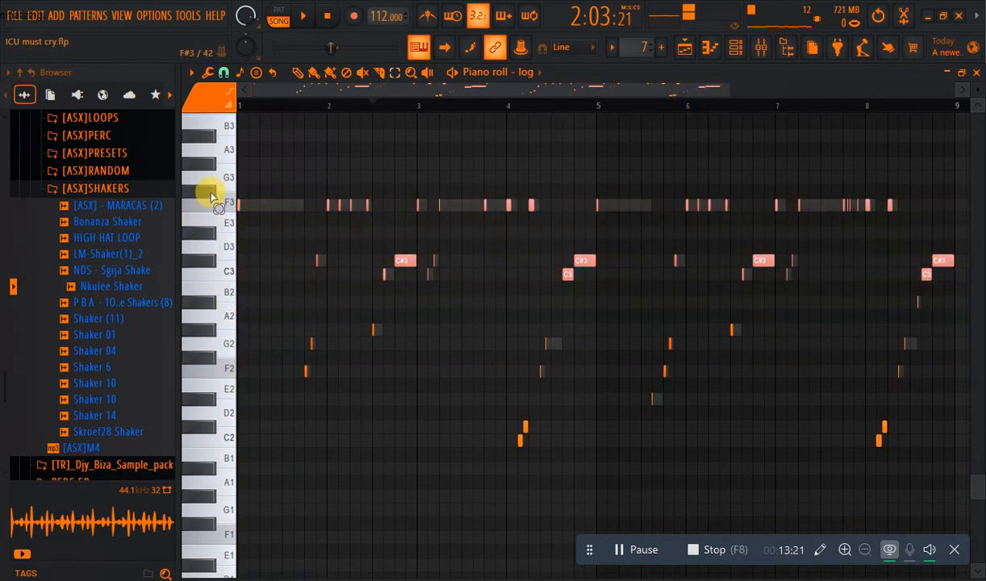
left_click(242, 268)
mouse_move(218, 313)
left_mouse_down()
mouse_move(233, 331)
mouse_move(221, 309)
left_mouse_up()
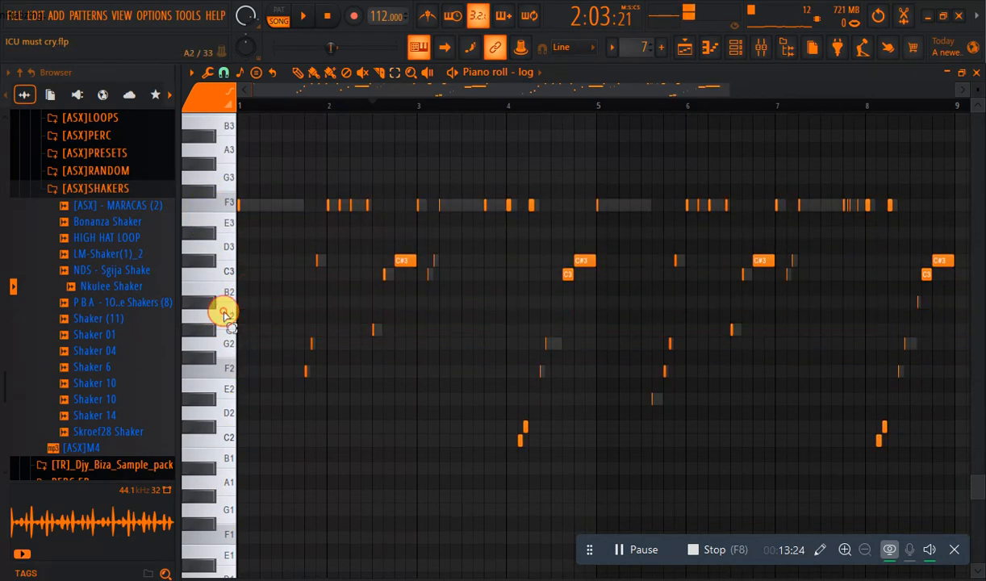
left_click(278, 309)
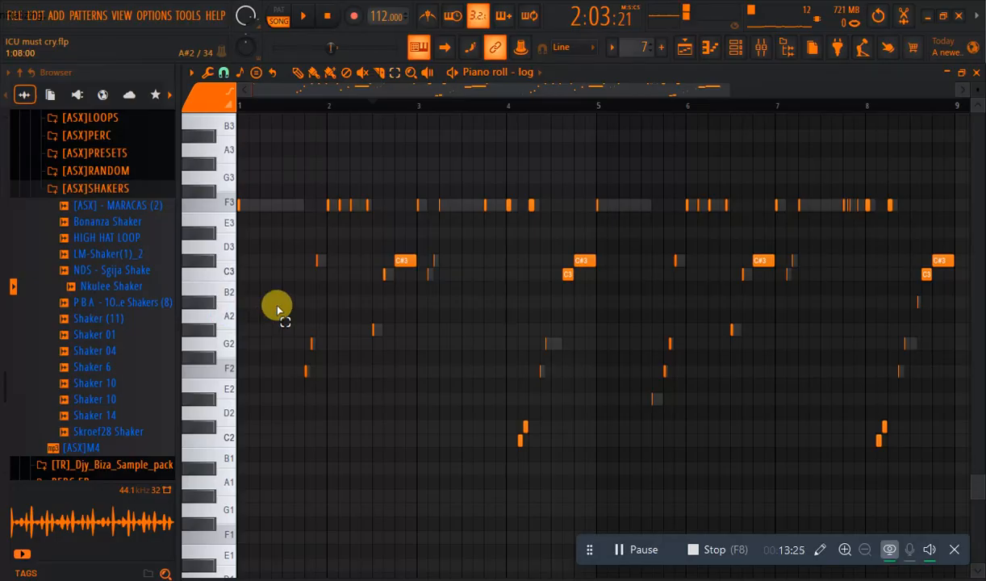
left_click(300, 72)
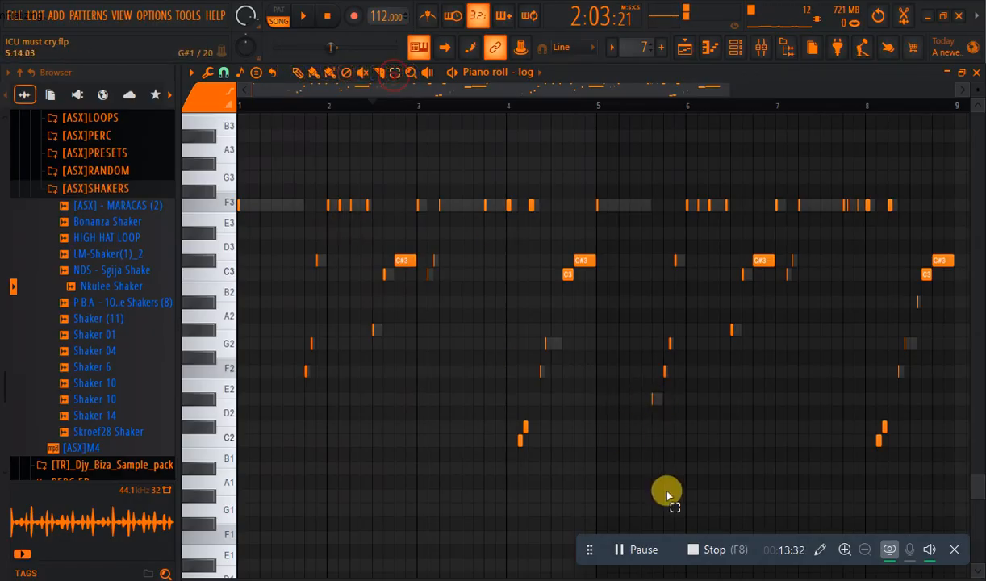
Audition the D#2 key, and play the log part from late in bar 4 into bar 5 twice.
left_click(204, 399)
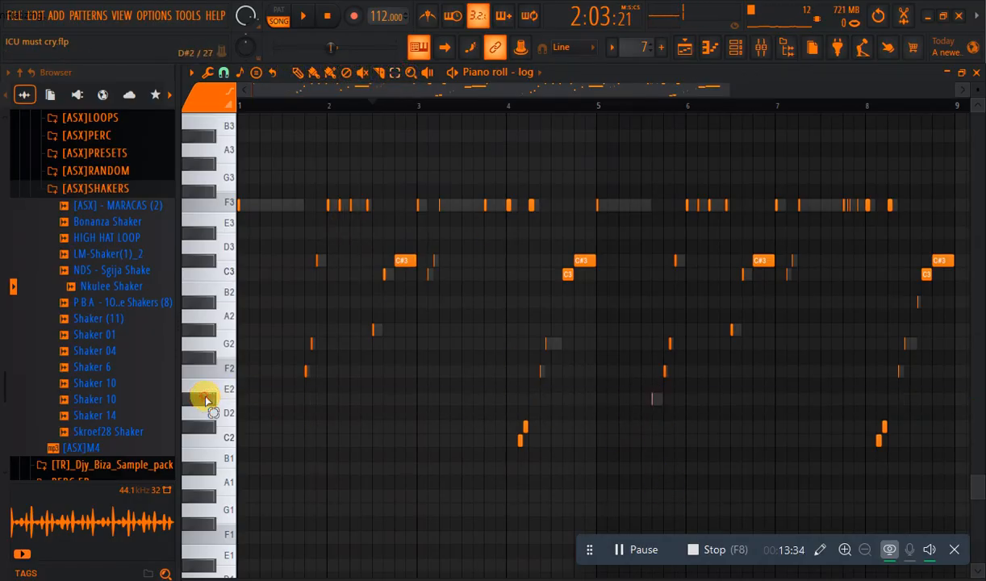
left_click(206, 400)
left_click(206, 400)
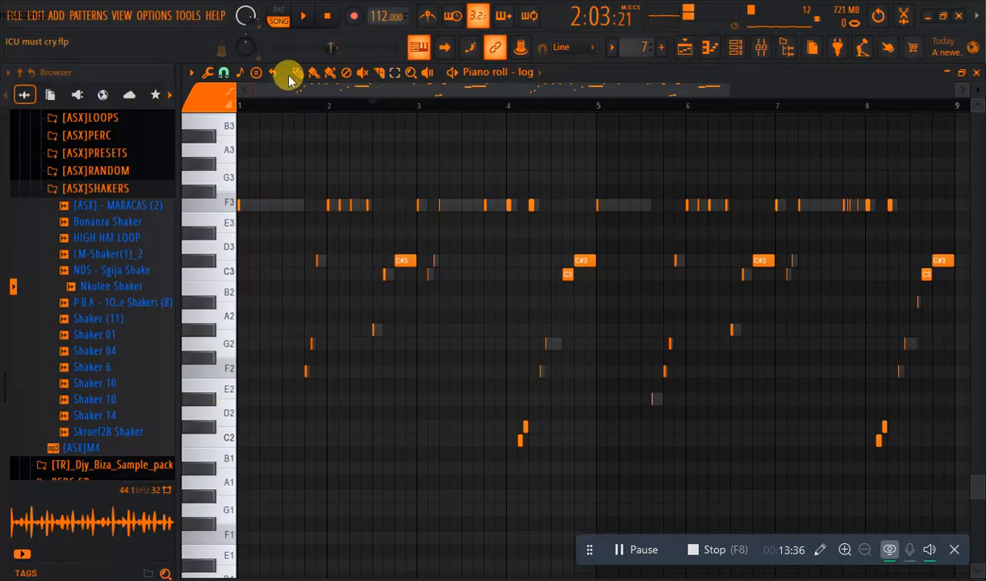
left_click(573, 99)
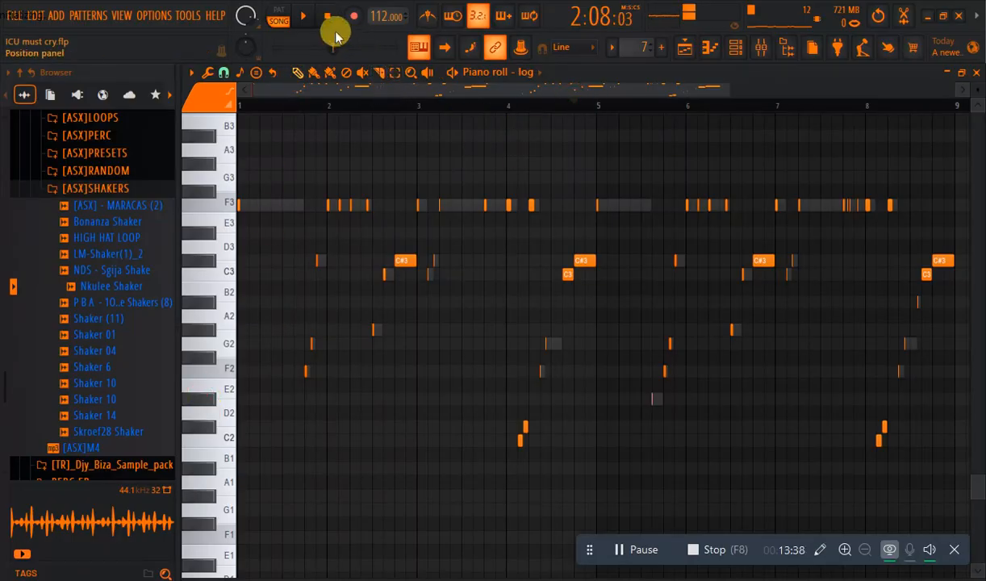
left_click(302, 16)
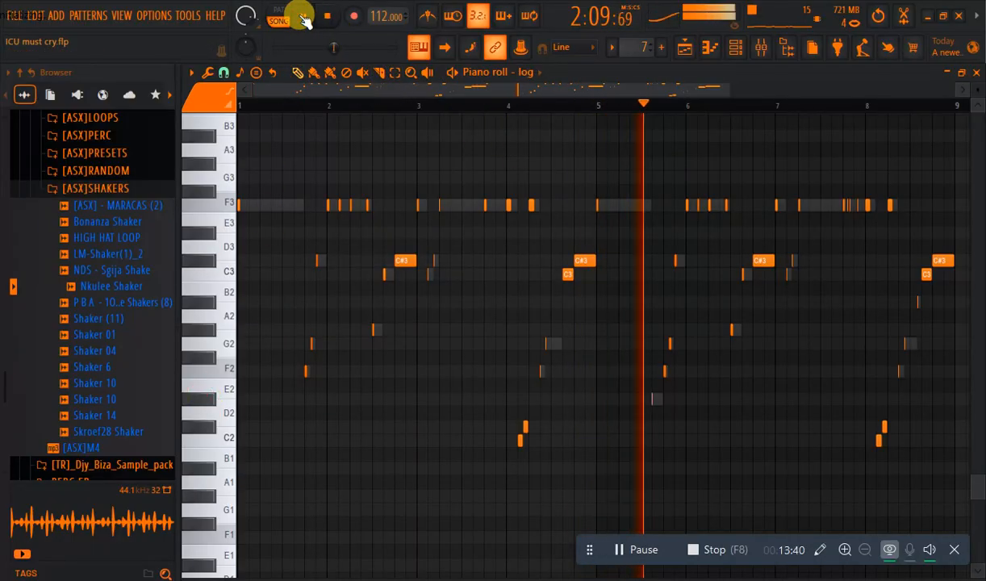
key("space")
key("space")
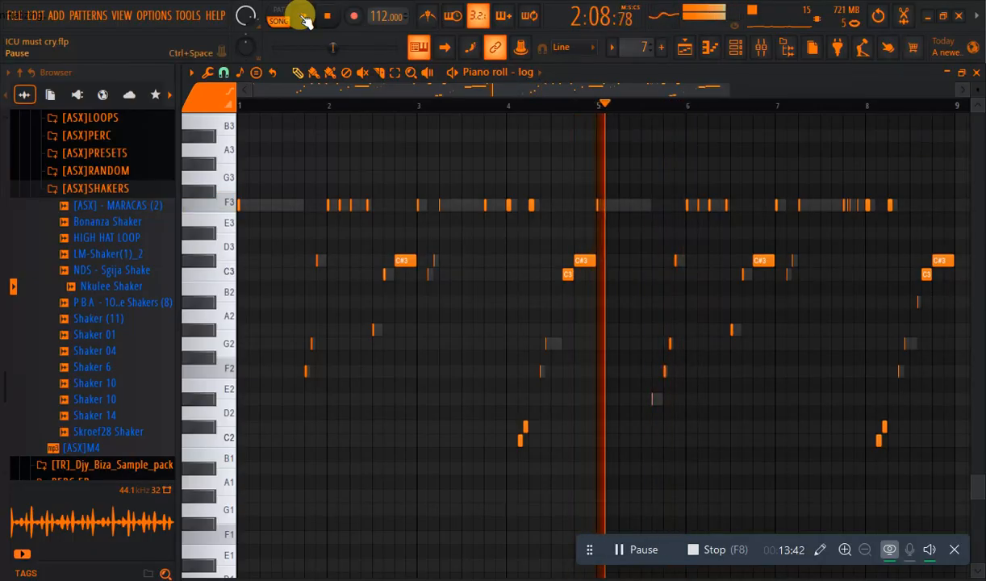
key("space")
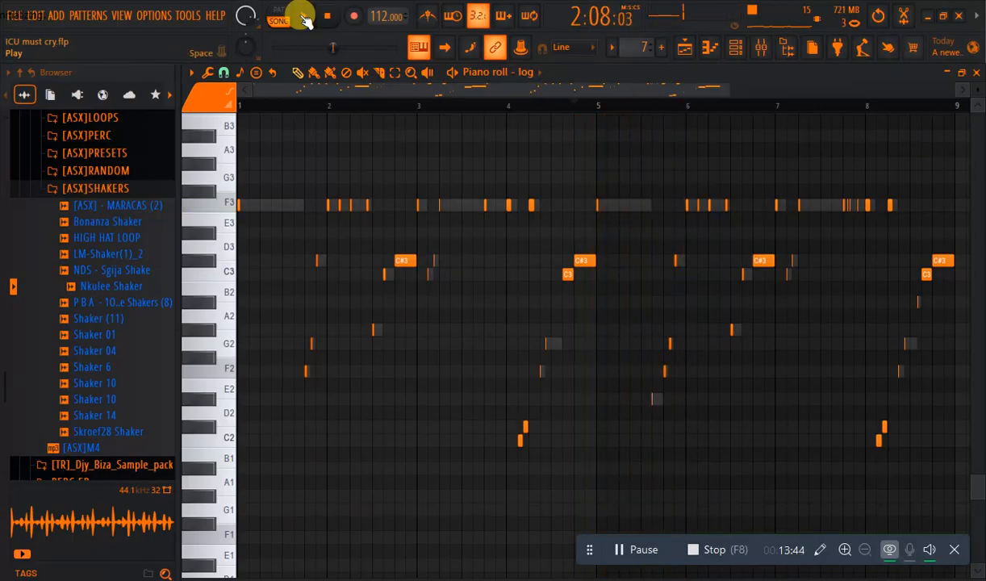
Return to the playlist and unsolo the log channel in the channel rack.
left_click(711, 46)
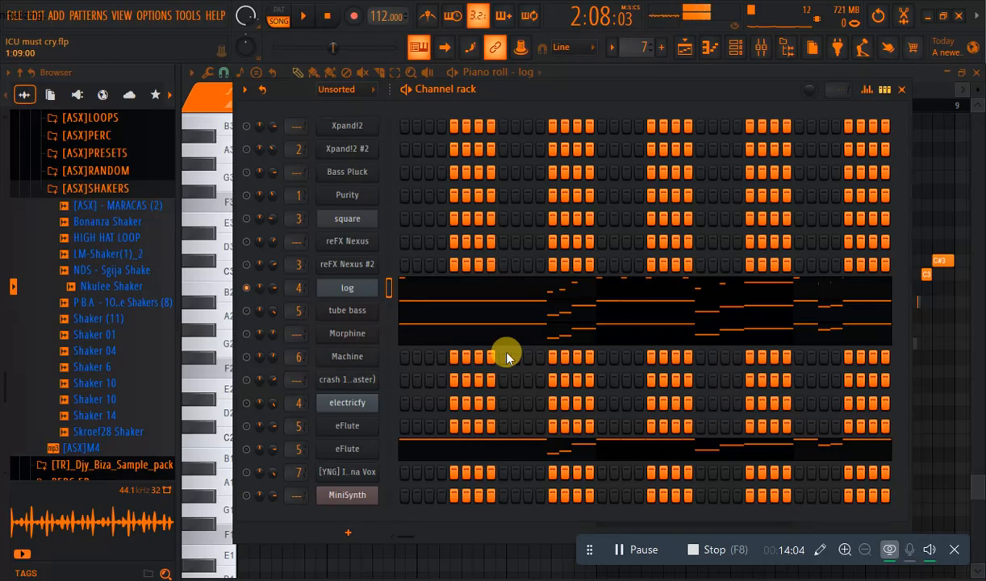
left_click(686, 48)
left_click(498, 104)
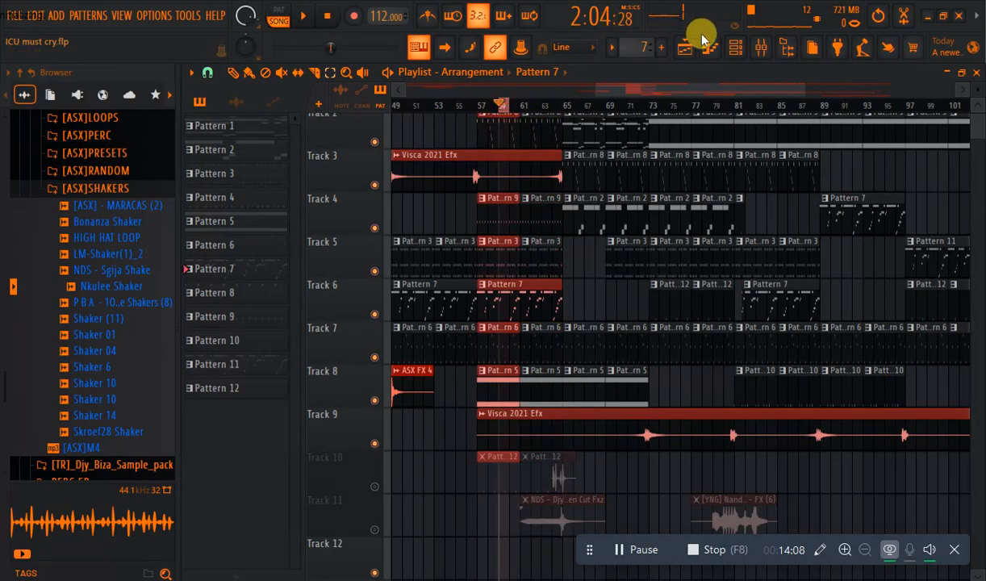
left_click(686, 50)
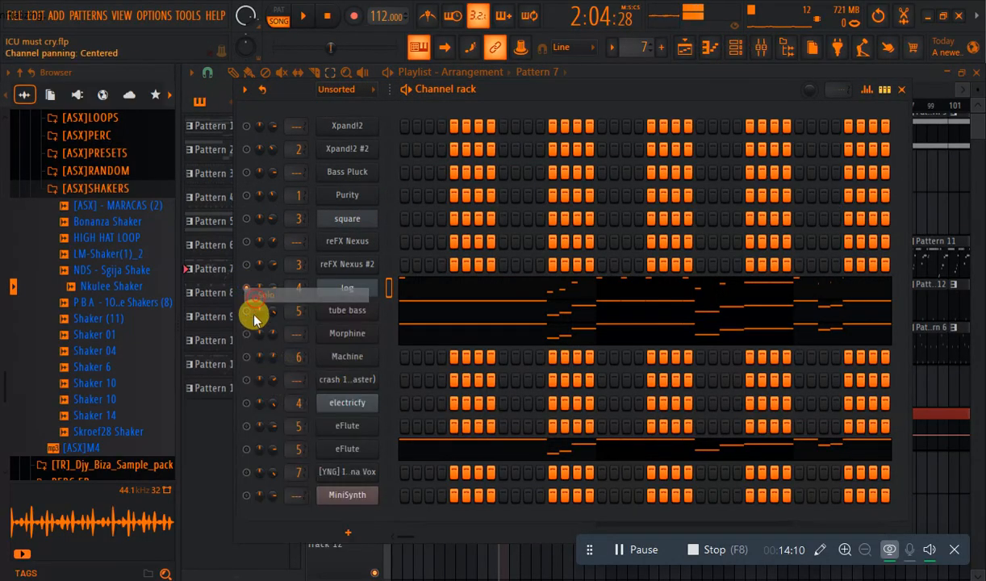
left_click(213, 446)
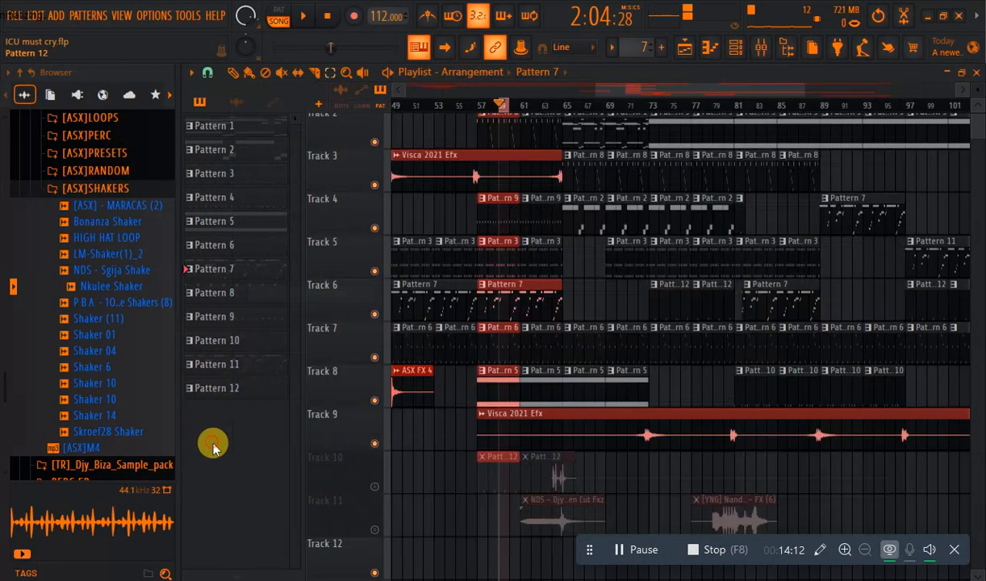
Clear the playlist's time selection, unmute Track 10 and Track 11, and play the song from about bar 80.
double_click(496, 106)
left_click_drag(621, 85, 720, 90)
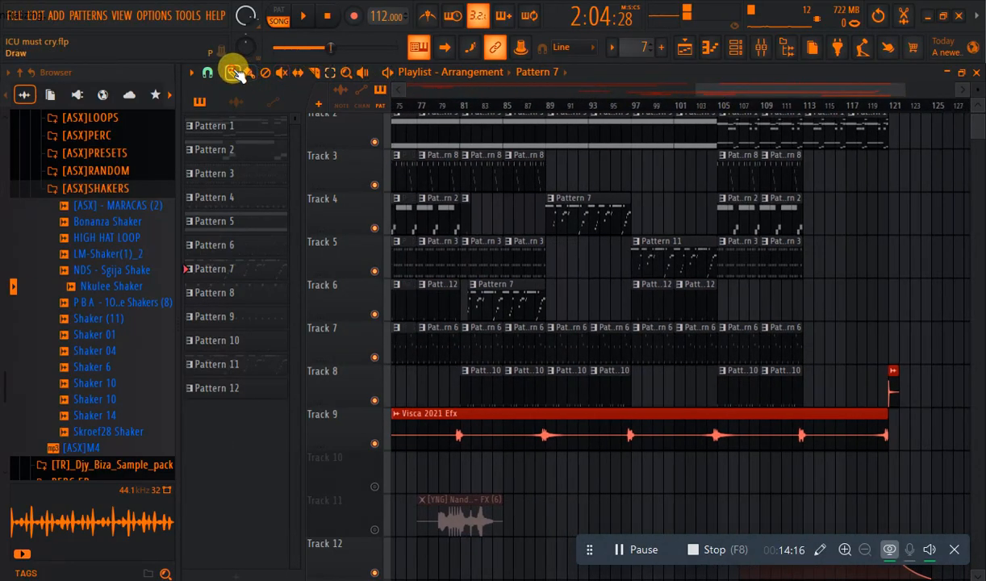
left_click(374, 531)
left_click(449, 106)
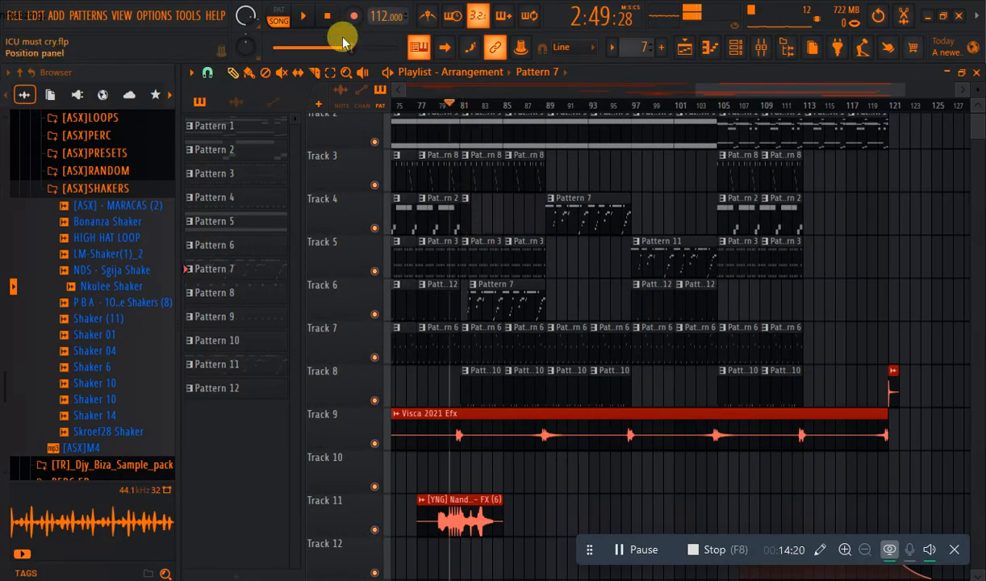
left_click(305, 15)
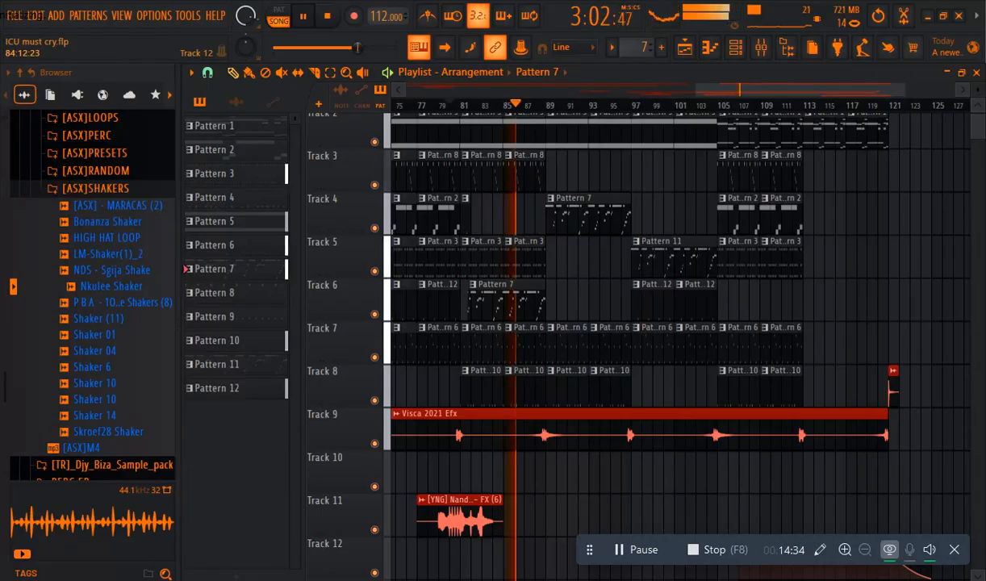
Stop playback, return to the start of the arrangement and play the intro from bar 8.
key("space")
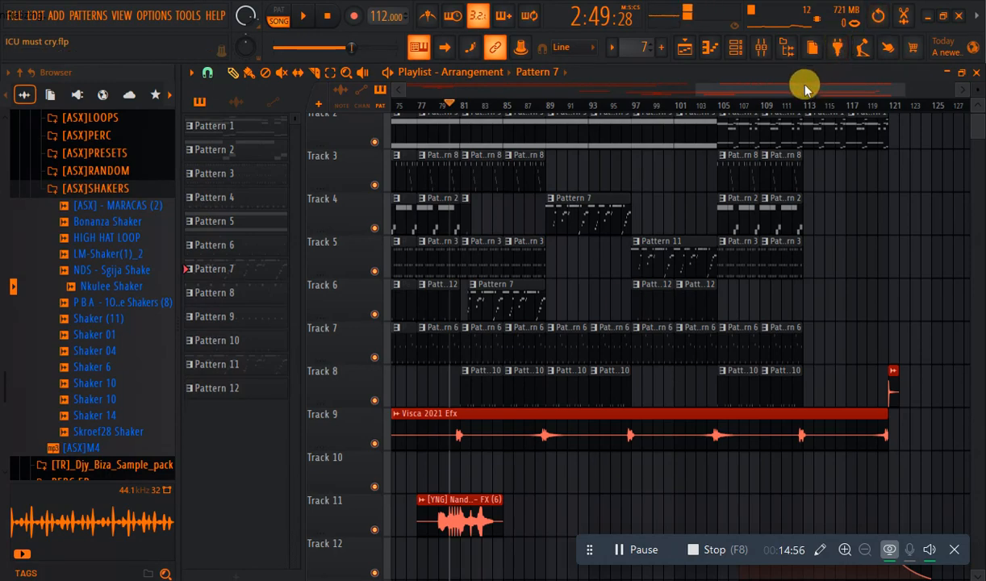
left_click_drag(805, 85, 465, 167)
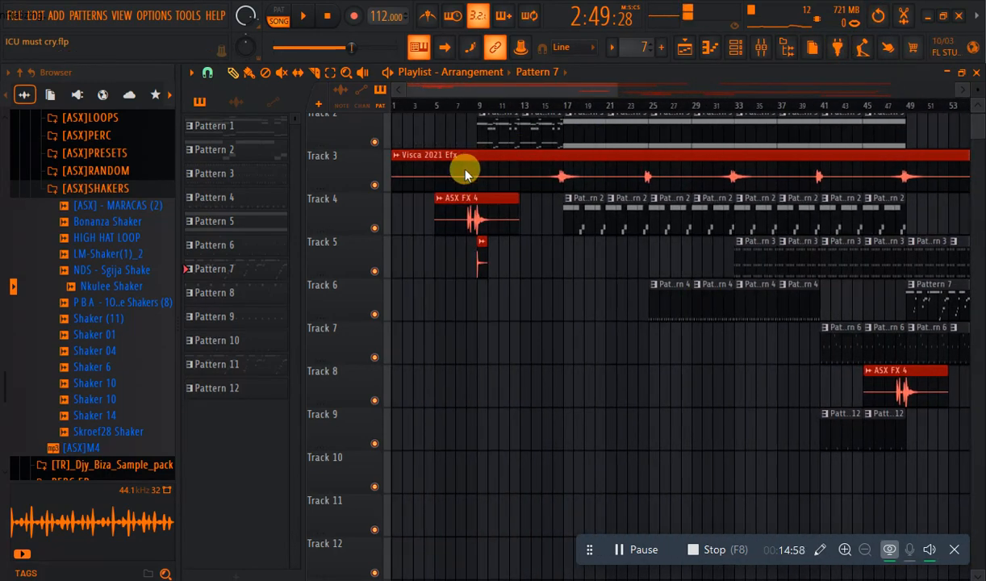
left_click_drag(979, 125, 980, 110)
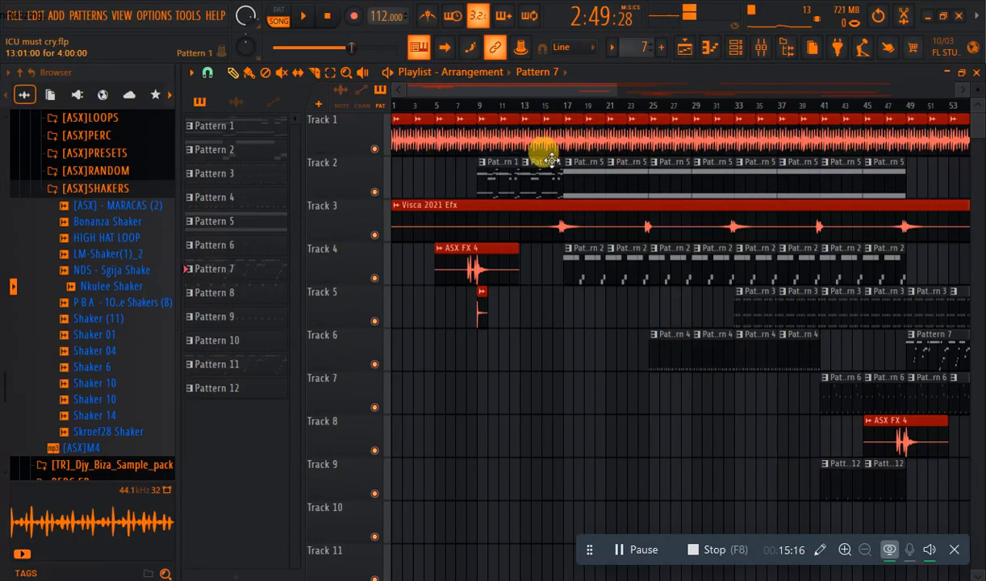
left_click(474, 106)
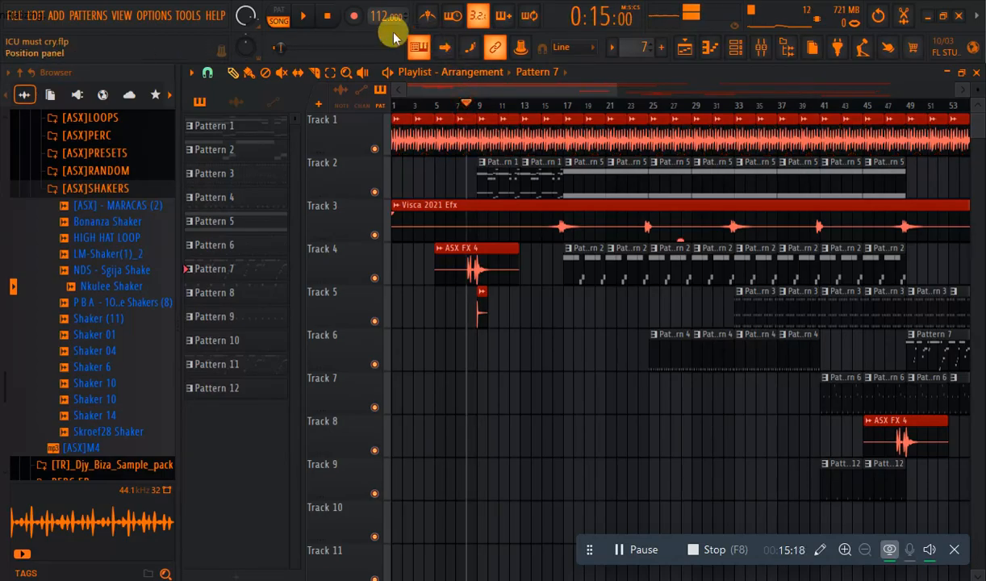
left_click(303, 15)
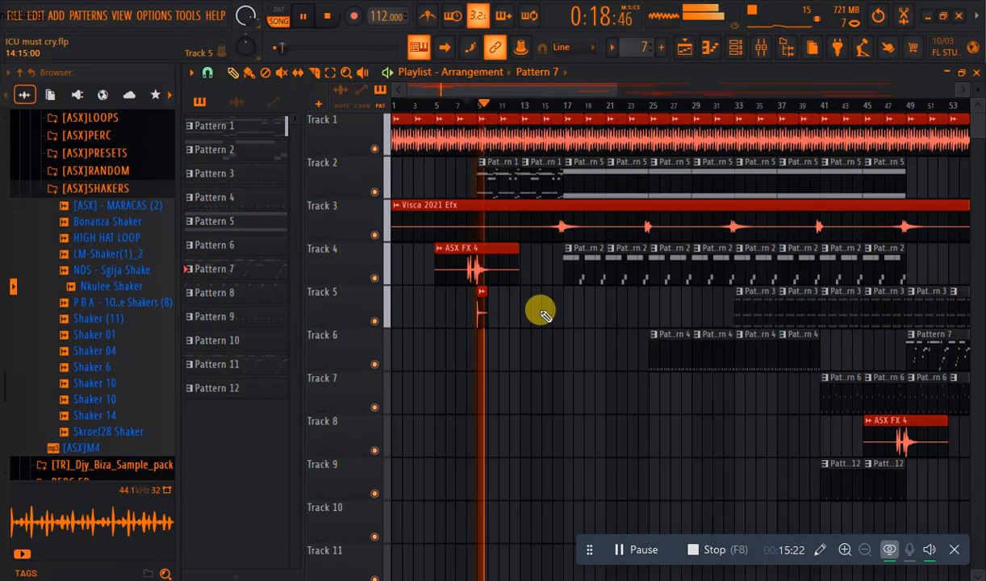
left_click(327, 16)
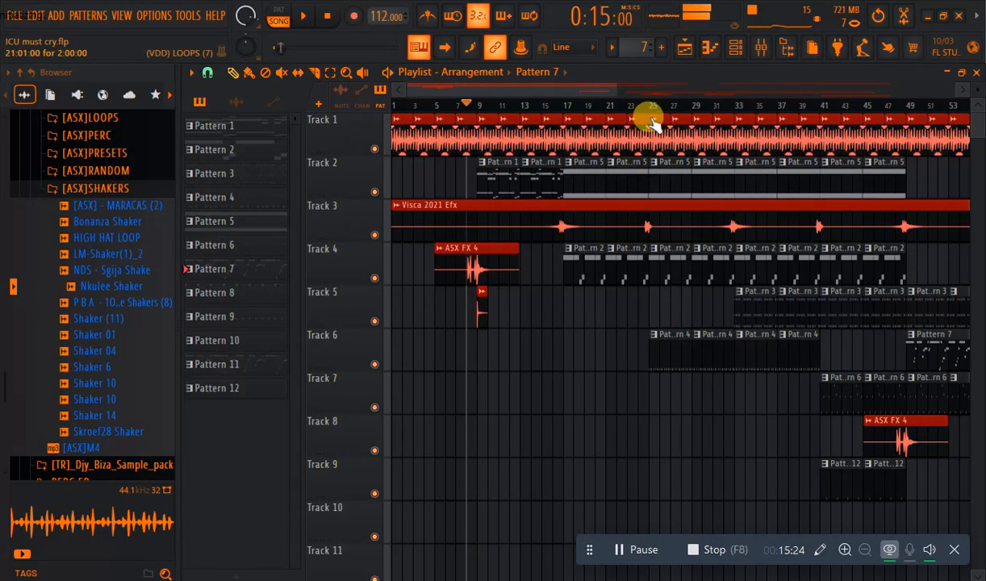
Copy the Xpand!2 channel's notes in Pattern 1 and delete that channel from the channel rack.
left_click(735, 47)
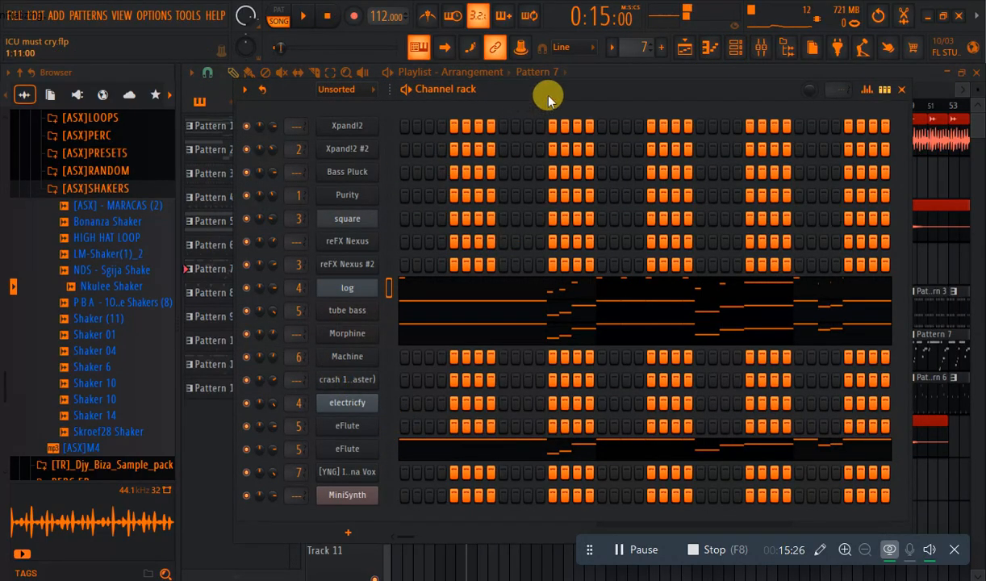
left_click_drag(620, 46, 620, 74)
right_click(356, 132)
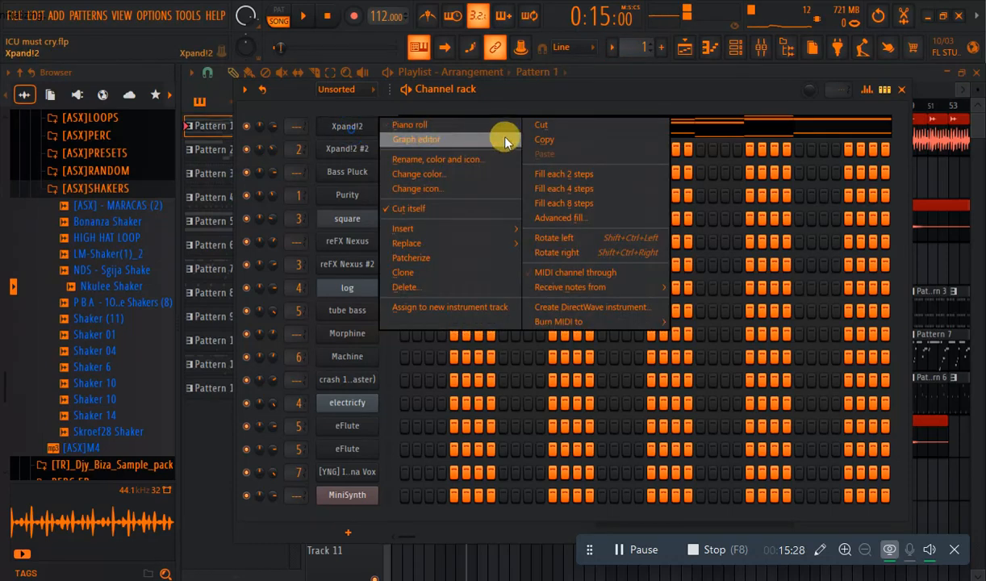
left_click(362, 134)
right_click(362, 134)
left_click(404, 291)
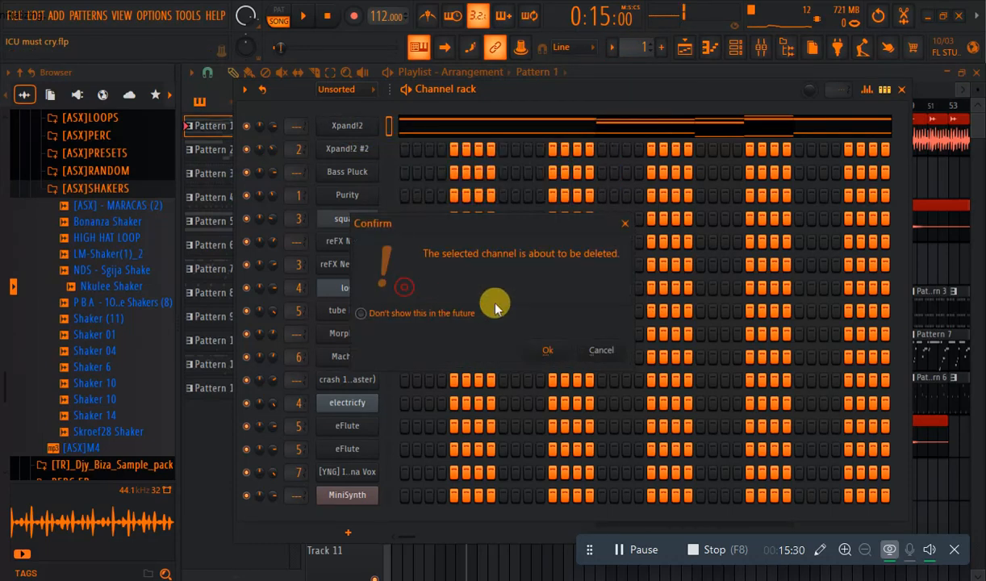
left_click(546, 346)
Add a new Xpand!2 channel and paste the copied notes into it, leaving its default sound.
left_click(349, 530)
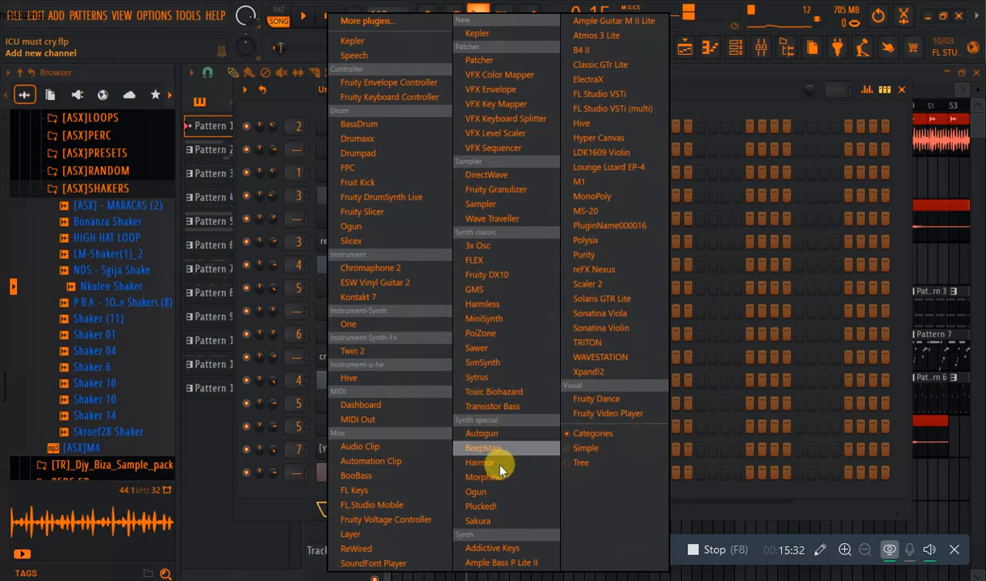
left_click(587, 374)
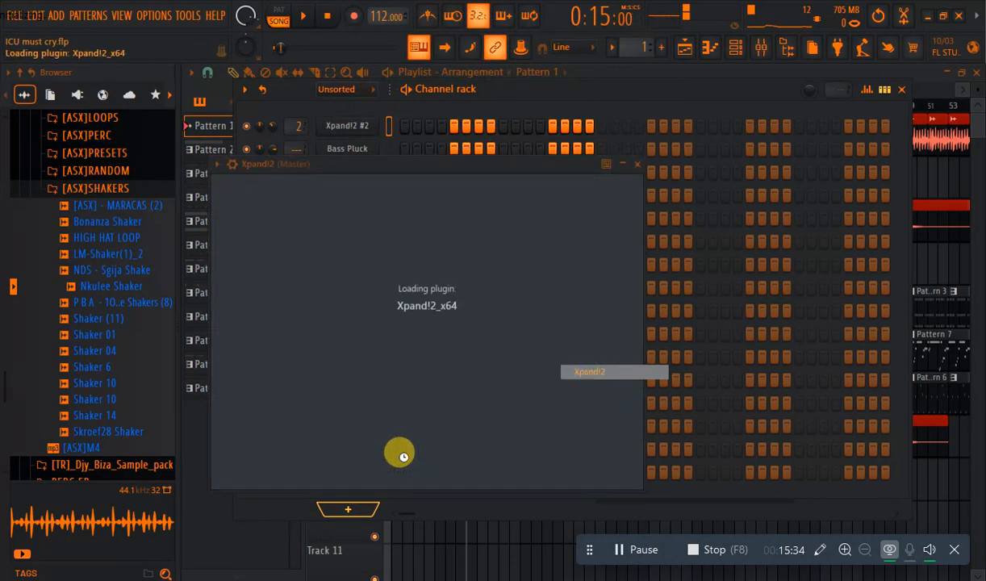
left_click(867, 165)
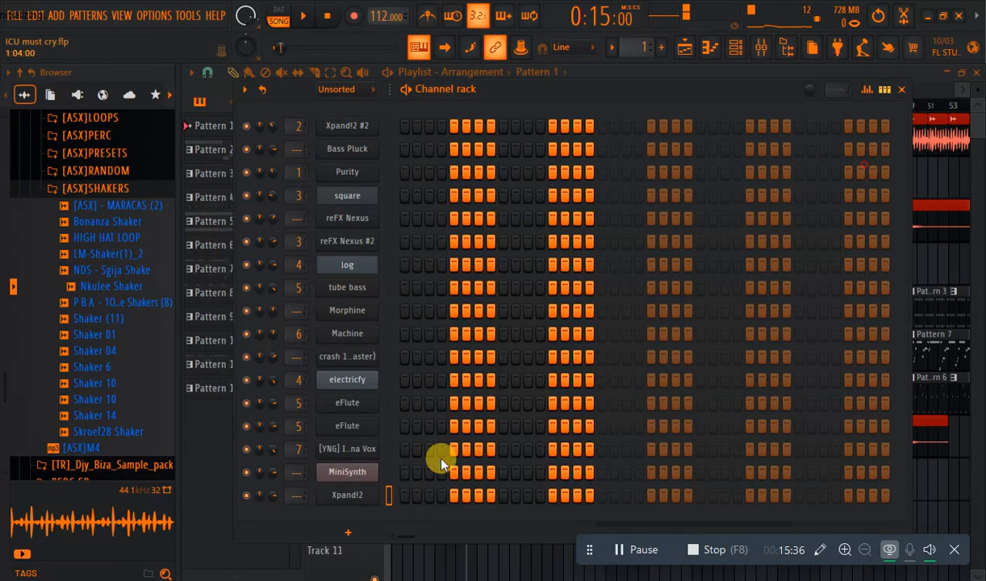
right_click(349, 488)
left_click(588, 379)
left_click(367, 496)
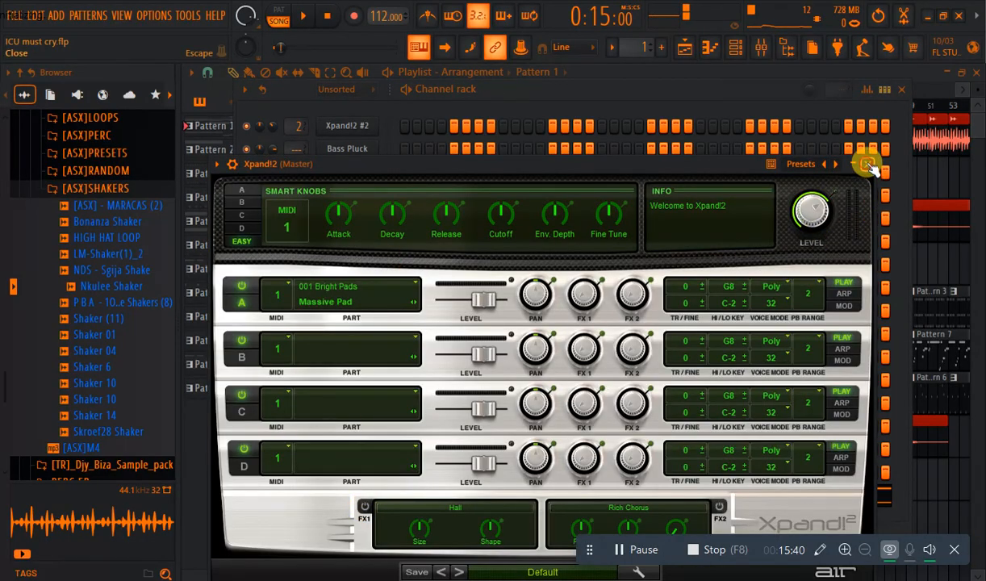
left_click(870, 165)
Return to the playlist and play the intro from bar 8 with the new Xpand!2 channel.
left_click(684, 47)
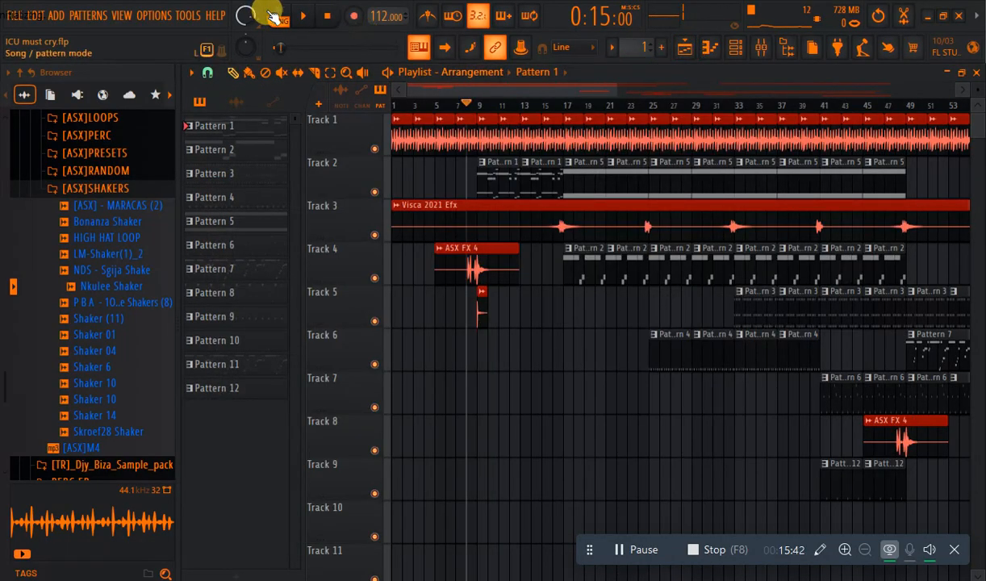
left_click(302, 16)
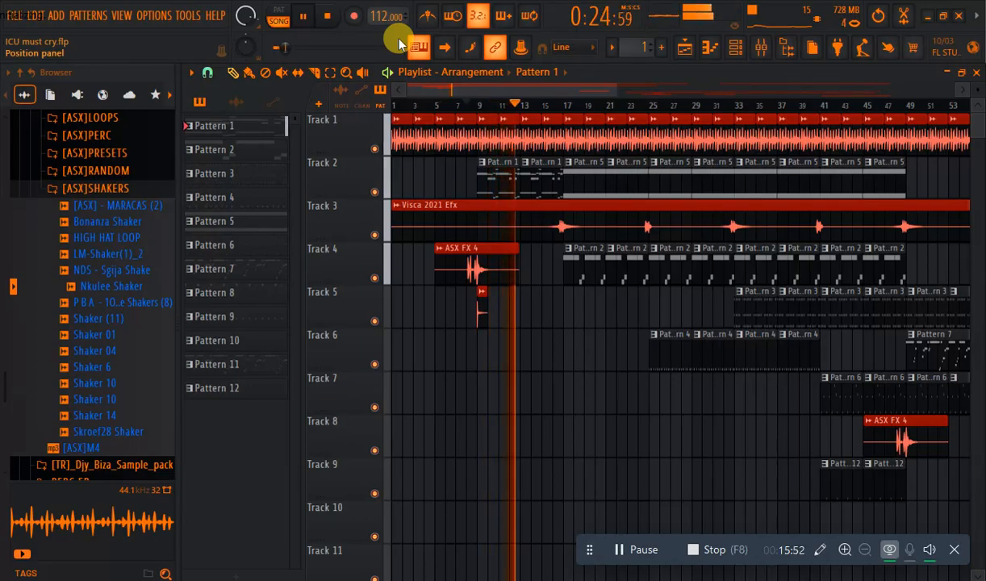
key("space")
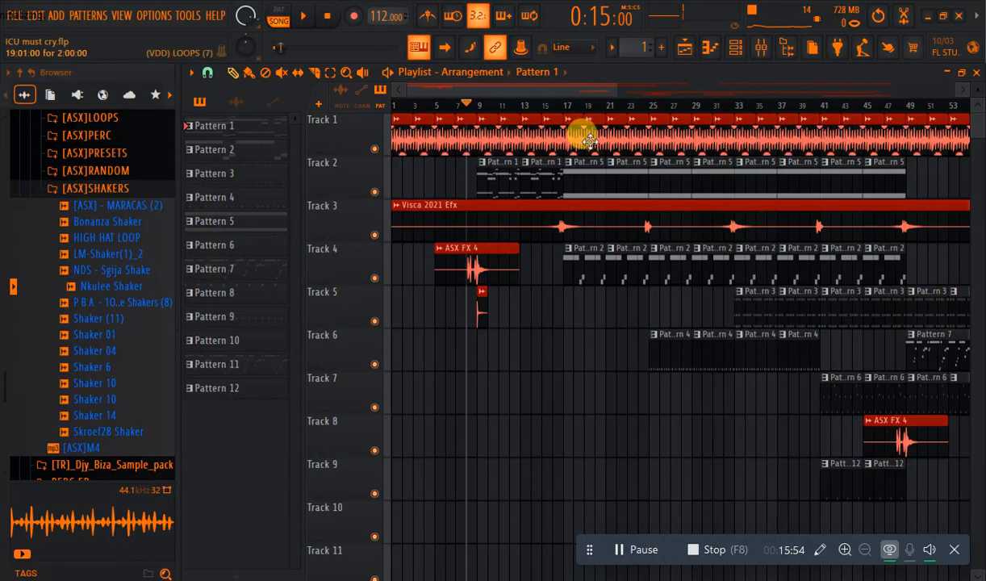
Open Pattern 1's Xpand!2 notes in the piano roll and highlight the low notes from C3 to F3.
double_click(483, 172)
left_click_drag(510, 93, 4, 127)
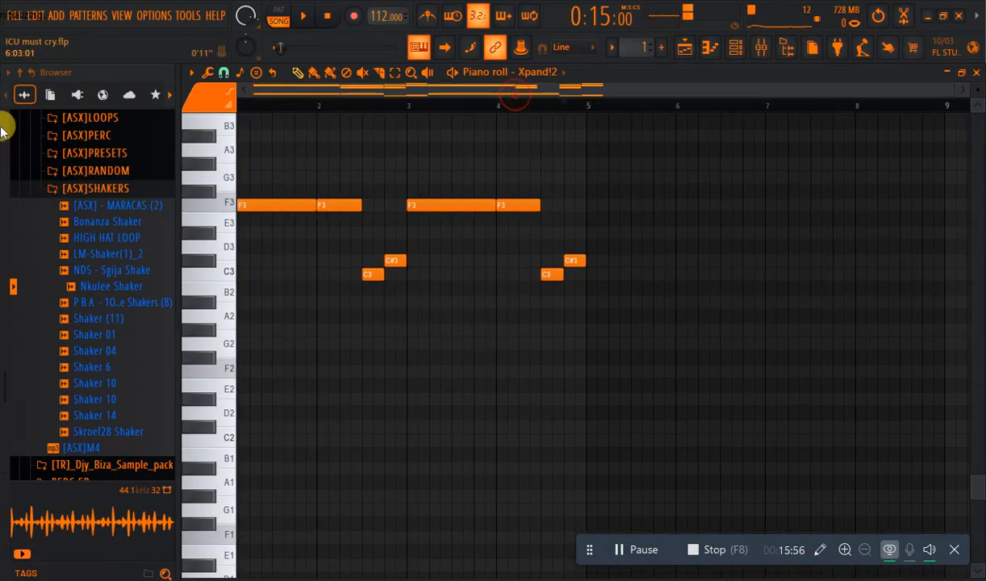
left_click_drag(977, 471, 969, 396)
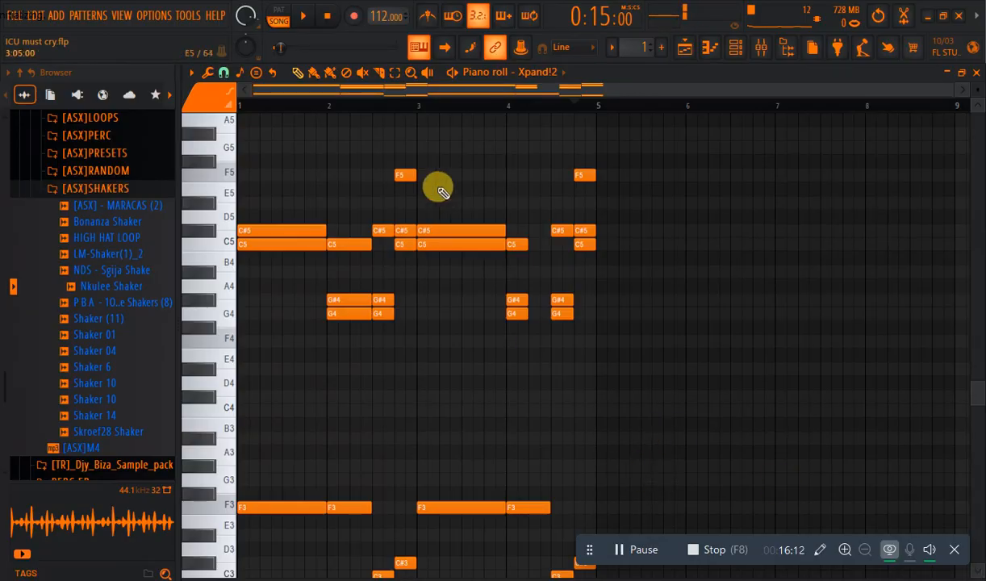
left_click(395, 72)
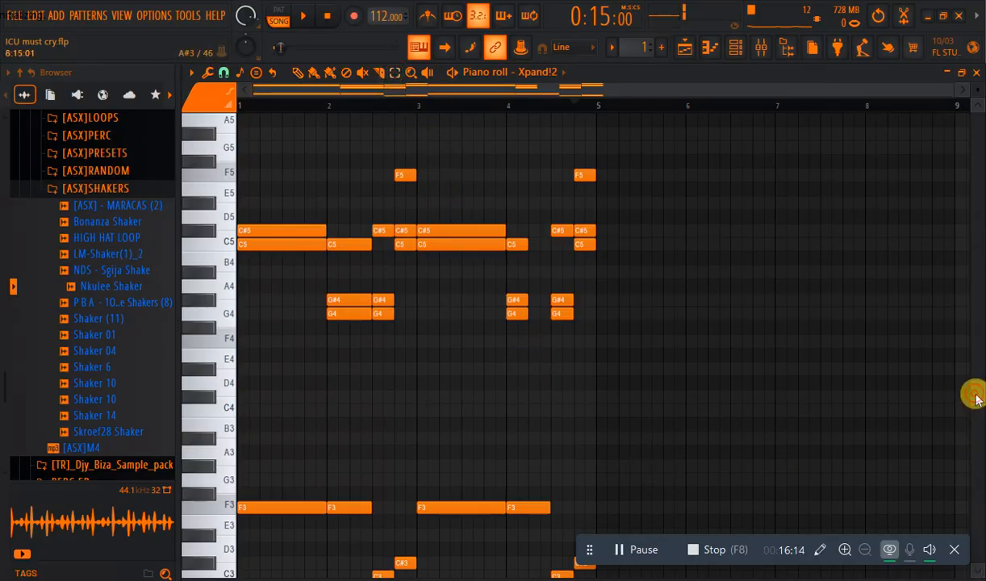
scroll(975, 399, "down", 6)
left_click_drag(611, 341, 198, 489)
left_click_drag(690, 336, 159, 484)
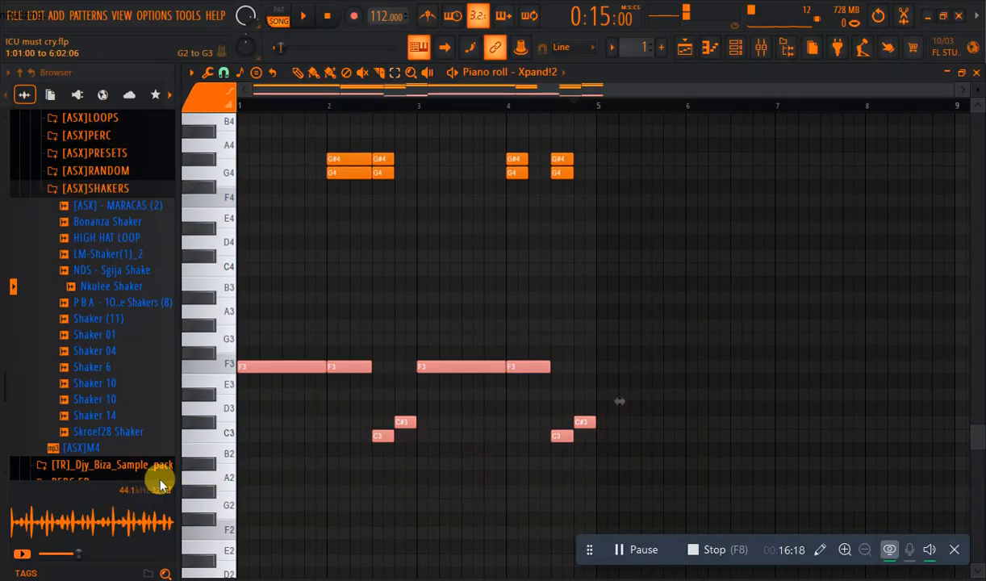
Highlight bars 1 to 2 of the melody, then bars 3 to 4, and clear the time selection.
left_click_drag(420, 109, 11, 282)
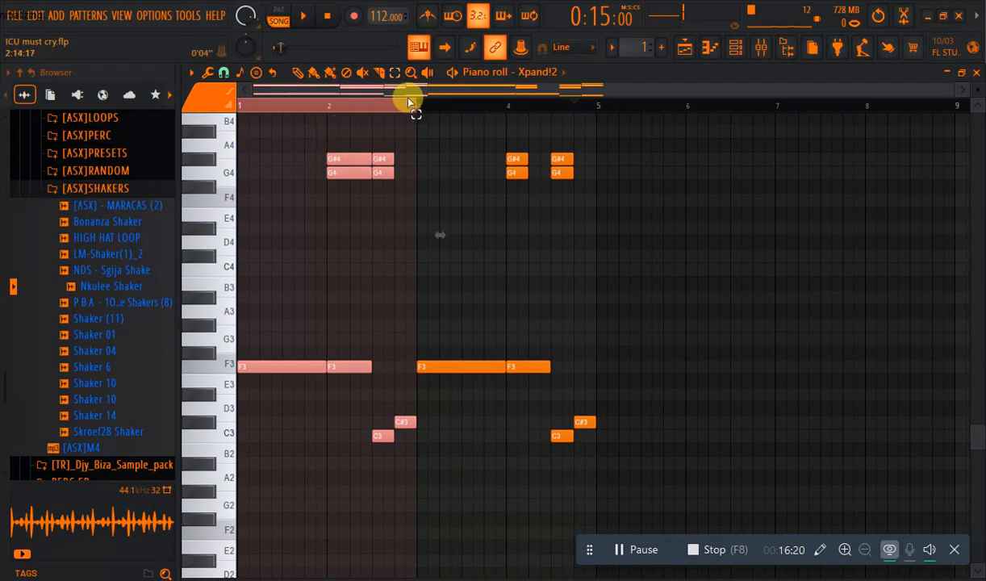
left_click_drag(417, 109, 582, 95)
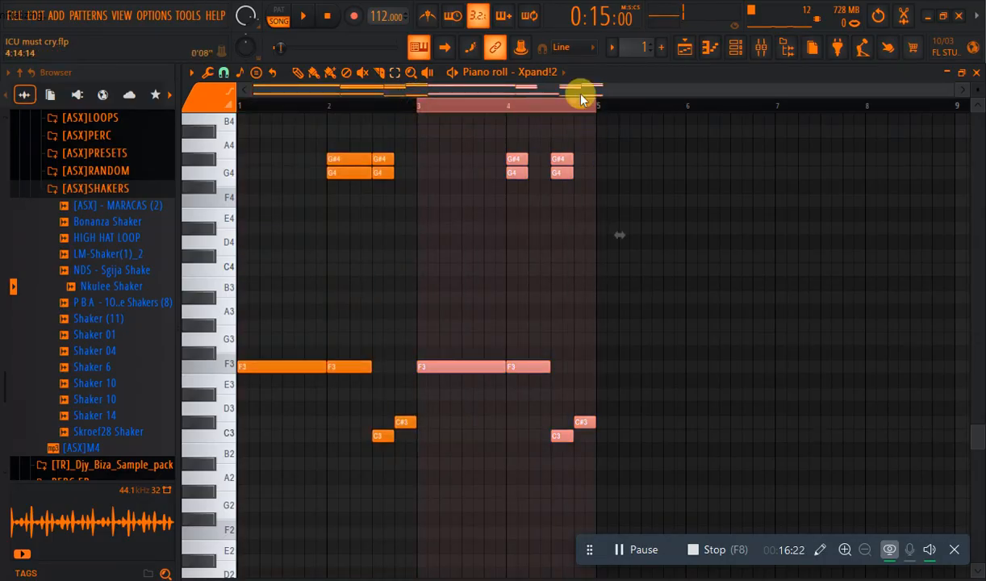
left_click(579, 103)
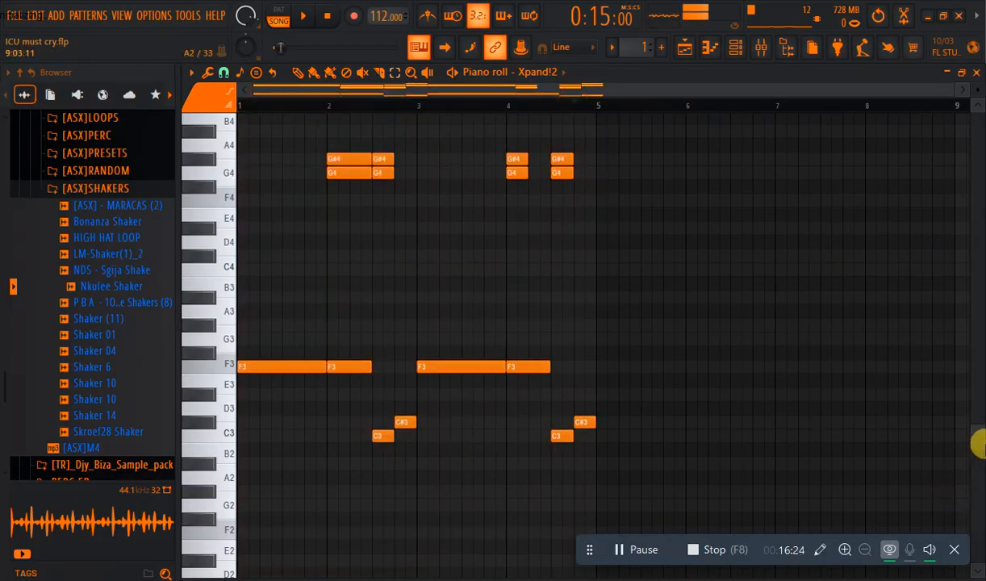
left_click_drag(983, 442, 975, 399)
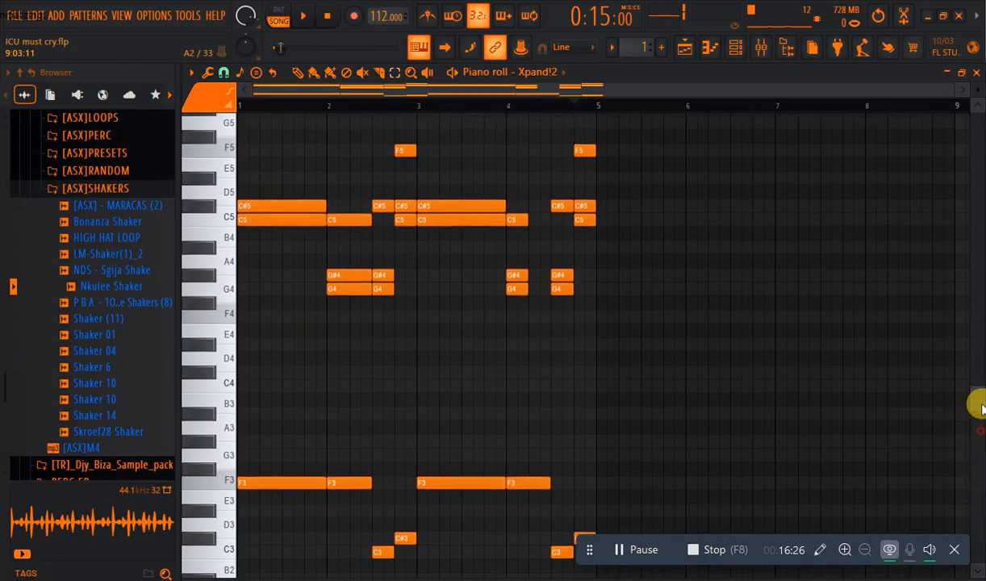
Highlight the upper notes from G4 to F5, then the C5 and C#5 pair in bar 1 and the G4 and G#4 notes in bar 2.
left_click_drag(604, 136, 214, 365)
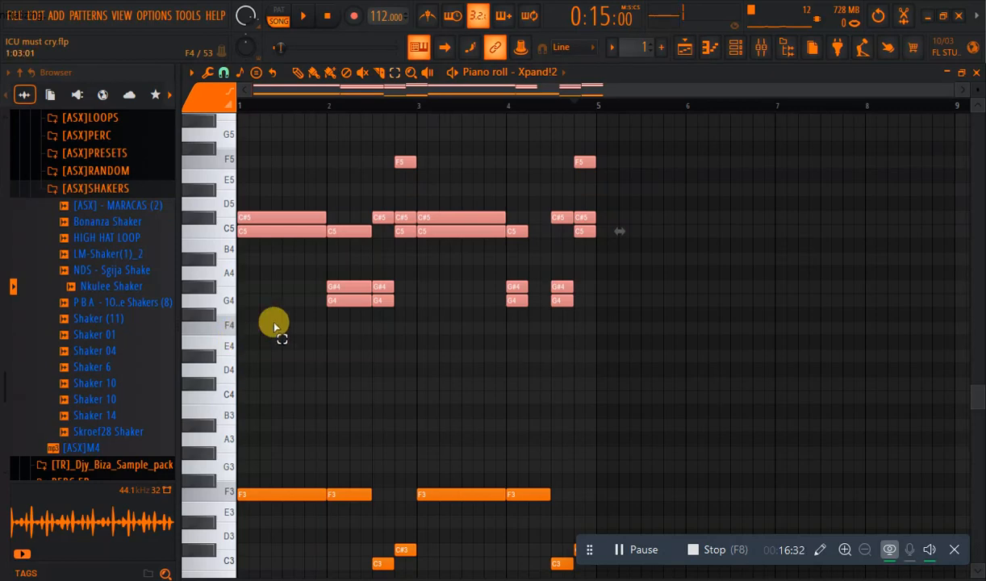
left_click(369, 114)
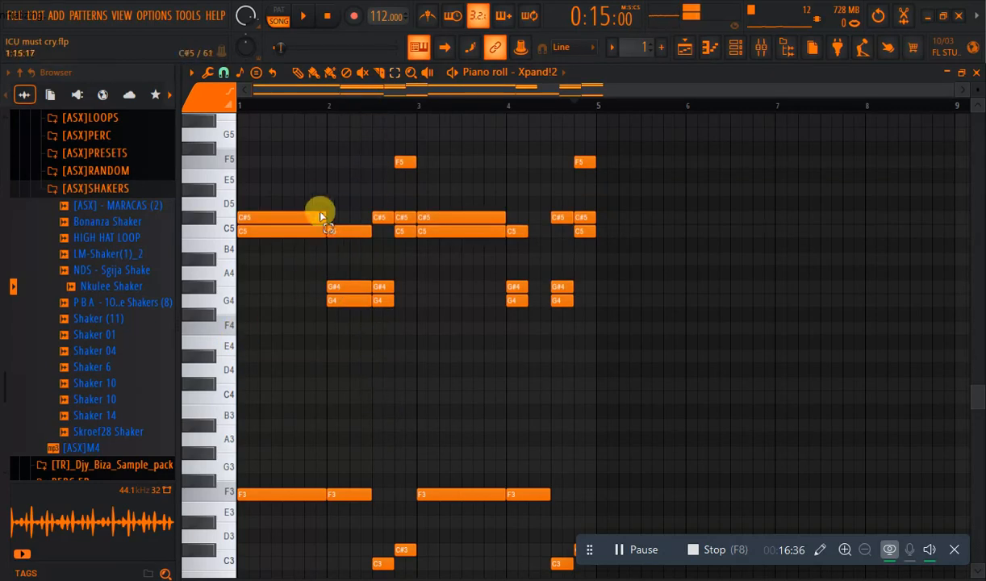
left_click_drag(309, 201, 402, 324)
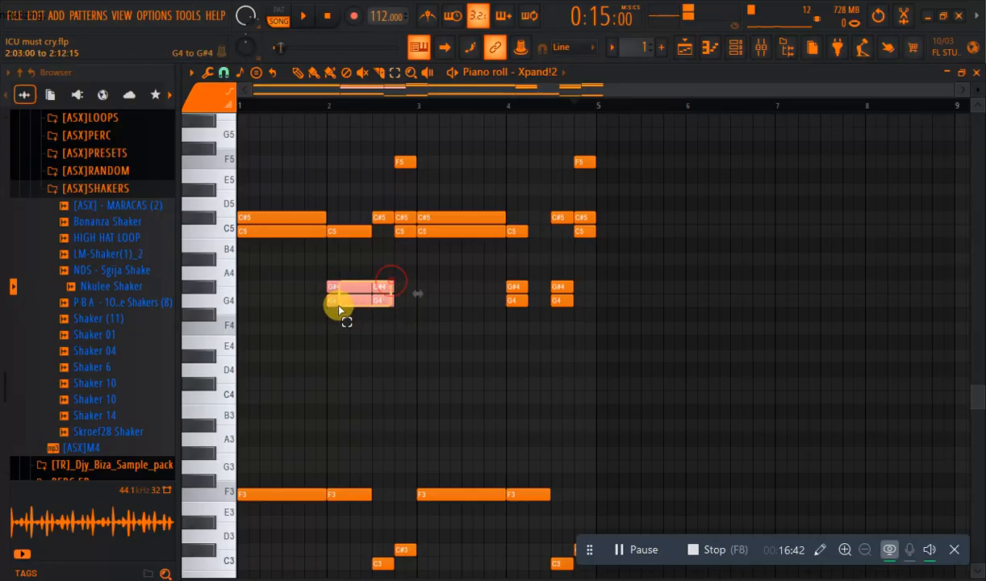
left_click_drag(260, 198, 262, 262)
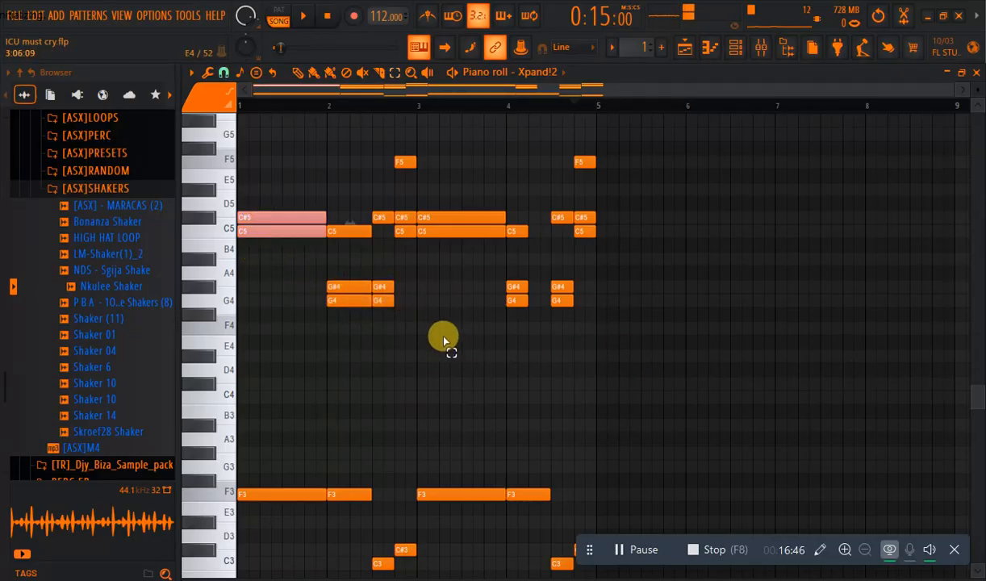
left_click_drag(319, 271, 412, 331)
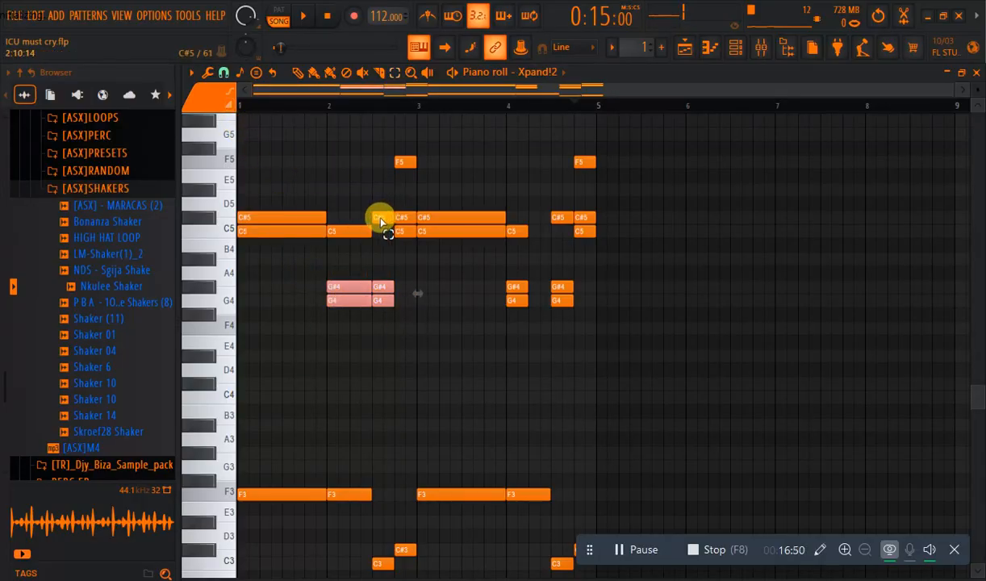
left_click_drag(381, 221, 355, 243)
left_click(354, 243)
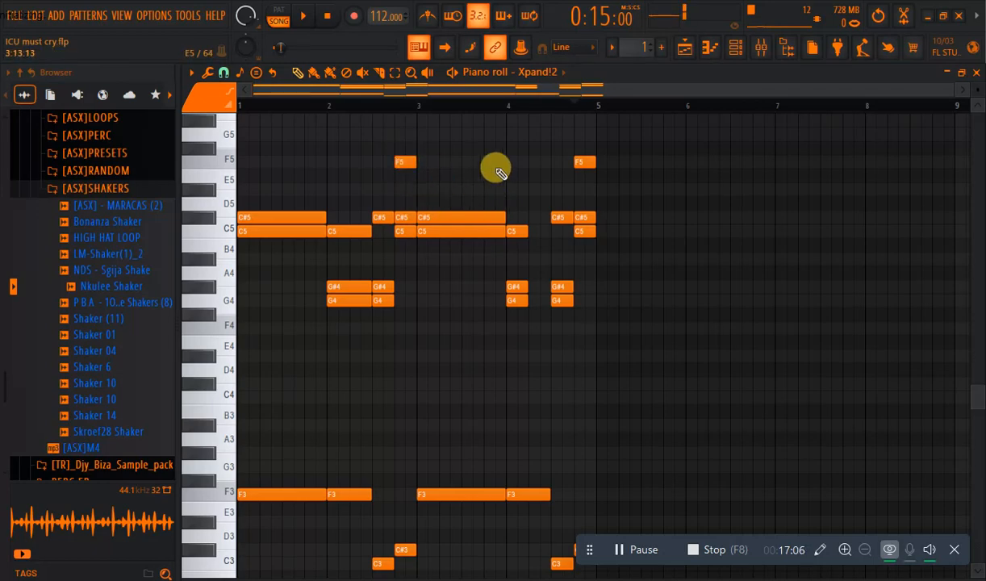
Highlight all the upper notes again, then the F5 note in bar 2, and bring up the channel rack.
left_click(381, 72)
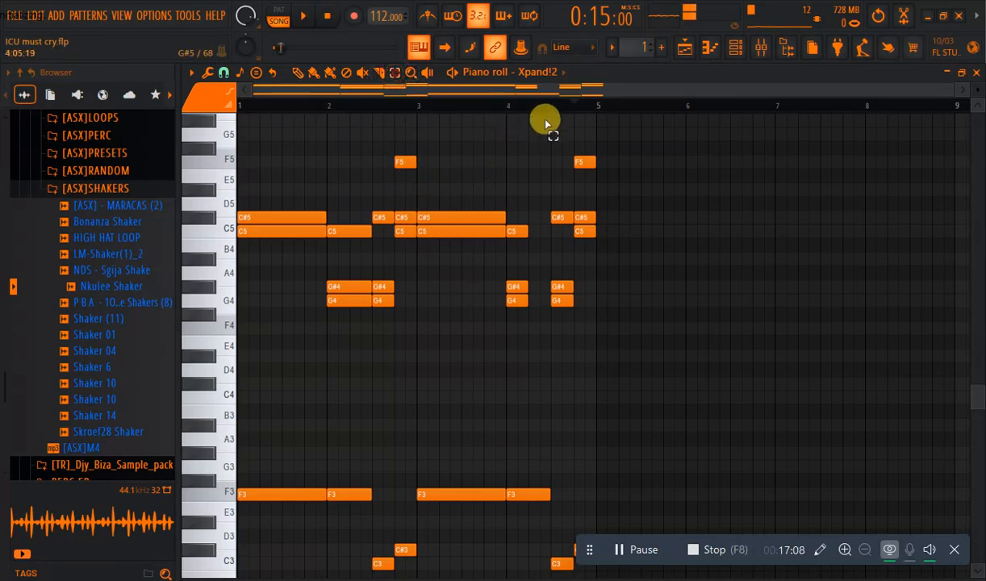
left_click_drag(629, 143, 6, 369)
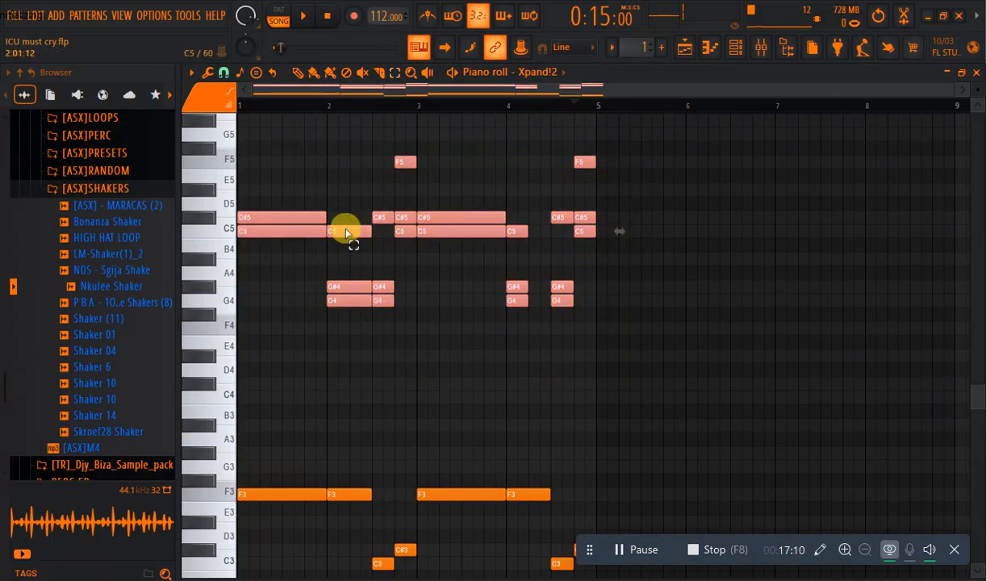
left_click(403, 162)
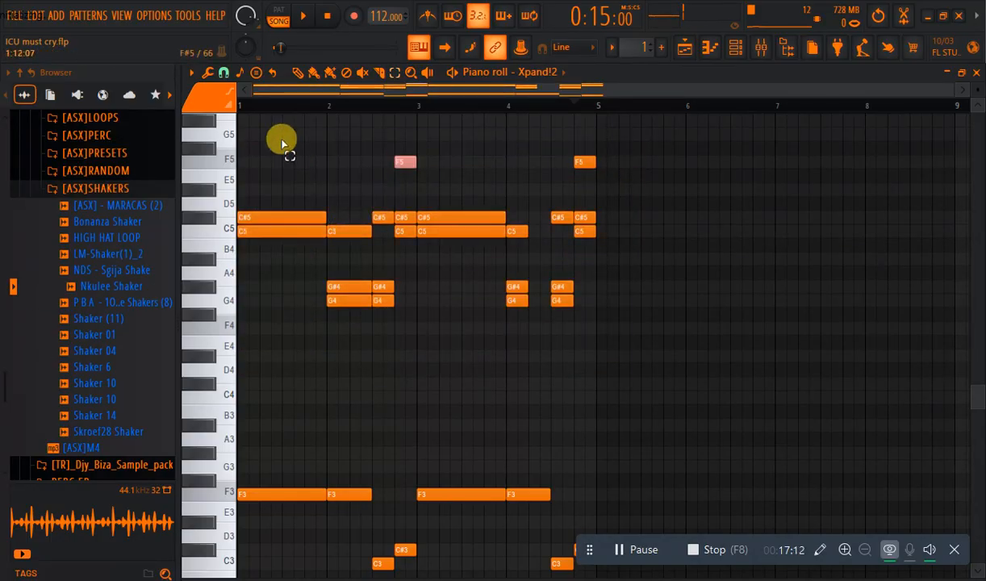
left_click(200, 326)
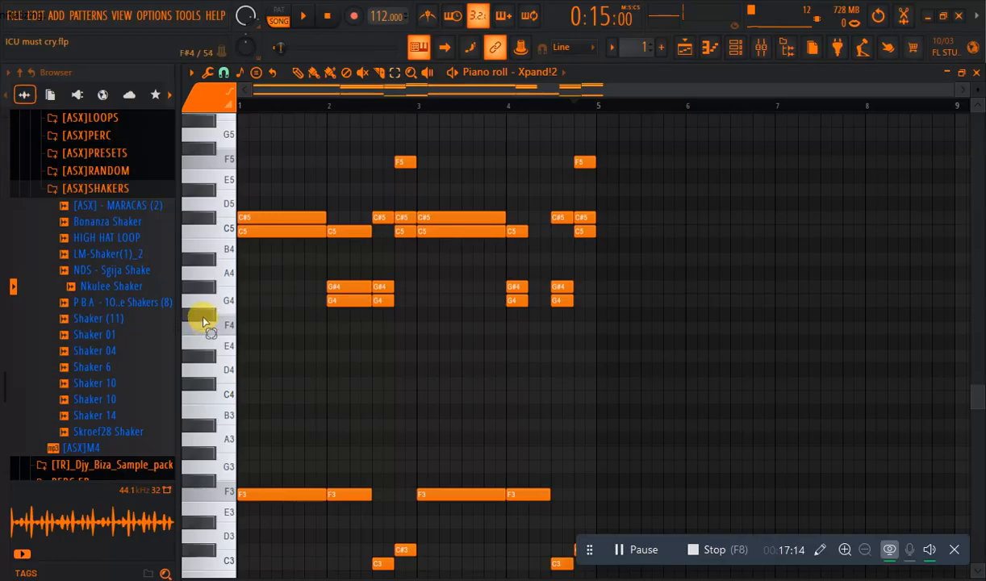
left_click(735, 47)
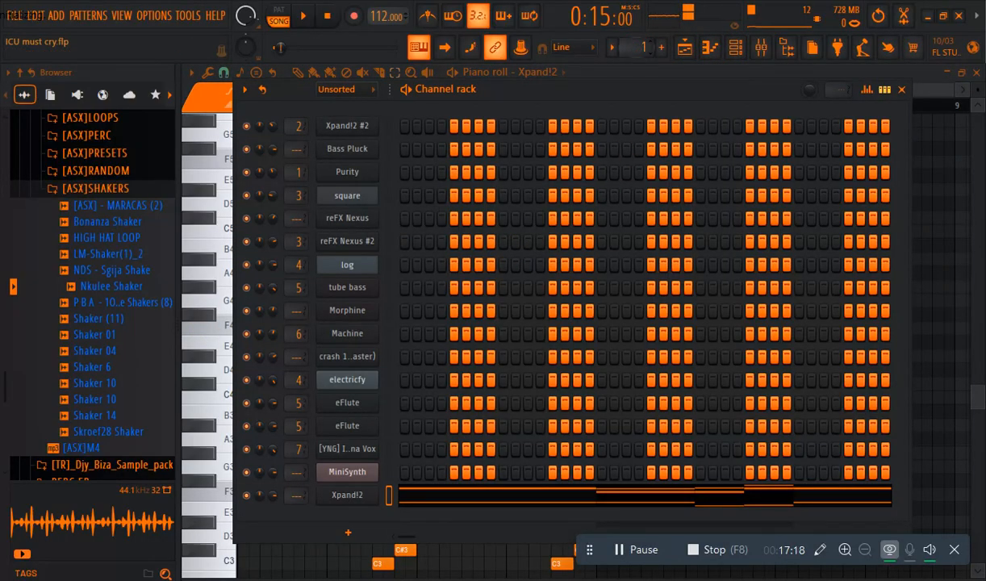
Switch to Pattern 2, open the Bass Pluck notes in the piano roll and highlight all of them.
scroll(637, 44, "up", 2)
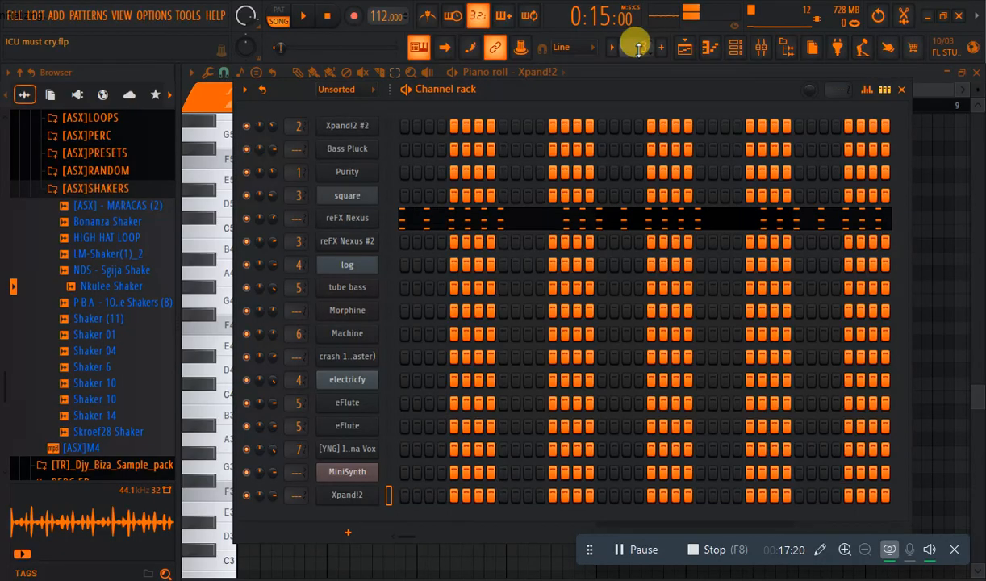
scroll(638, 44, "down", 1)
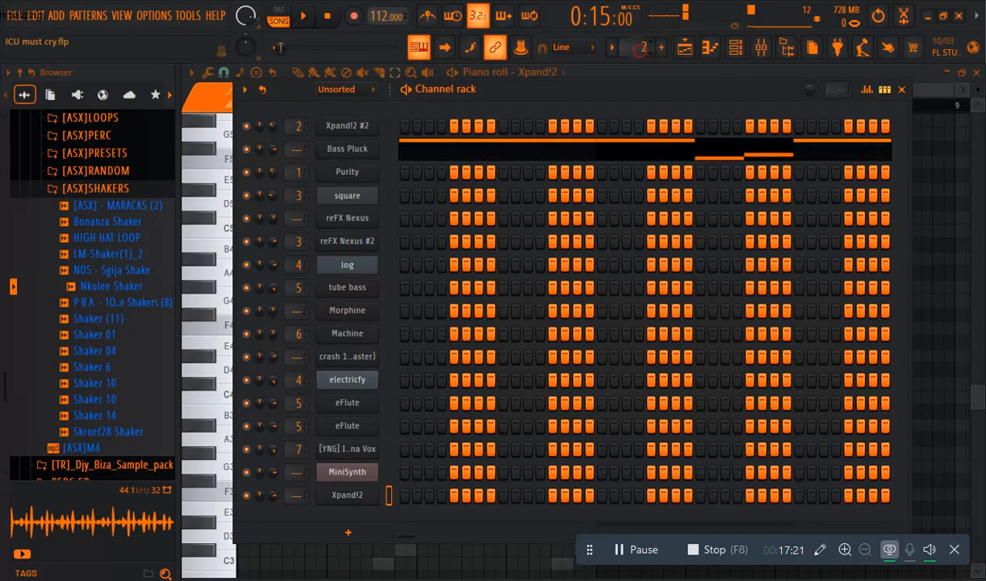
left_click(434, 153)
scroll(977, 422, "down", 2)
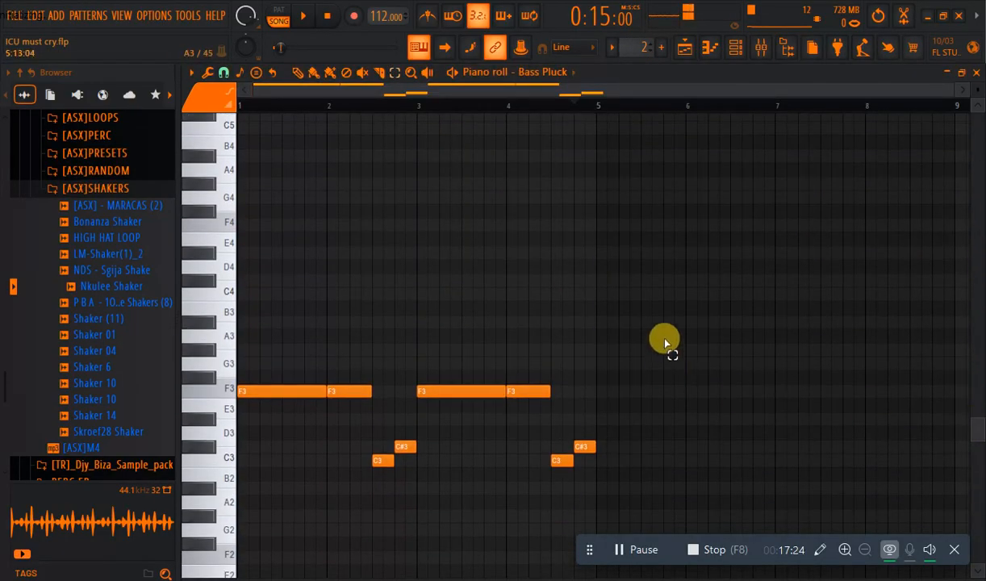
left_click_drag(649, 345, 130, 533)
Return to Pattern 1, show its Xpand!2 notes in the piano roll and highlight the low notes from C3 to F3.
scroll(643, 46, "down", 1)
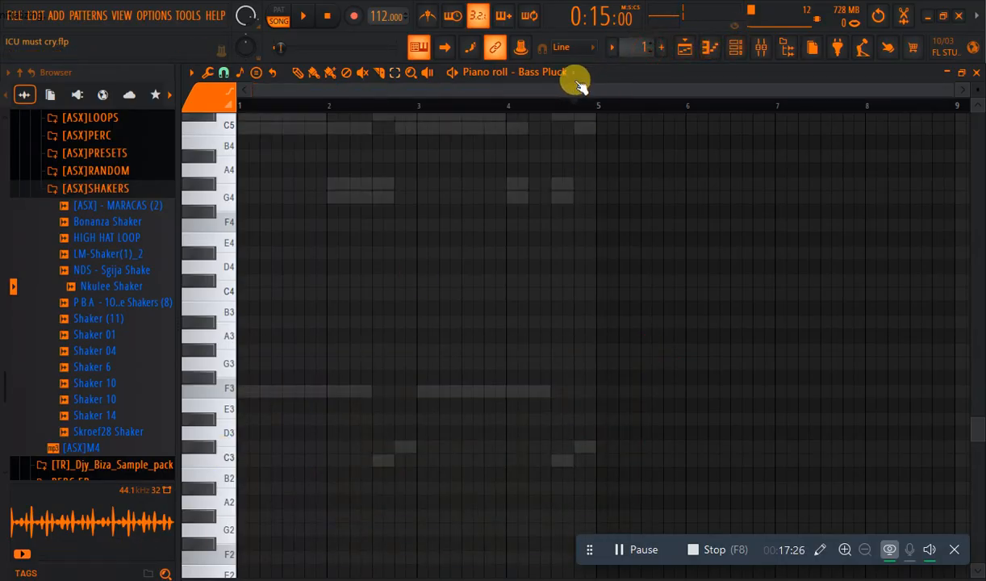
left_click(574, 74)
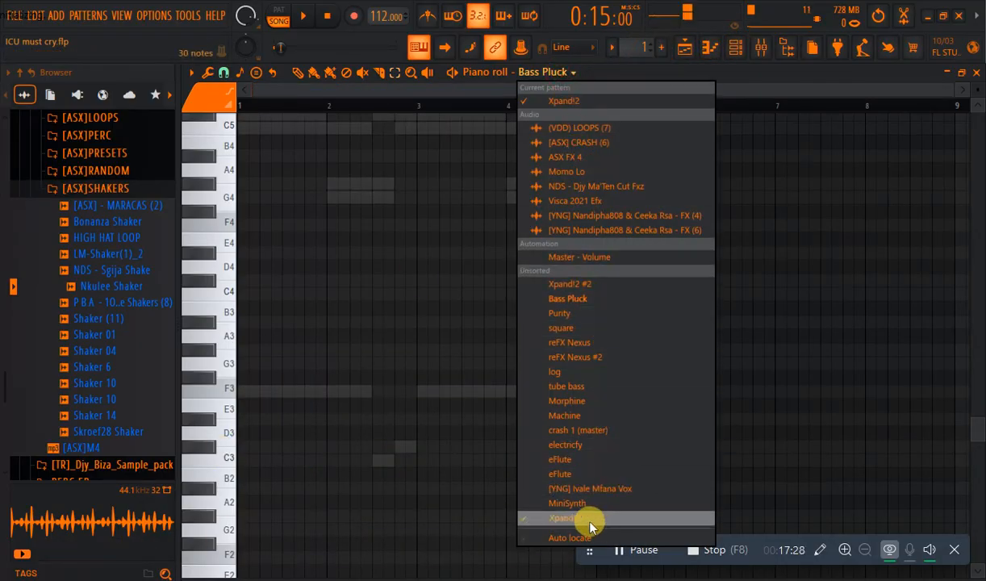
left_click(563, 517)
left_click_drag(606, 330, 8, 484)
left_click_drag(662, 355, 76, 517)
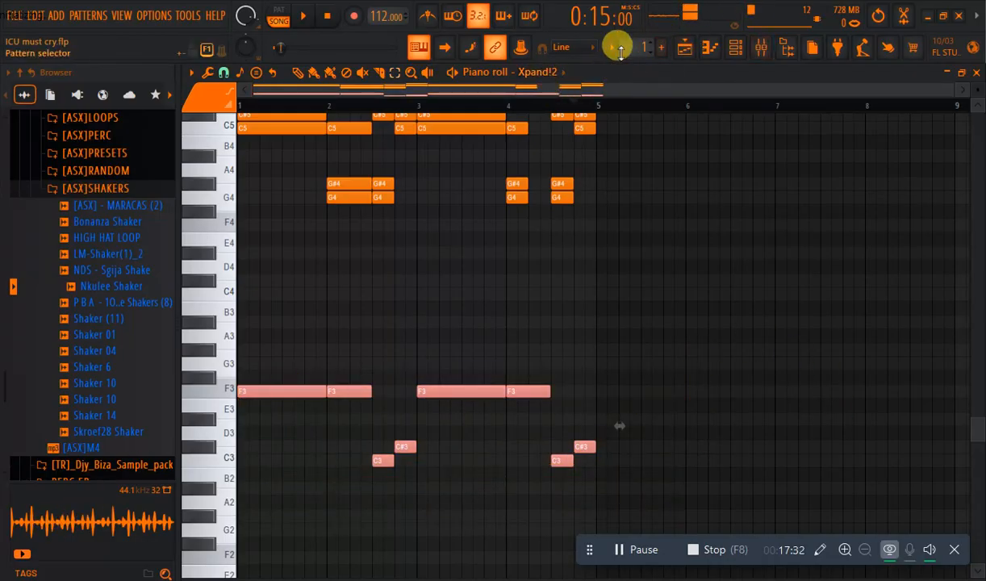
Go back to Pattern 2's Bass Pluck notes and highlight the full bass line for comparison with the melody's low notes.
scroll(619, 42, "up", 1)
left_click(534, 73)
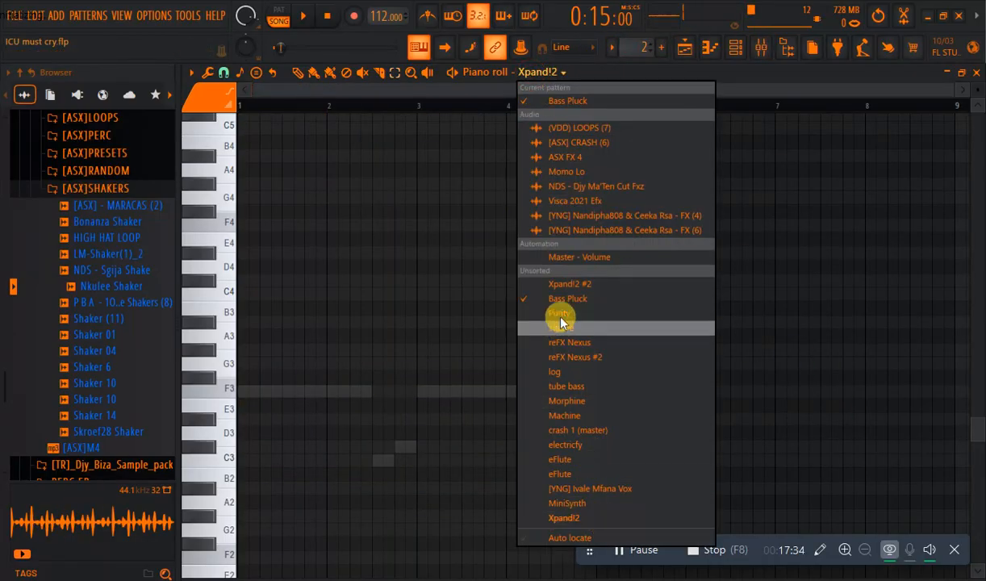
left_click(557, 299)
left_click_drag(670, 325, 161, 484)
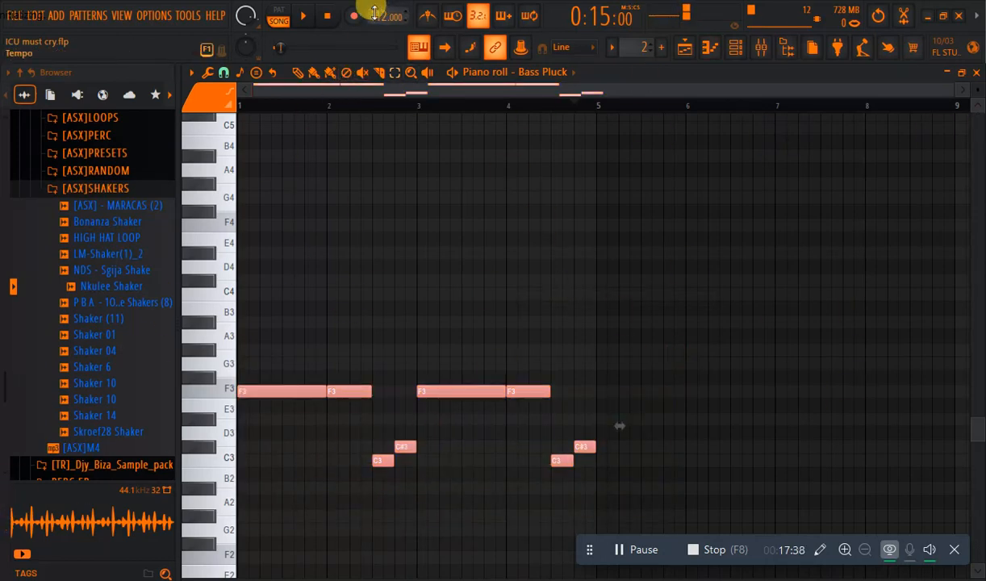
Play the song in the playlist from around bar 17, where the Pattern 2 clips begin.
left_click(315, 19)
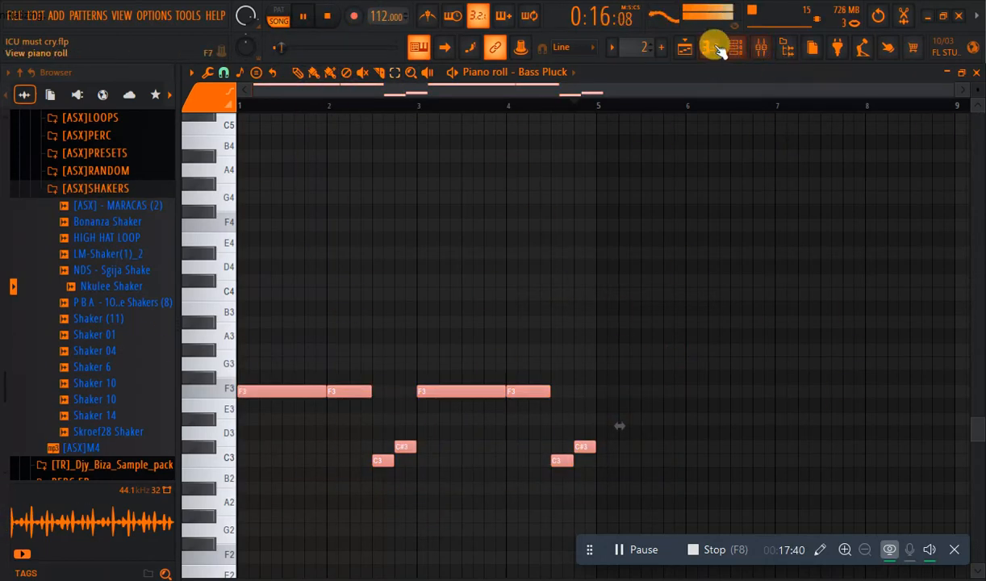
left_click(685, 48)
left_click(562, 103)
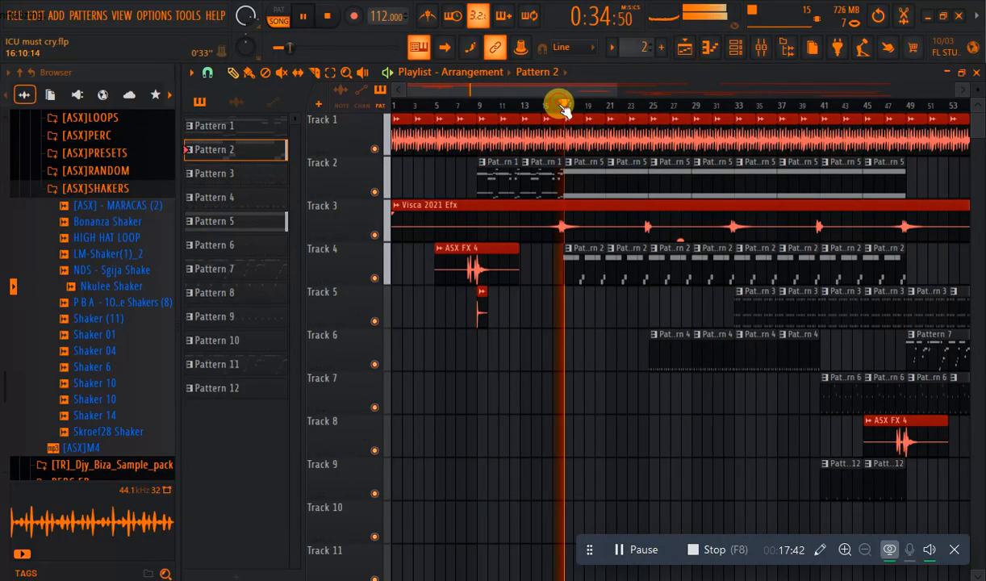
left_click(561, 106)
left_click(557, 106)
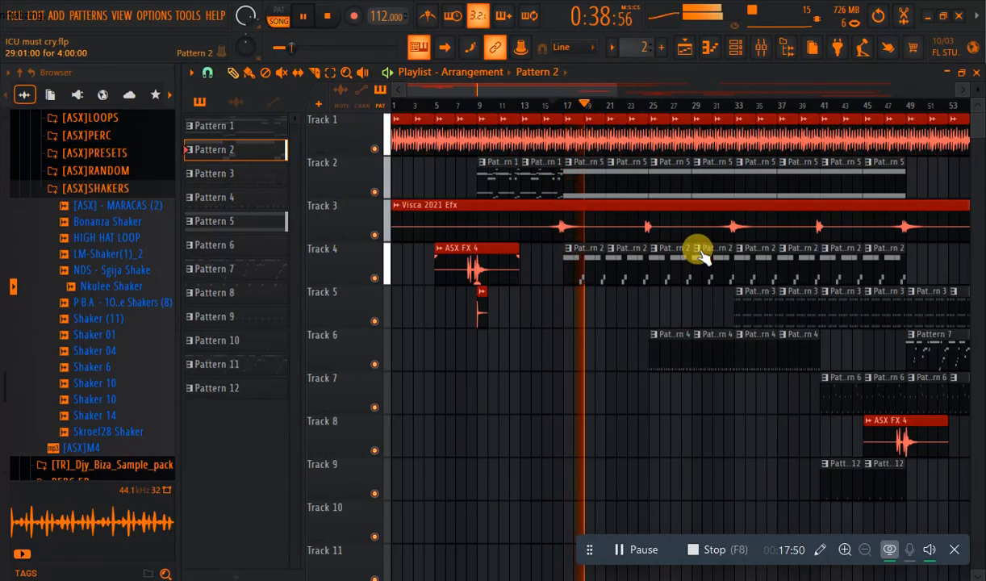
Pick Pattern 5 from its clip on Track 2, pause playback and open the Xpand!2 #2 instrument.
left_click(546, 184)
left_click(586, 174)
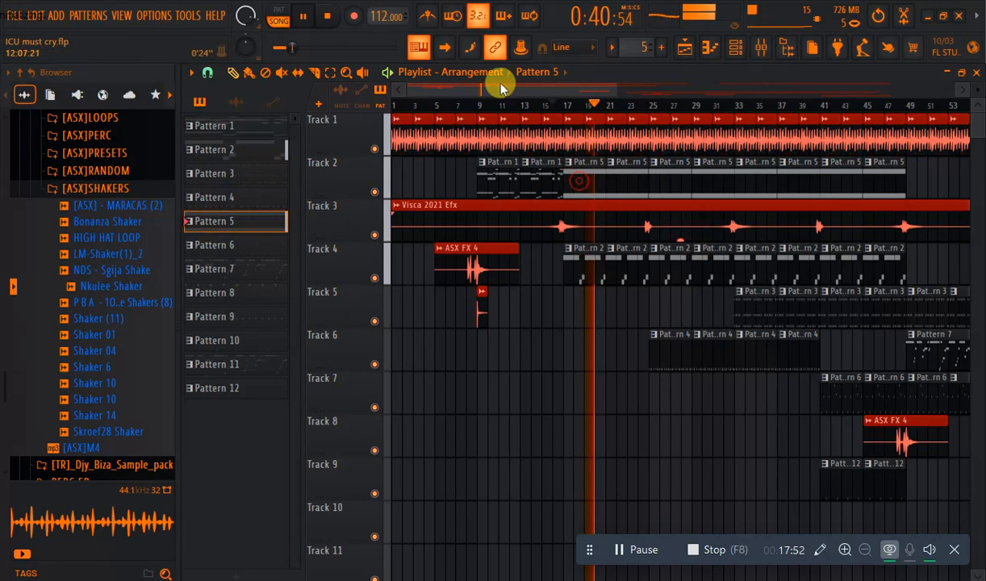
left_click(303, 16)
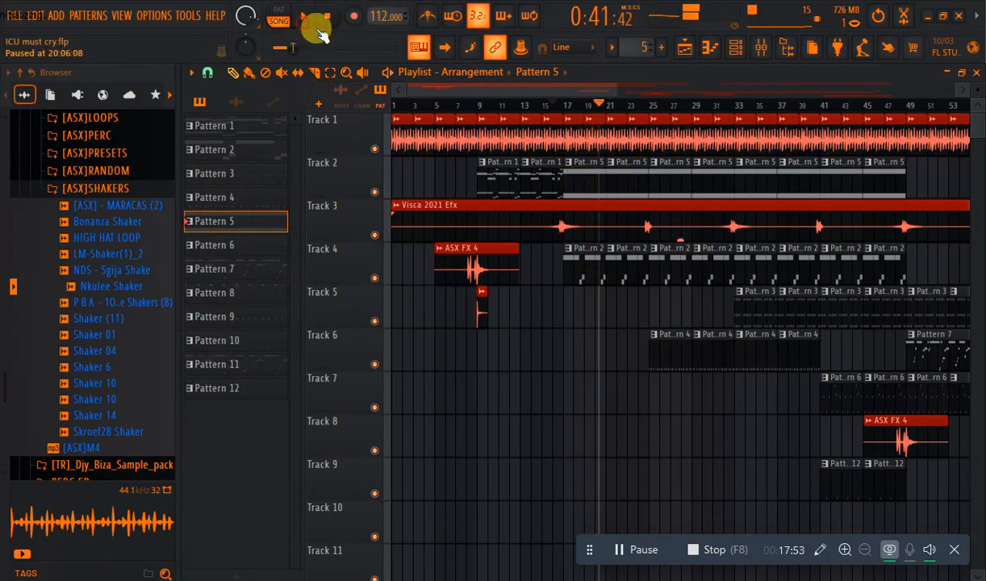
left_click(735, 48)
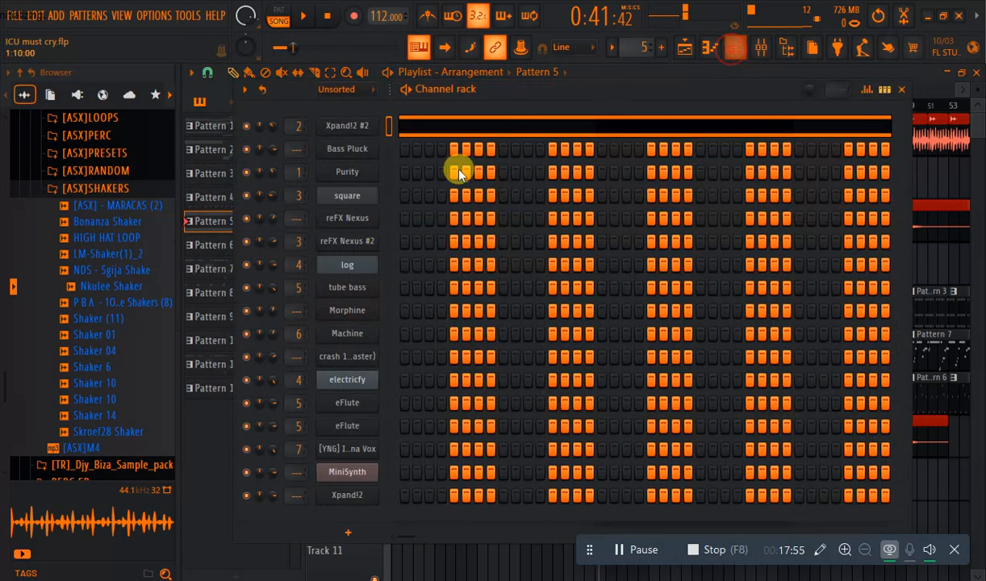
left_click(350, 127)
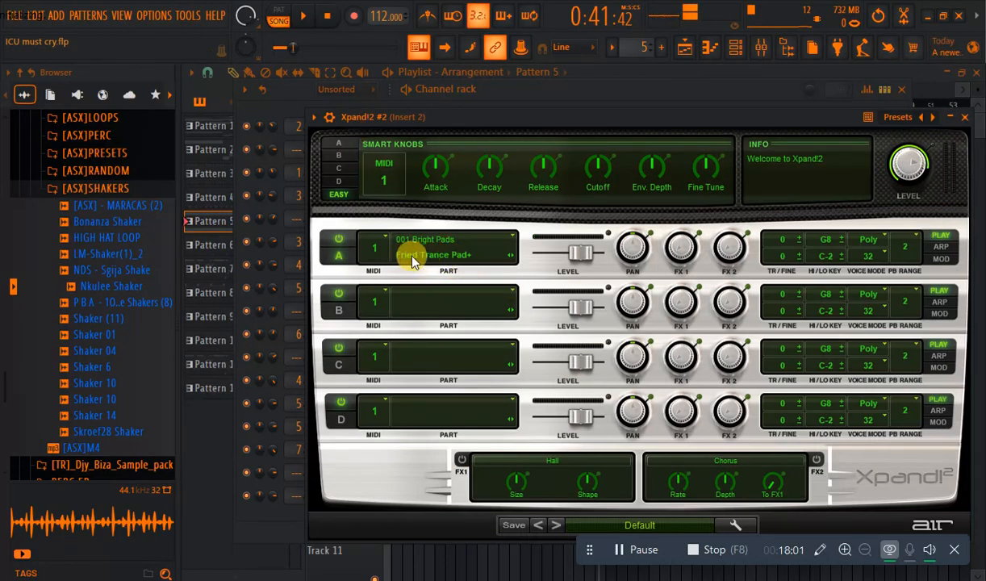
Play Pattern 5 on its own in pattern mode, then go back to the playlist.
left_click(279, 10)
left_click(299, 15)
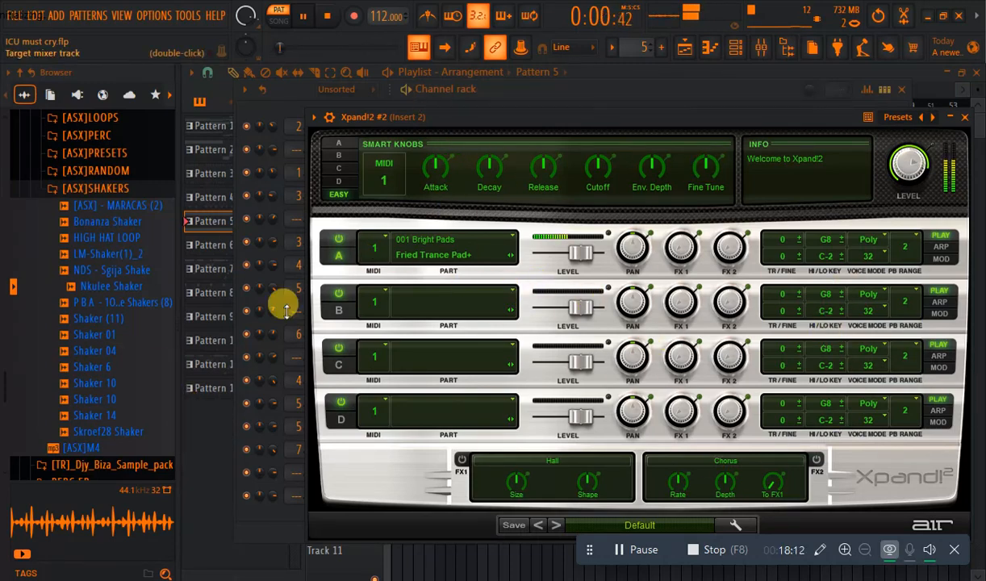
left_click(213, 468)
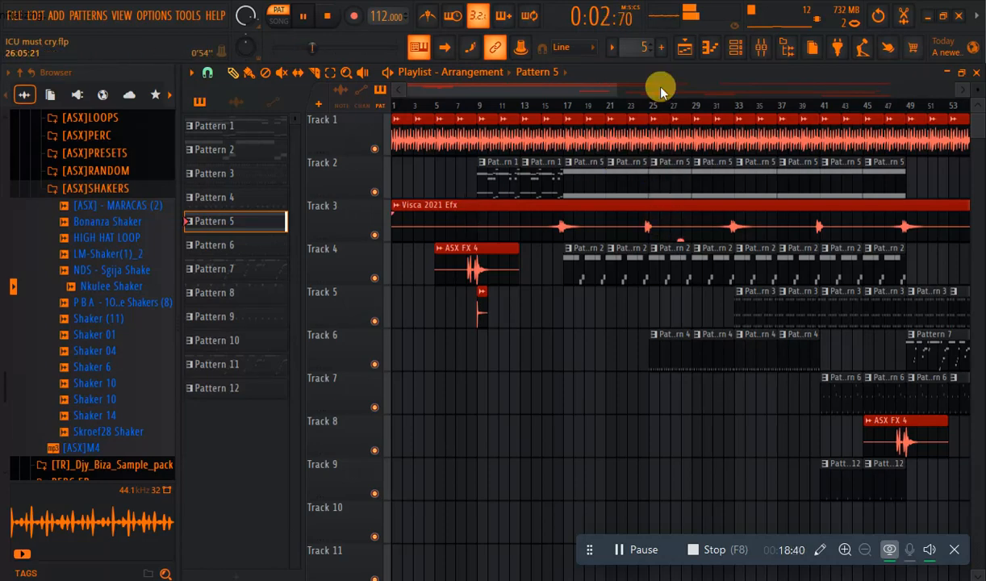
Play the song from just before bar 25, pick Pattern 4 from its first clip and solo Track 6.
left_click(638, 106)
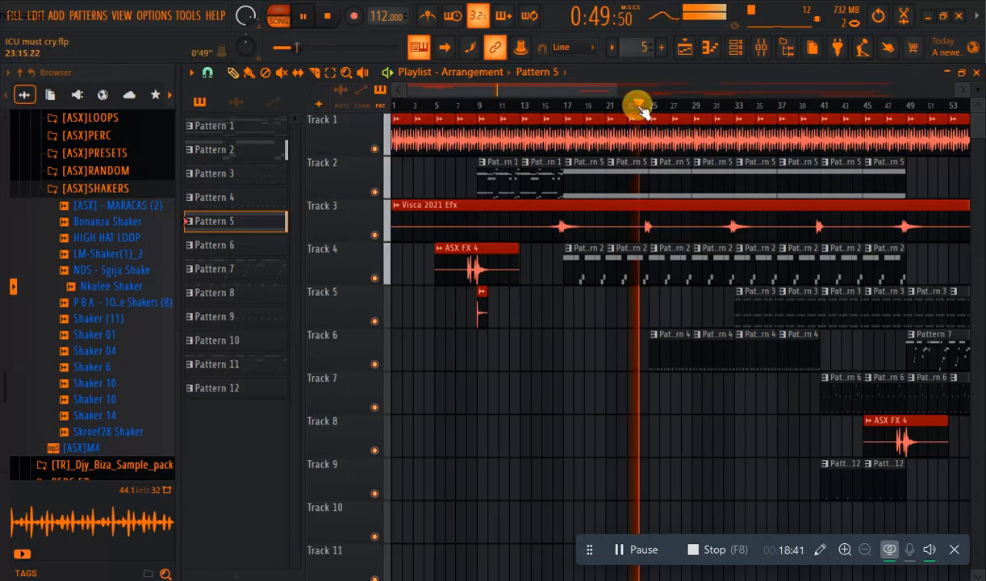
left_click(652, 352)
right_click(374, 364)
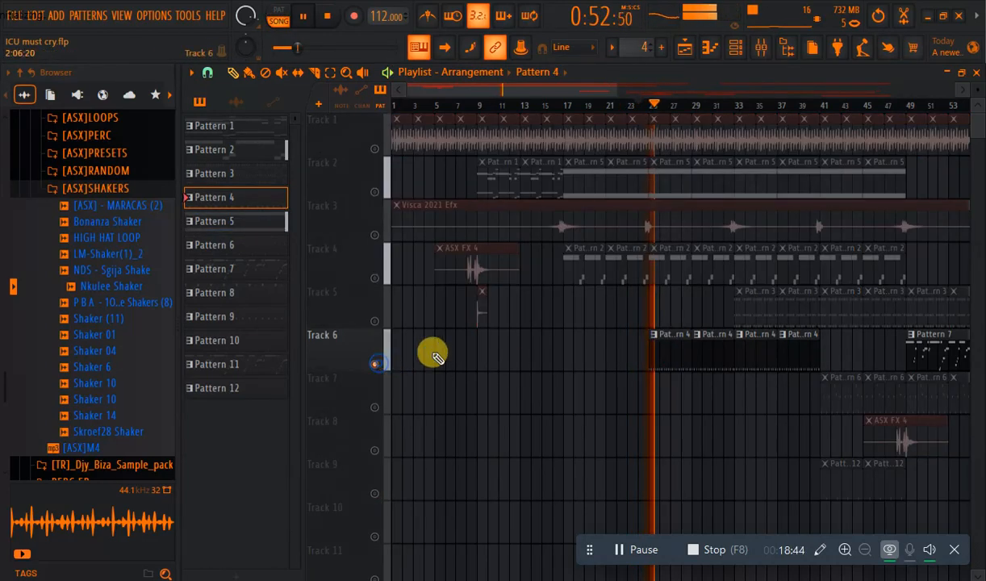
Open Pattern 4's square notes at C6 in the piano roll, pause playback and reveal the note control lane below them.
left_click(747, 53)
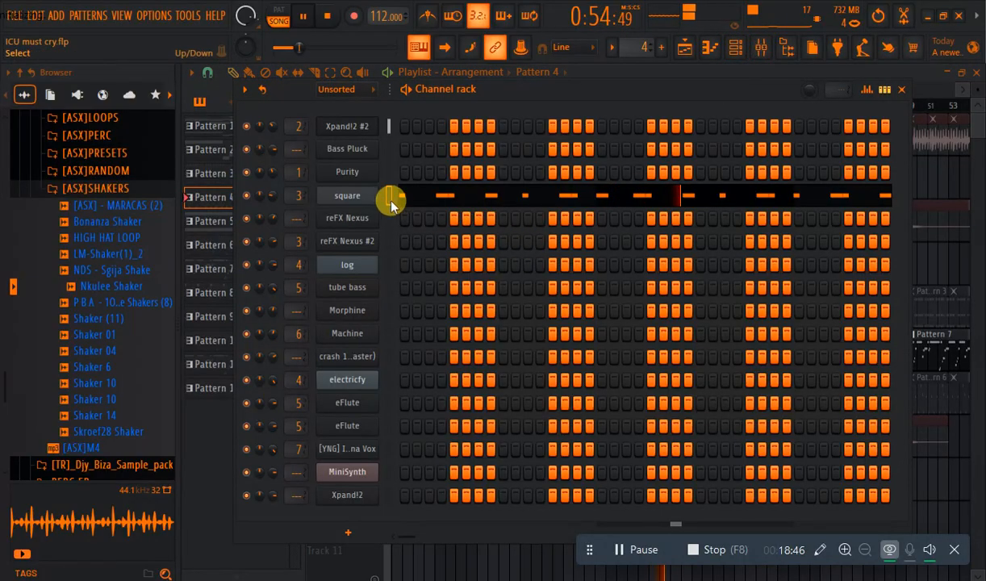
left_click(436, 193)
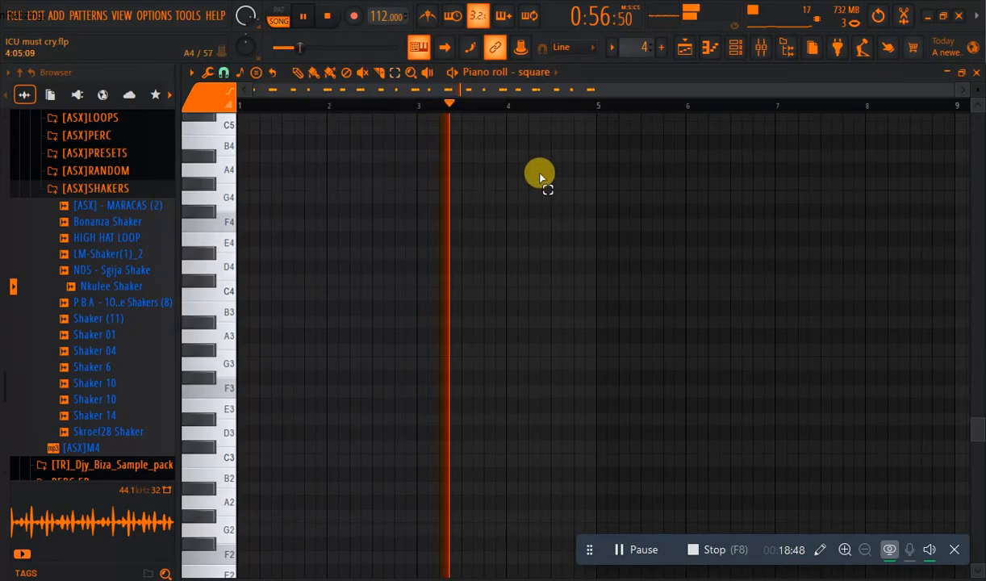
left_click_drag(980, 419, 968, 322)
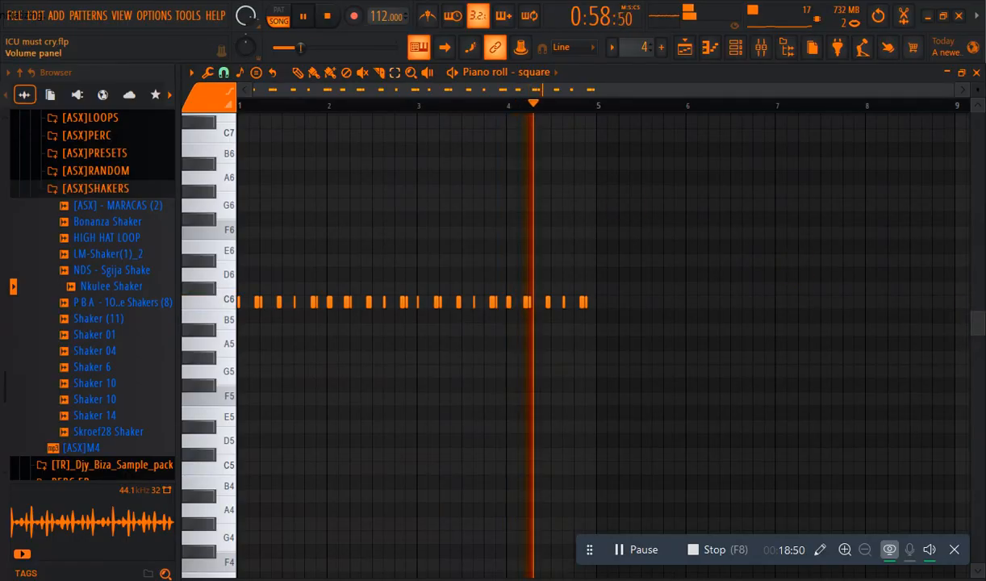
left_click(302, 16)
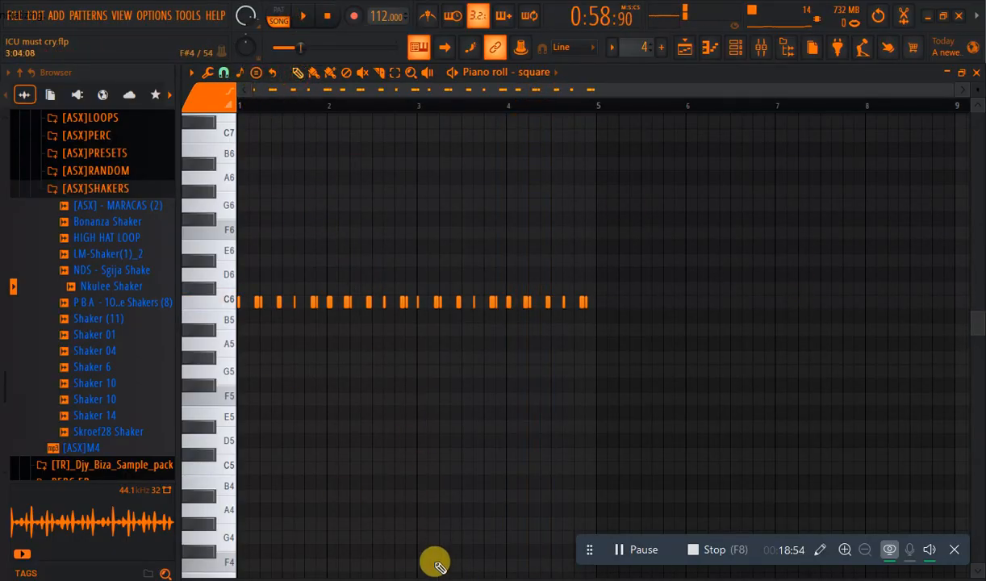
left_click_drag(419, 575, 413, 527)
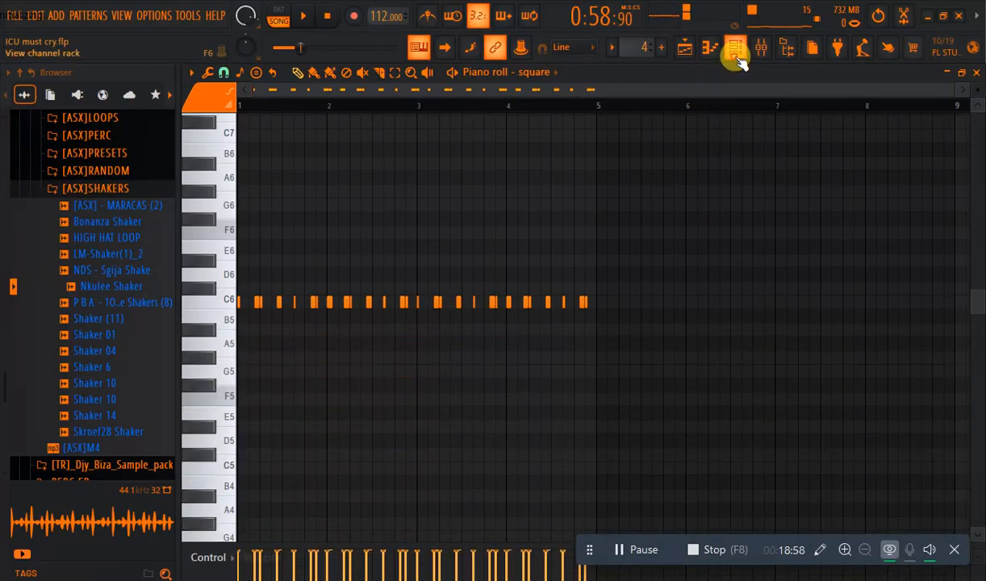
Check which mixer track the square channel is routed to, select that track and open its Fruity Convolver effect.
left_click(734, 48)
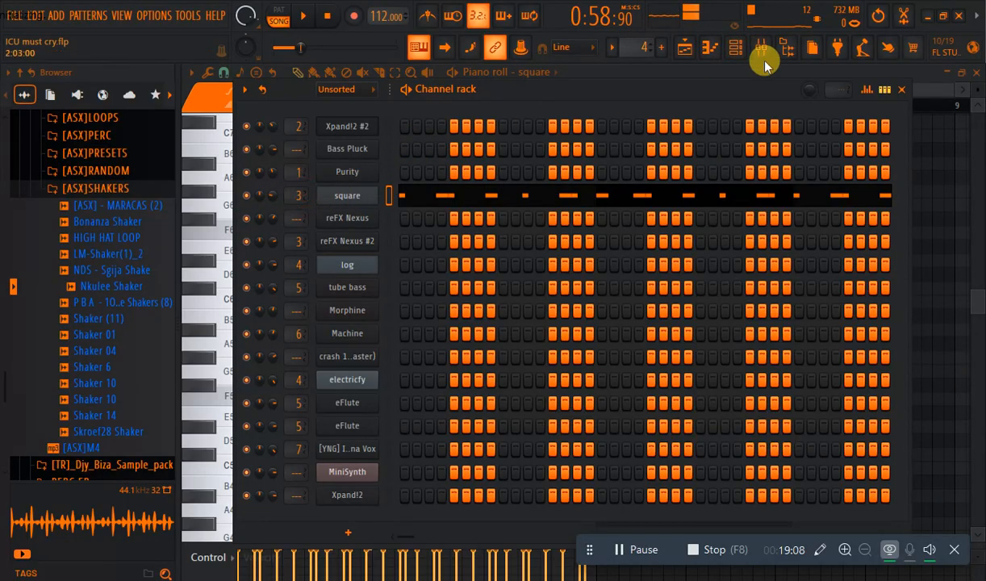
left_click(733, 50)
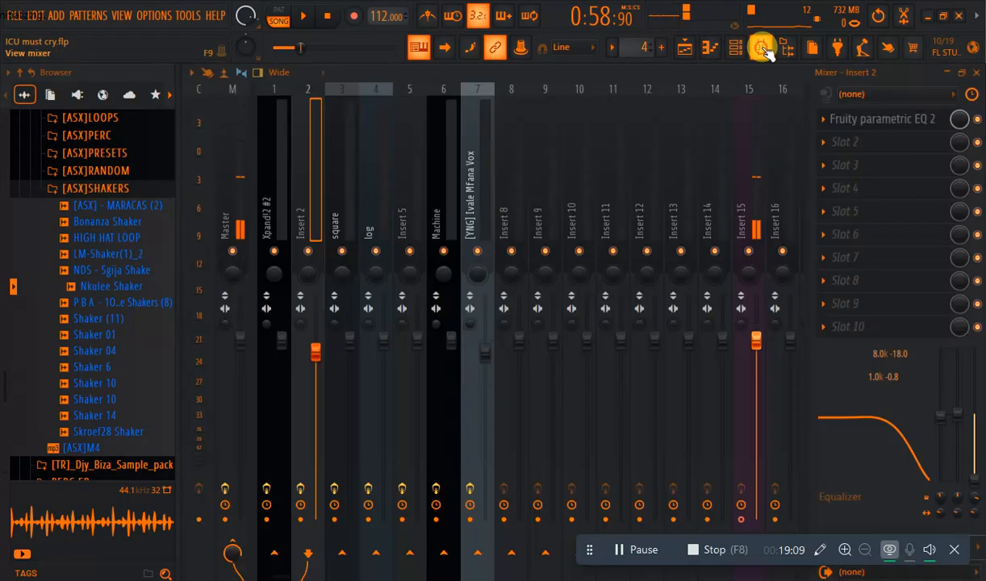
left_click(339, 209)
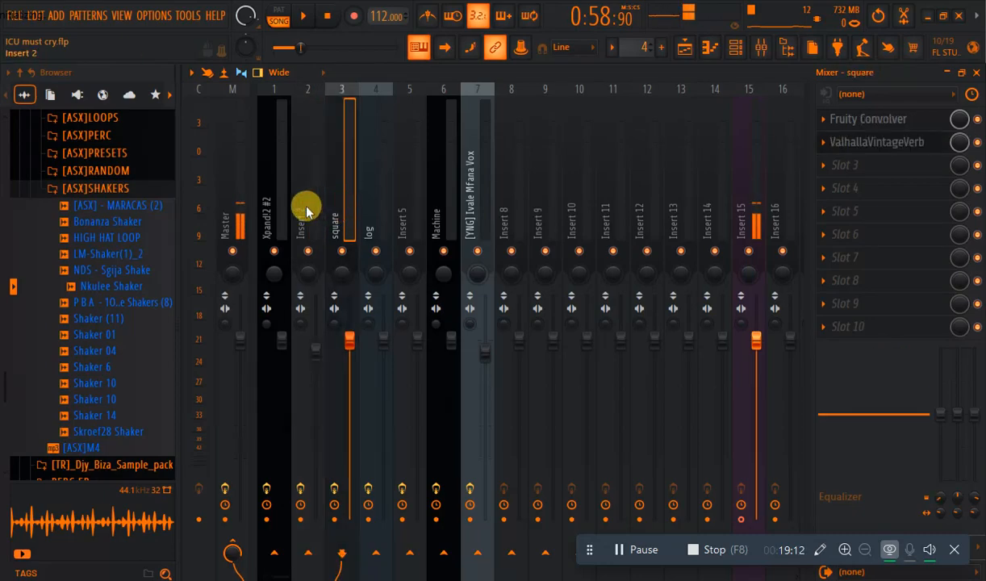
left_click(301, 205)
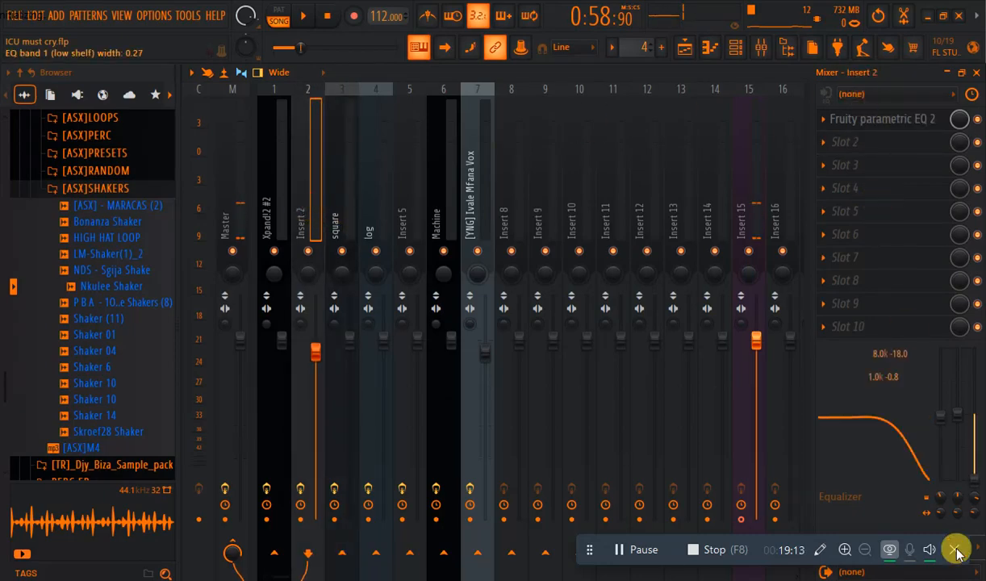
left_click(733, 47)
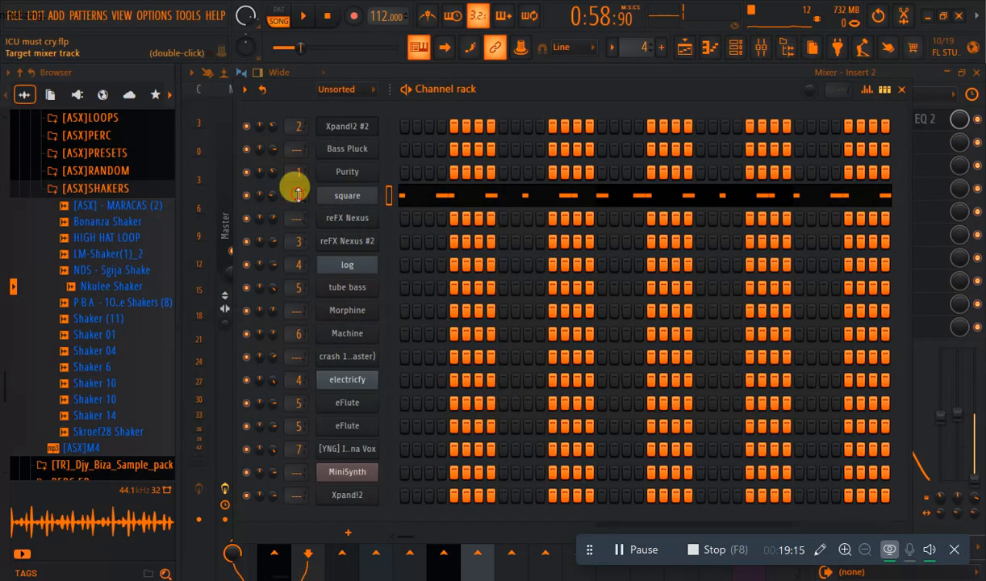
left_click(759, 49)
left_click(337, 205)
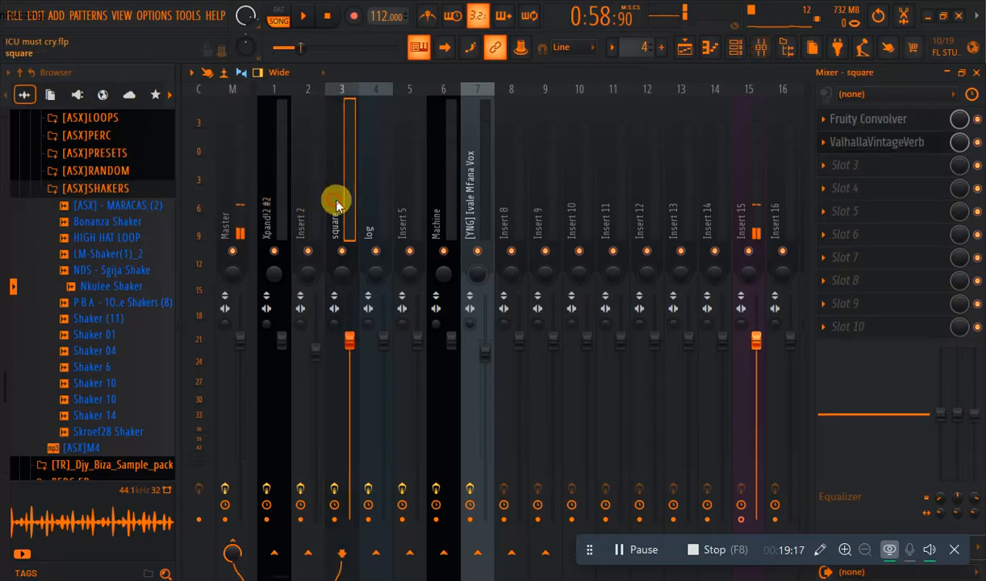
left_click(868, 121)
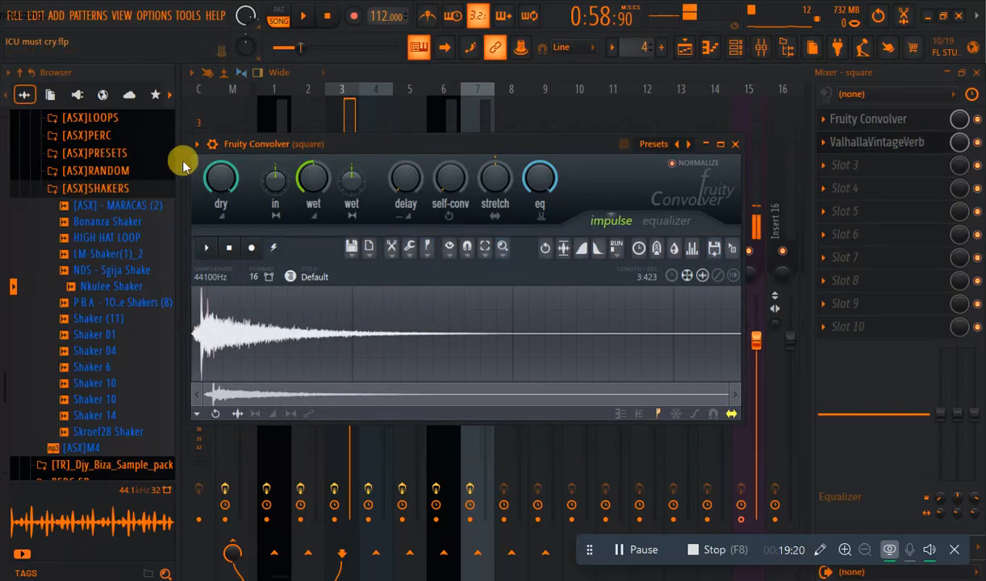
Open ValhallaVintageVerb on the square mixer track and set its Mix to 100 %.
left_click(885, 141)
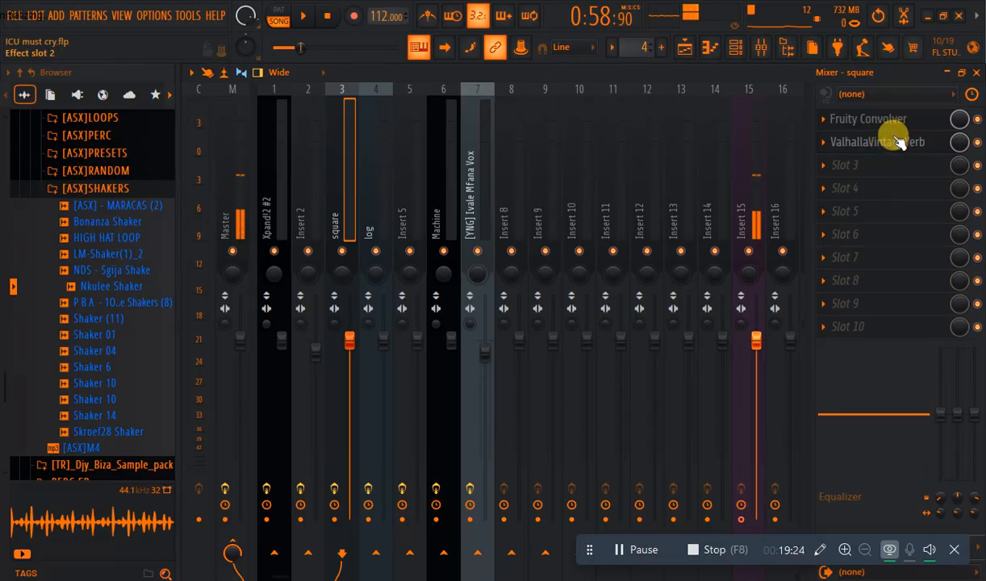
double_click(897, 139)
double_click(876, 146)
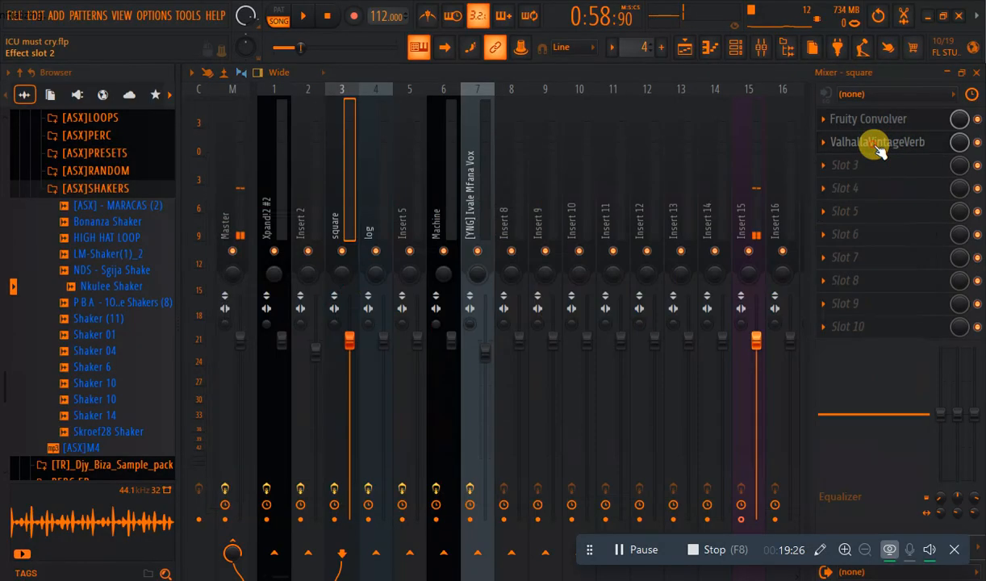
left_click(878, 149)
left_click_drag(452, 165, 457, 100)
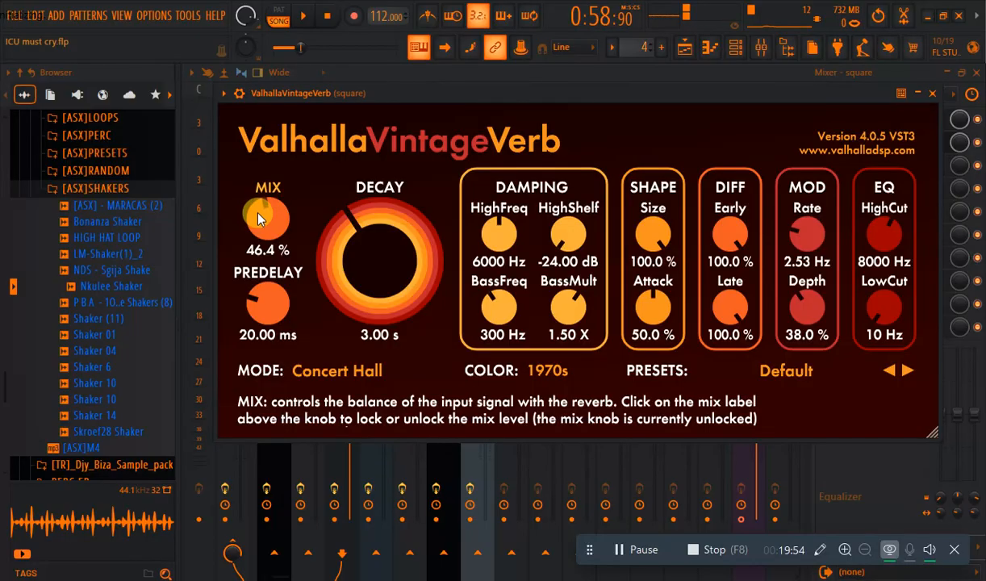
left_click_drag(257, 214, 257, 174)
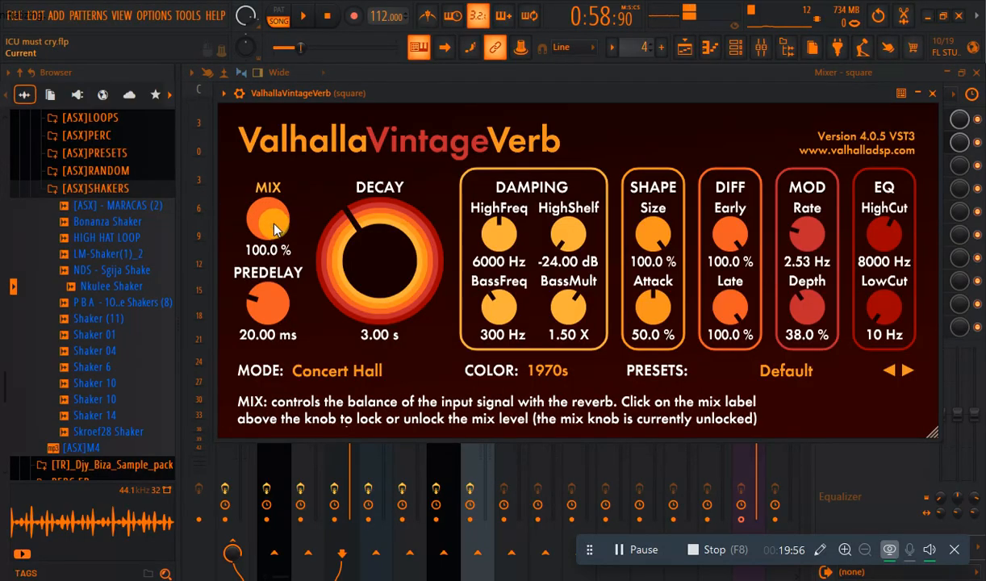
Set the square track's ValhallaVintageVerb Mix to 44.4 % and close the reverb.
left_click_drag(274, 230, 248, 336)
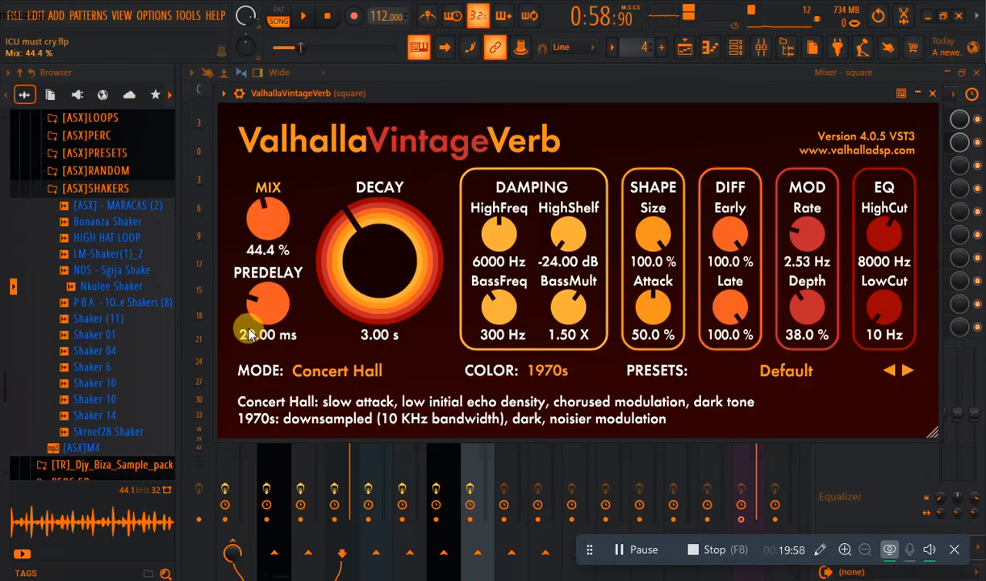
left_click(331, 281)
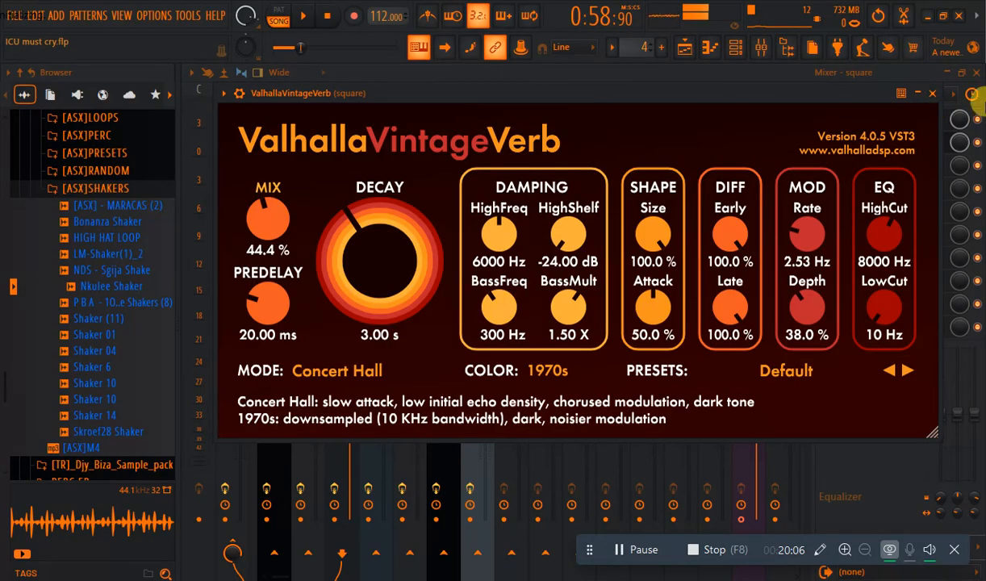
left_click(933, 95)
Resume playback, show the playlist and bring all tracks back in from the Track 6 solo, reducing Track 4's height slightly.
left_click(306, 17)
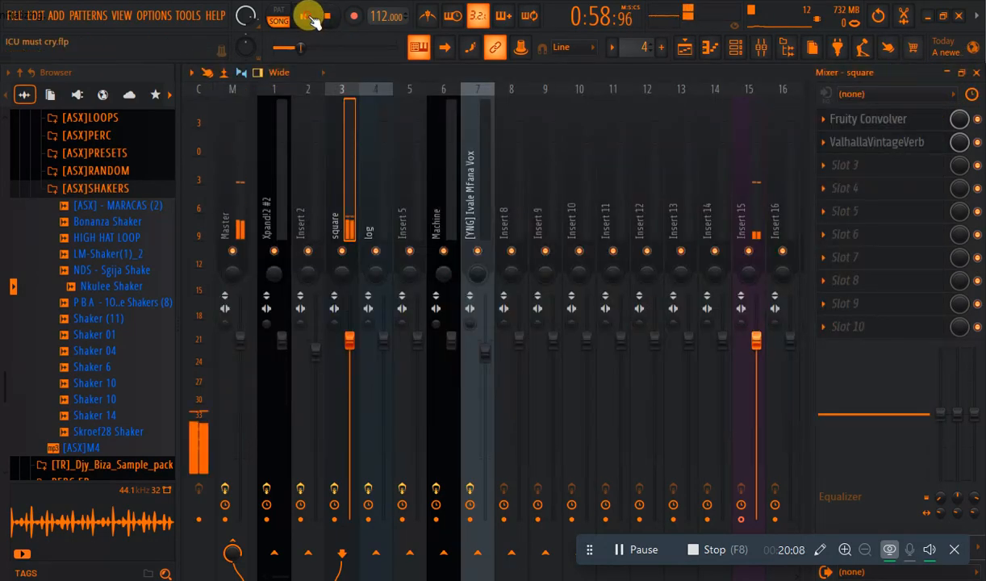
left_click(685, 51)
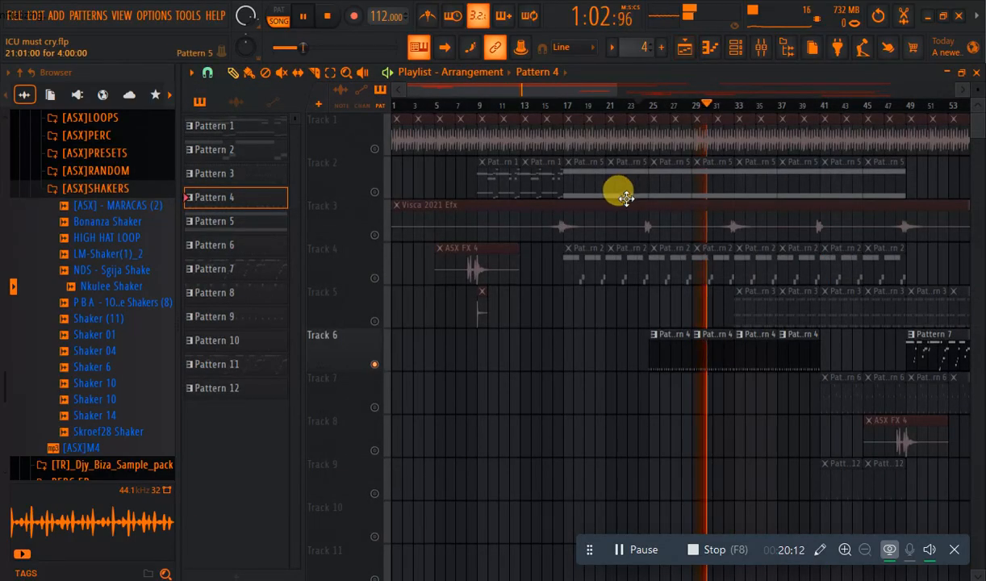
right_click(369, 279)
left_click_drag(337, 283, 336, 273)
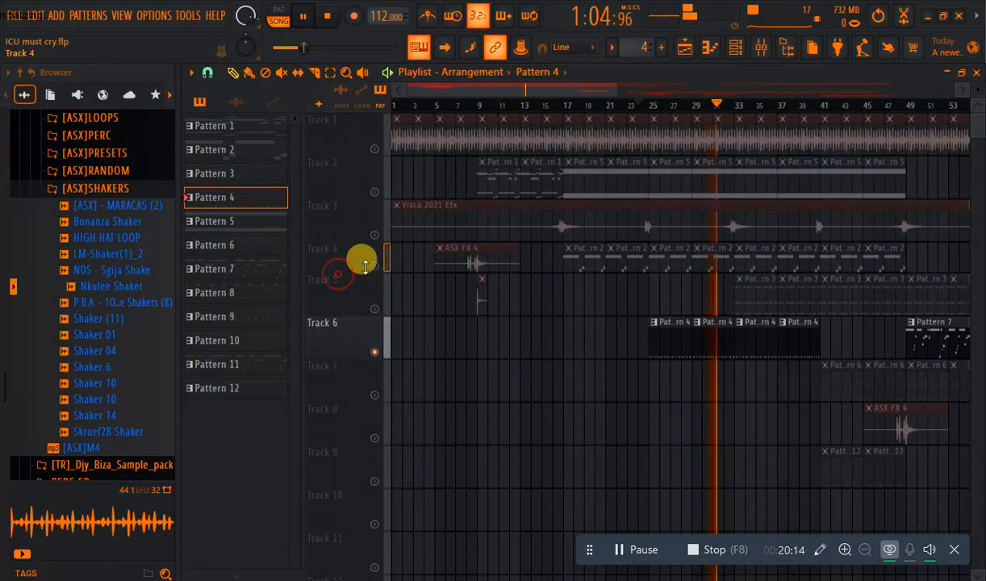
right_click(376, 266)
right_click(377, 265)
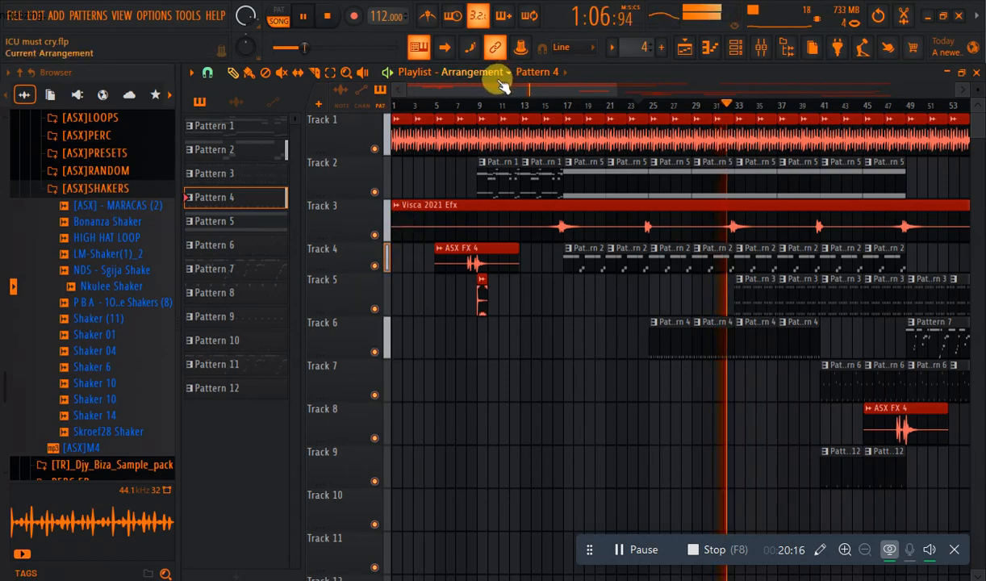
Solo Track 5 and make Pattern 3 the active pattern from its first clip in the playlist.
left_click_drag(502, 89, 521, 95)
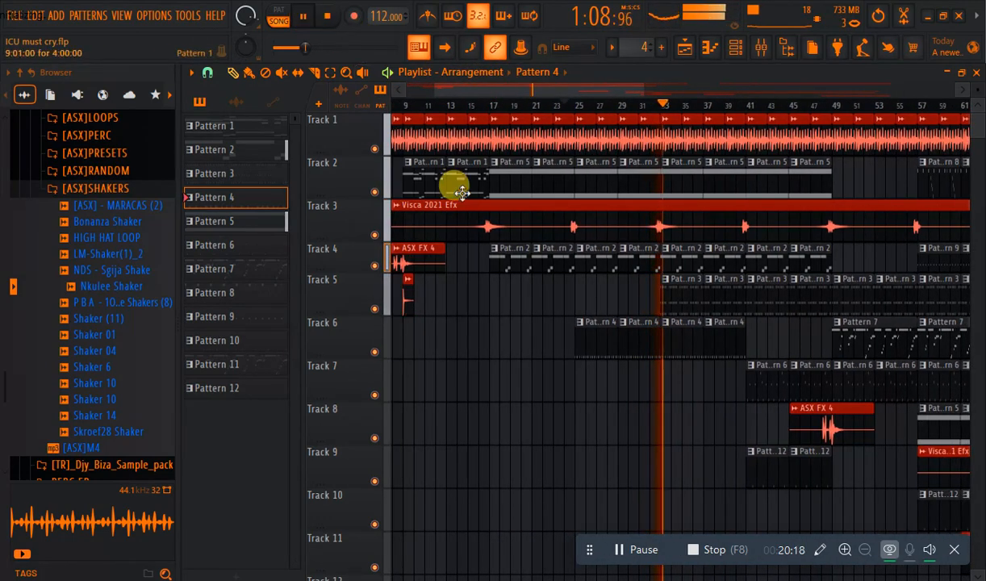
right_click(375, 309)
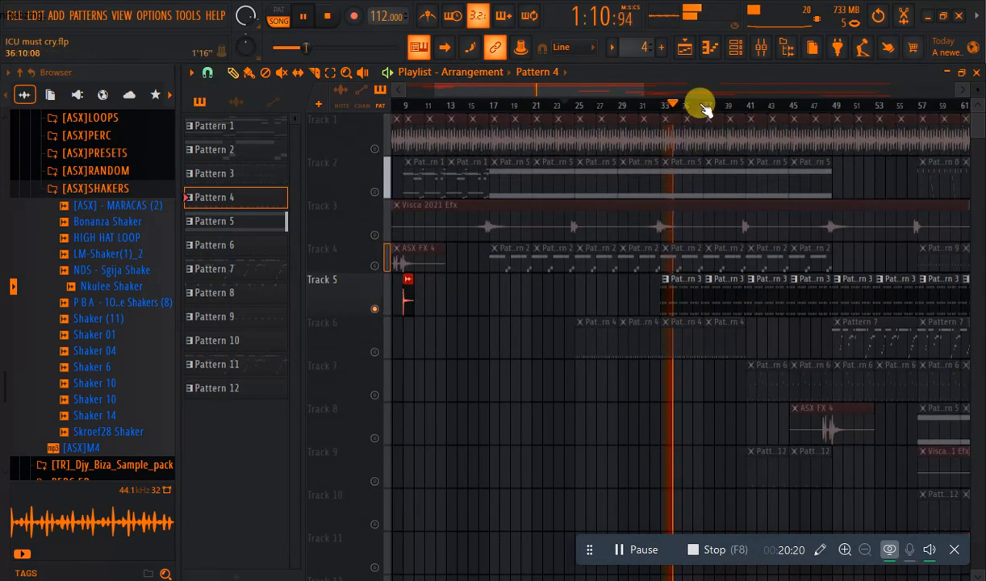
left_click(737, 51)
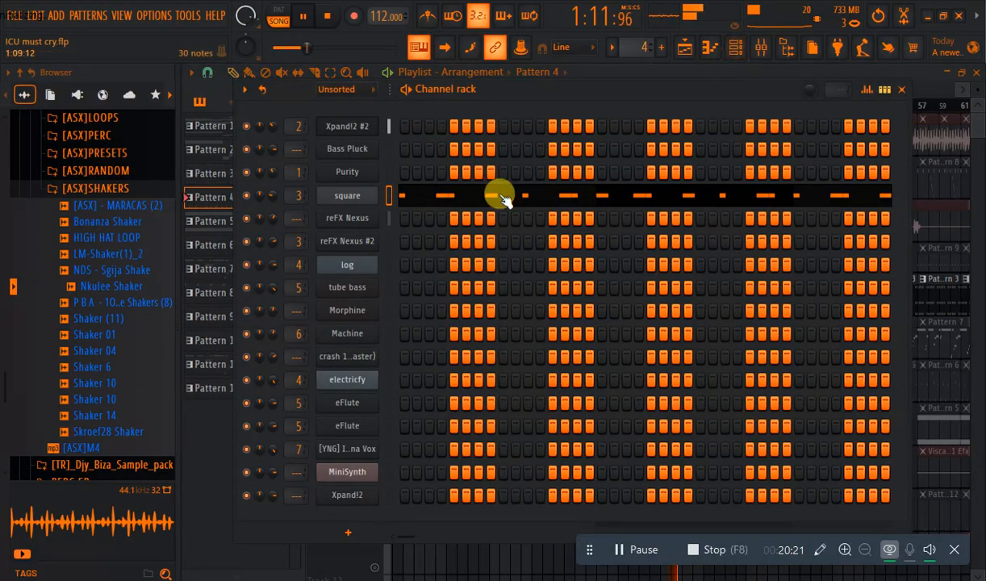
left_click(686, 48)
left_click(688, 301)
left_click(733, 49)
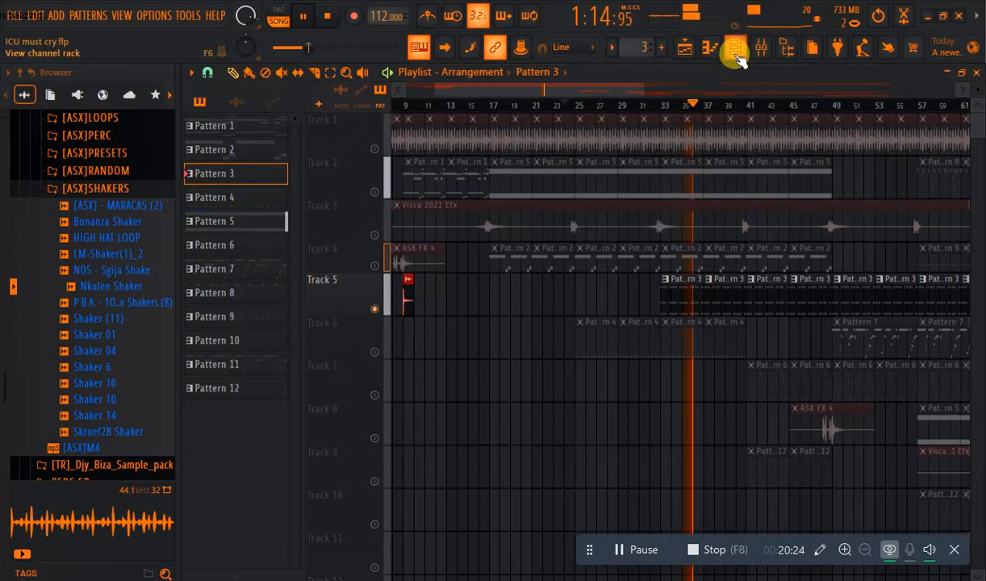
Play the song from about bar 32 with Tracks 6 and 2 unmuted alongside Track 5, and pause it.
left_click(327, 16)
left_click(198, 479)
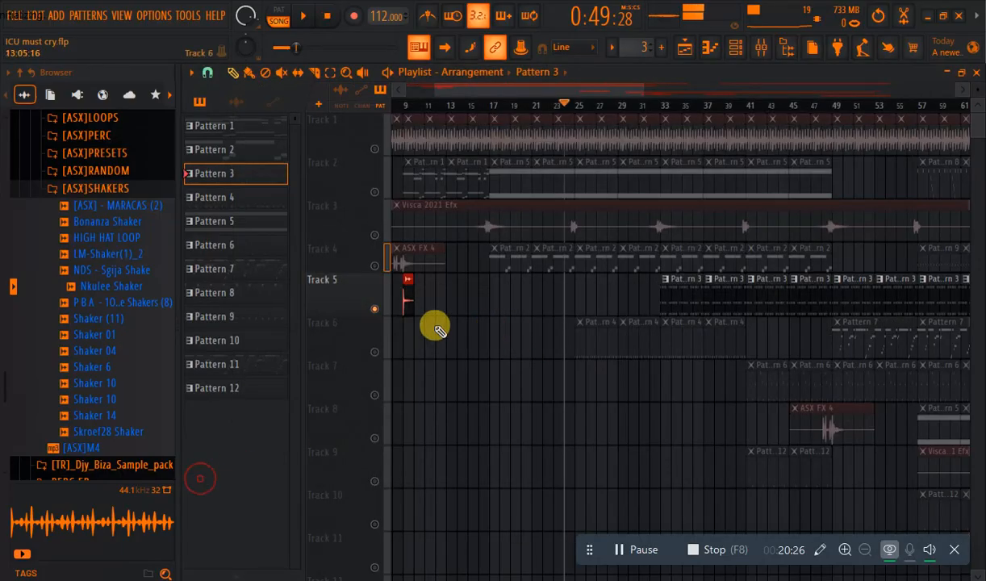
left_click(654, 109)
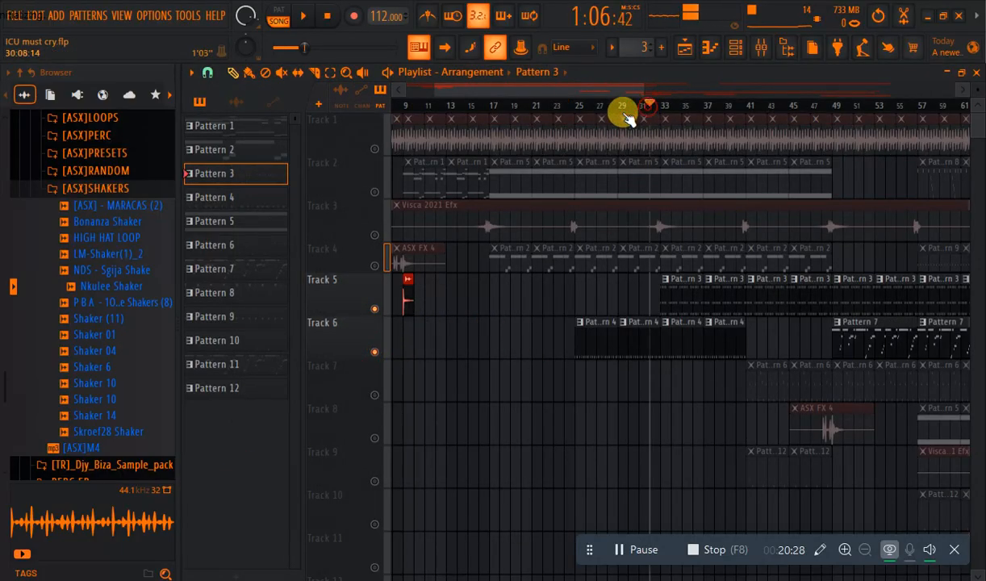
left_click(303, 16)
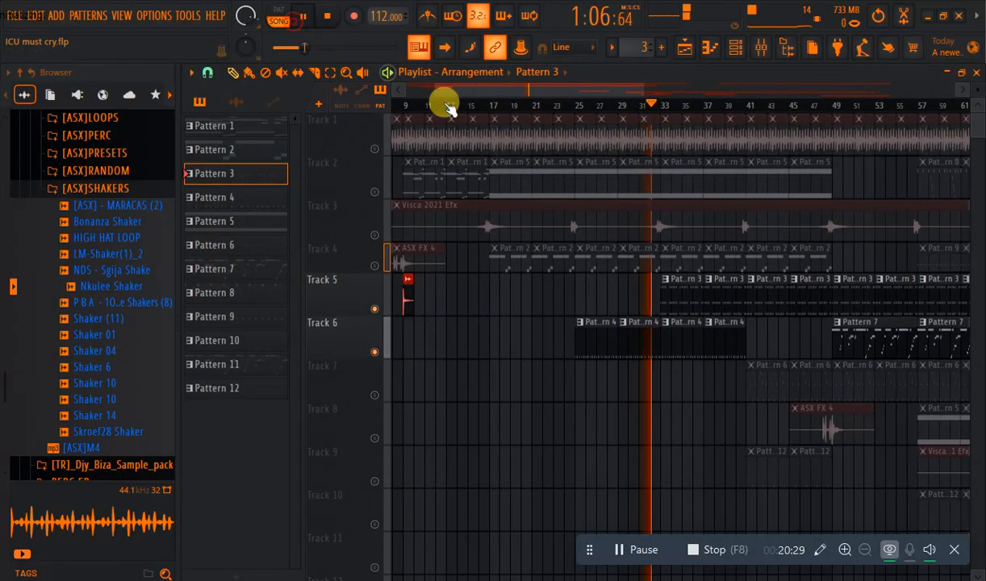
left_click(374, 191)
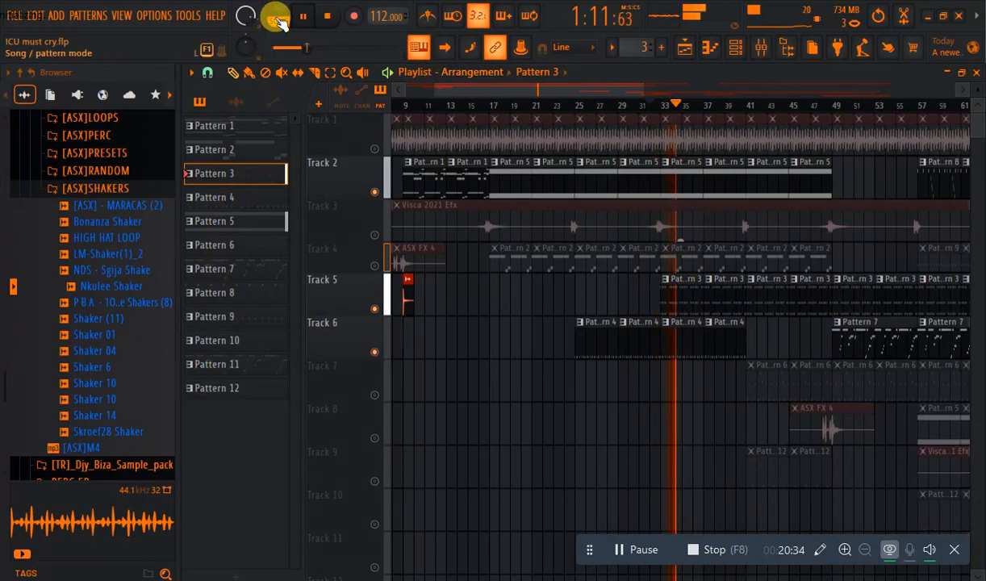
left_click(305, 16)
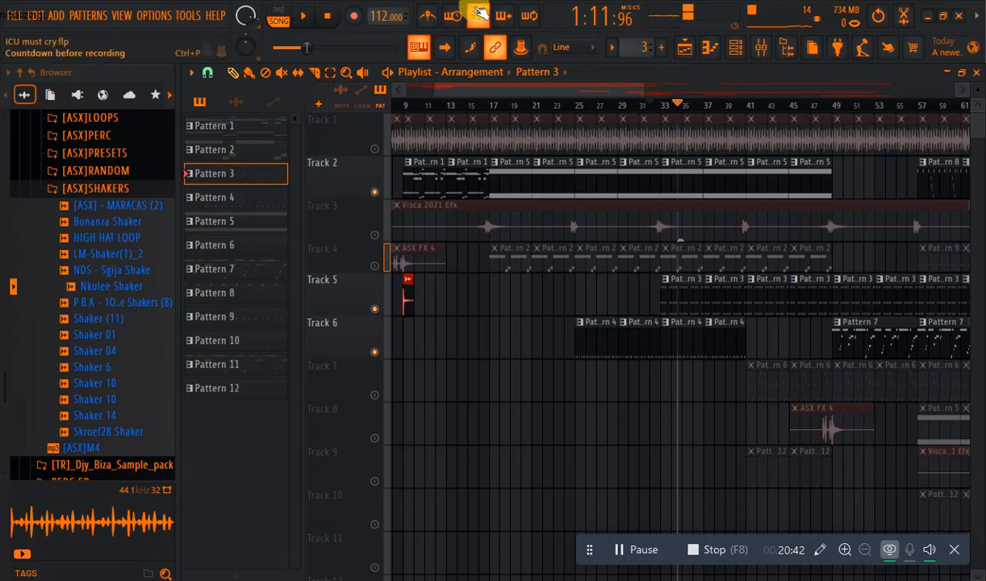
Open Pattern 3's reFX Nexus notes in the piano roll and select the row of C6 notes to point it out.
left_click(735, 56)
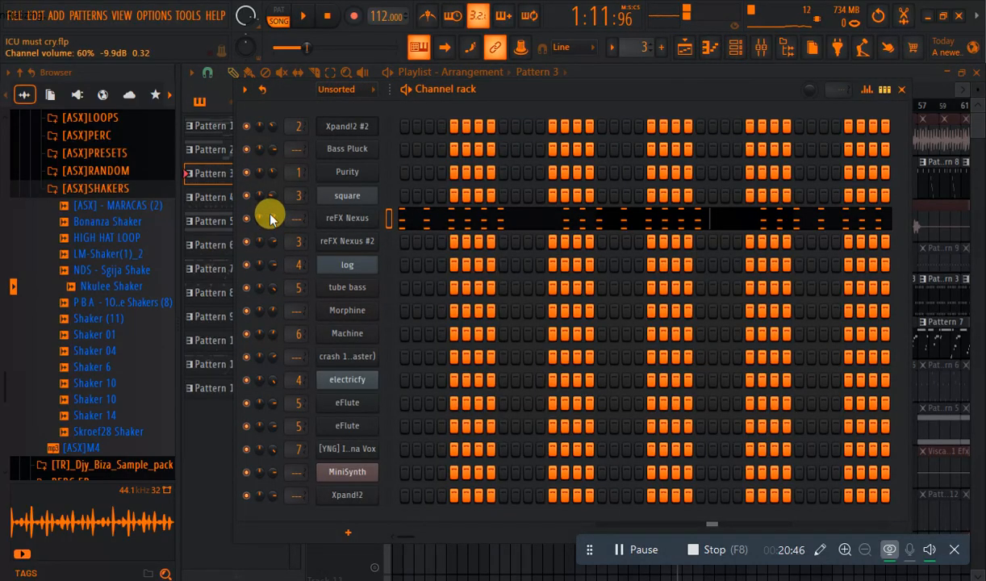
left_click(494, 220)
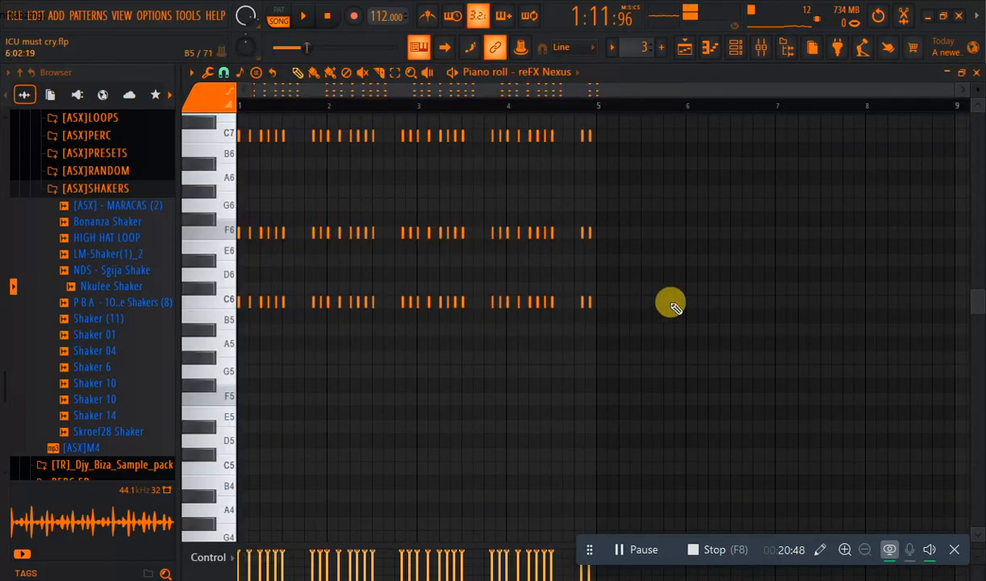
left_click(396, 73)
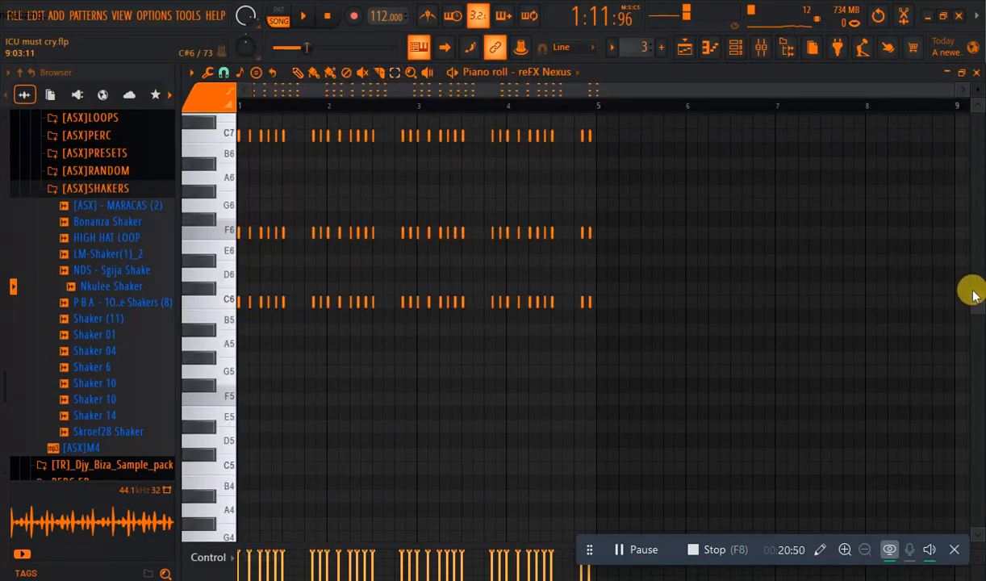
scroll(971, 294, "up", 2)
left_click_drag(720, 317, 79, 389)
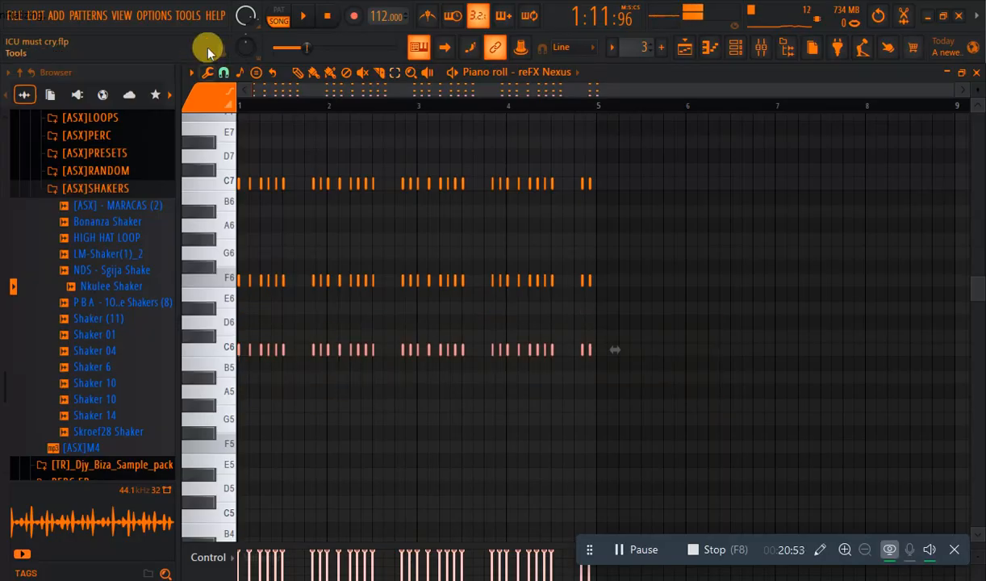
left_click(299, 73)
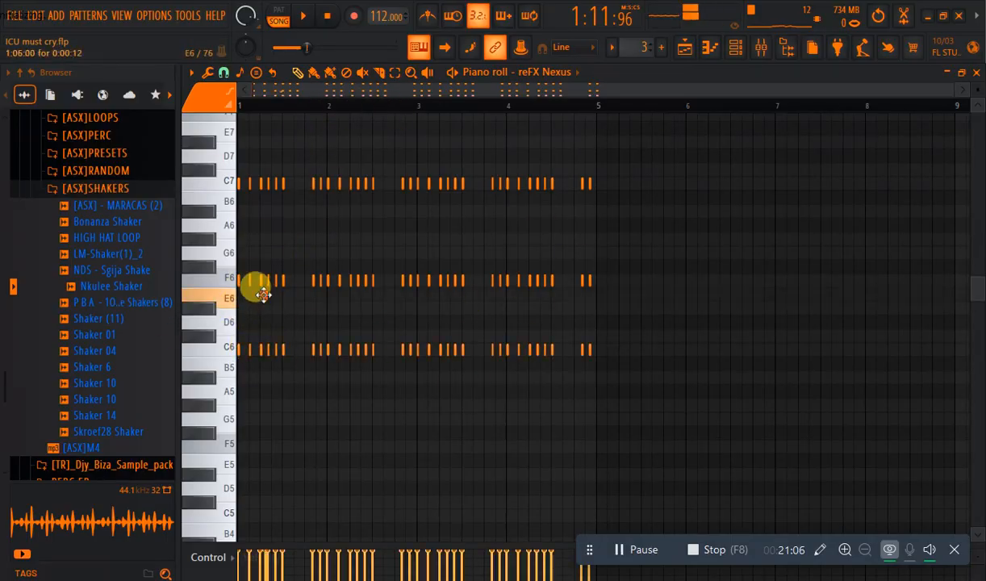
Point out the reFX Nexus chord by selecting all notes and its C6, C7 and F6 rows in turn.
left_click(234, 299)
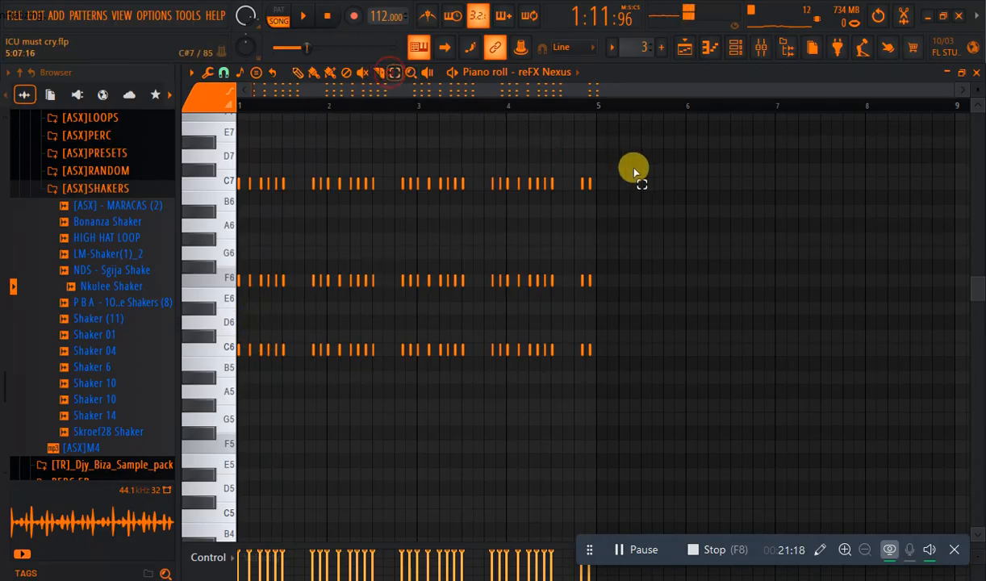
left_click_drag(623, 140, 8, 468)
left_click_drag(620, 306, 4, 424)
left_click_drag(662, 166, 58, 214)
left_click_drag(670, 341, 38, 346)
left_click_drag(709, 254, 98, 292)
left_click(208, 285, "ctrl")
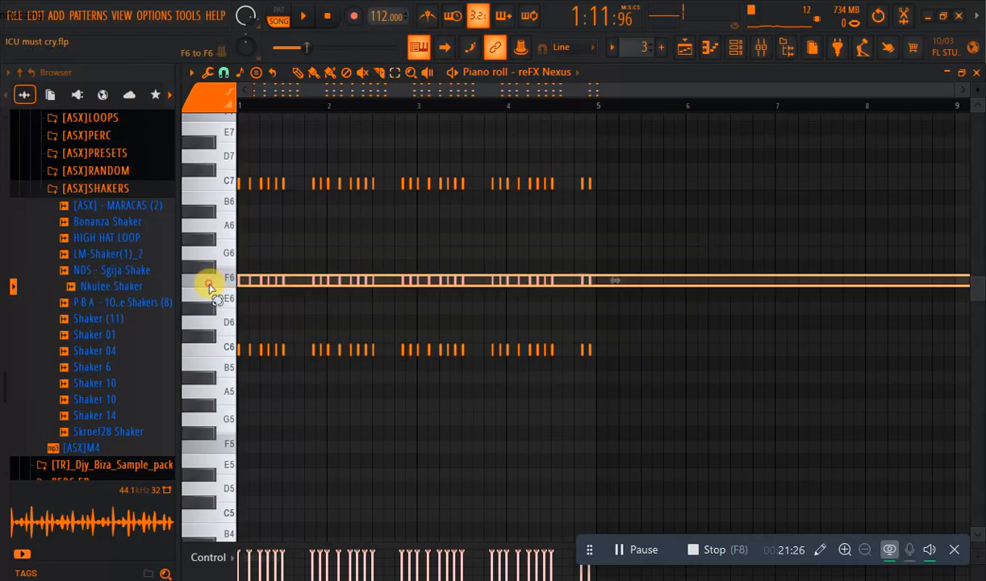
Play the song while following the reFX Nexus notes, return to the playlist and stop playback.
left_click(306, 17)
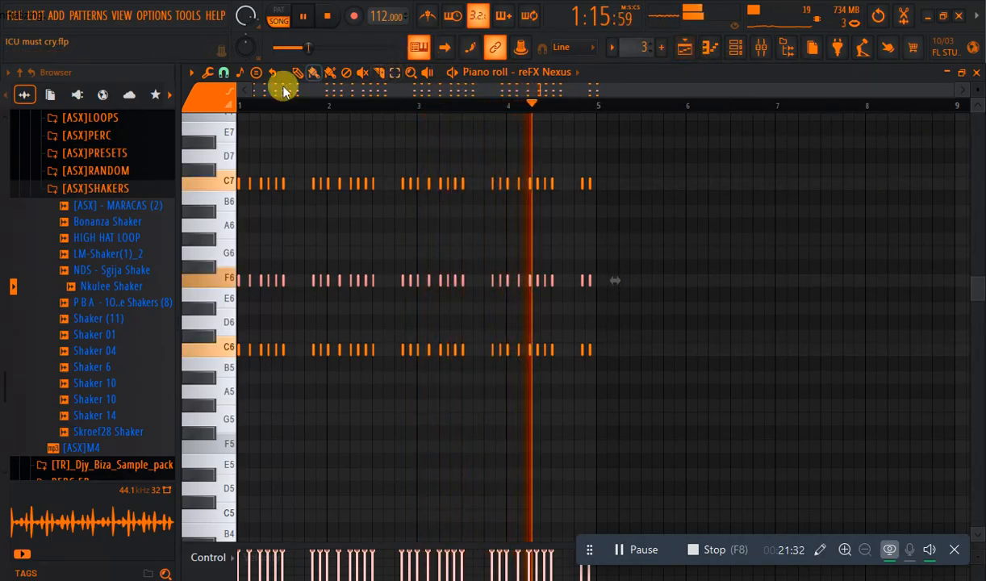
left_click(685, 47)
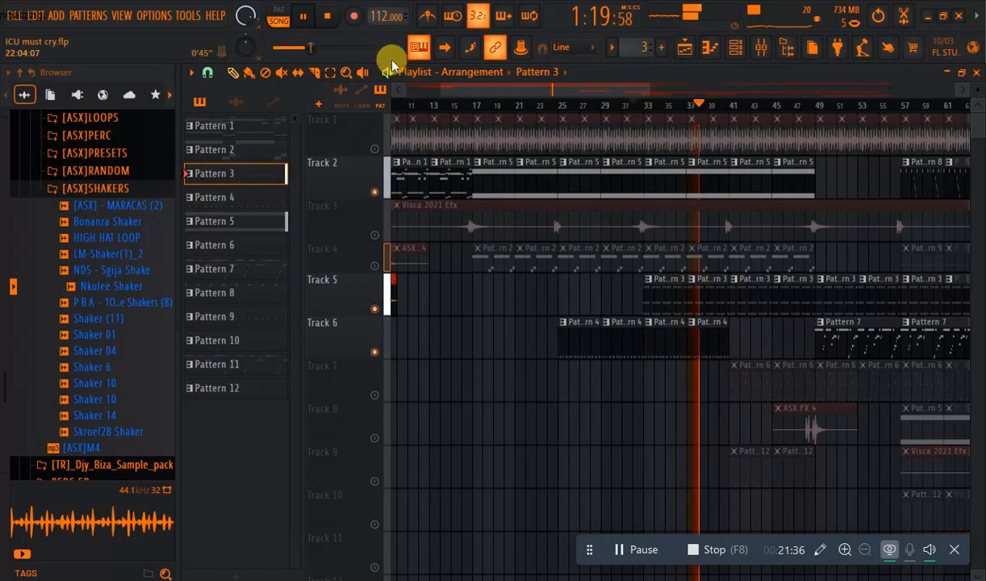
left_click(327, 15)
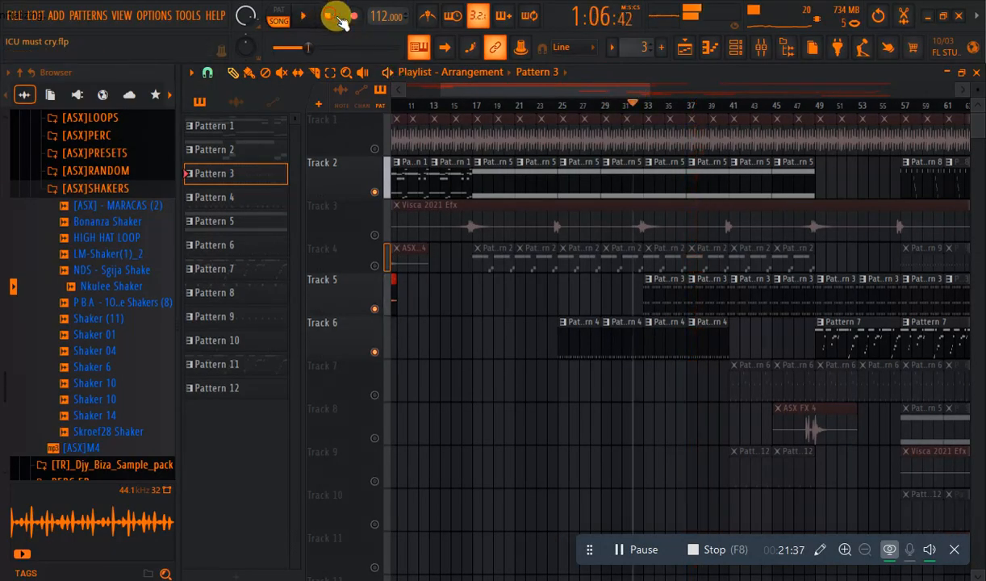
Reopen Pattern 3's reFX Nexus notes, zoom in to the first two bars and set the piano roll snap to 1/3 beat.
double_click(668, 300)
left_click_drag(554, 94, 323, 98)
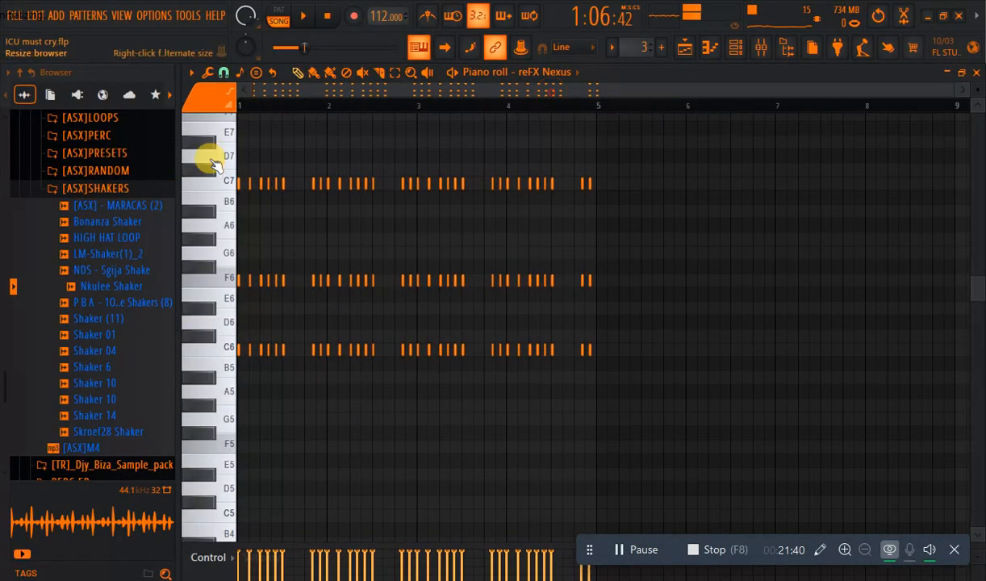
left_click_drag(946, 87, 429, 188)
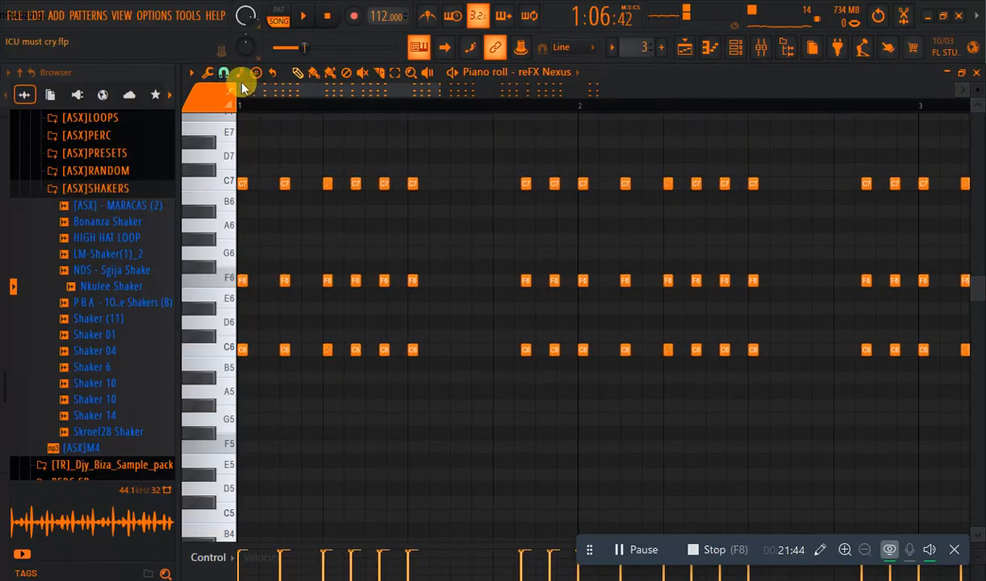
left_click(224, 72)
left_click(239, 265)
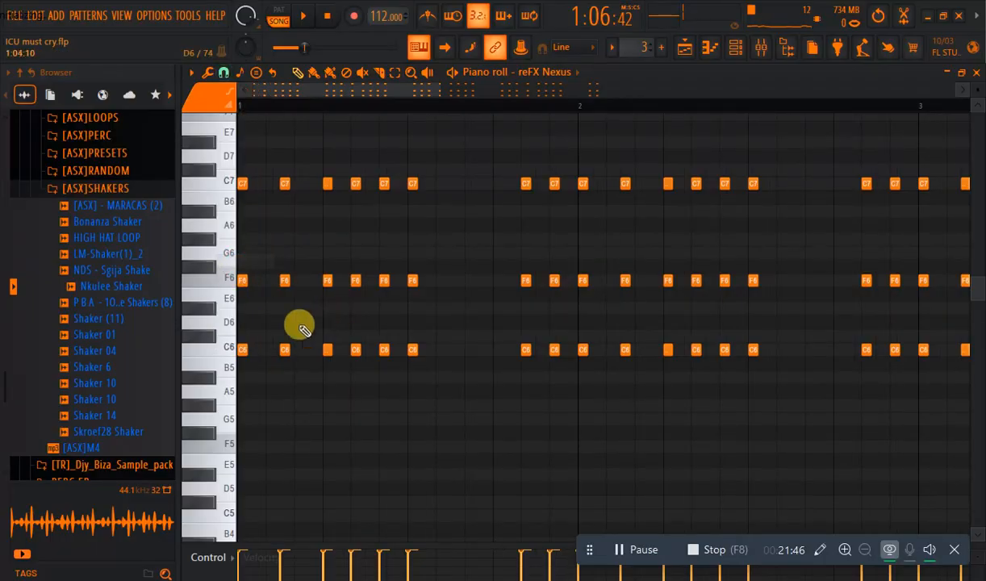
left_click(223, 73)
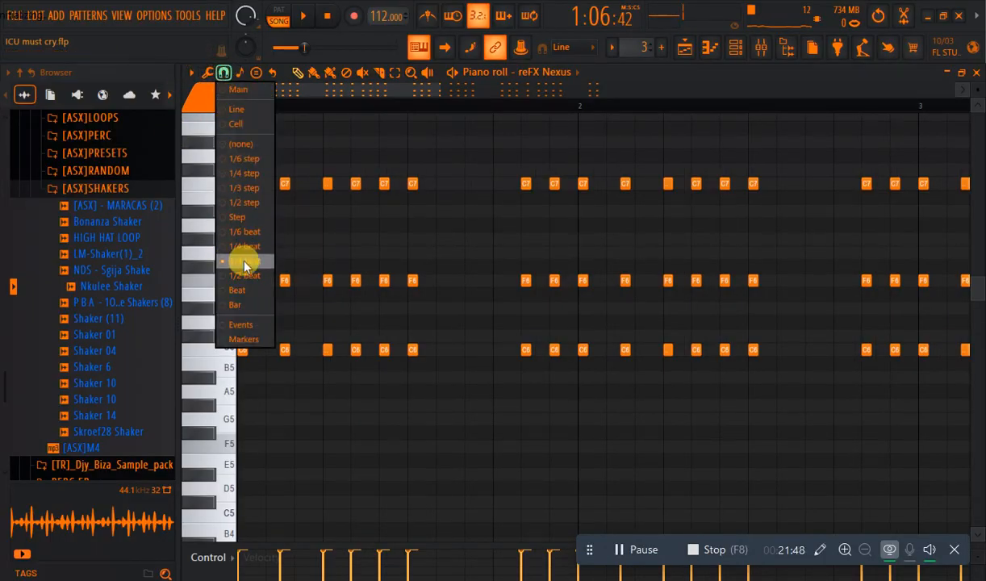
left_click(245, 263)
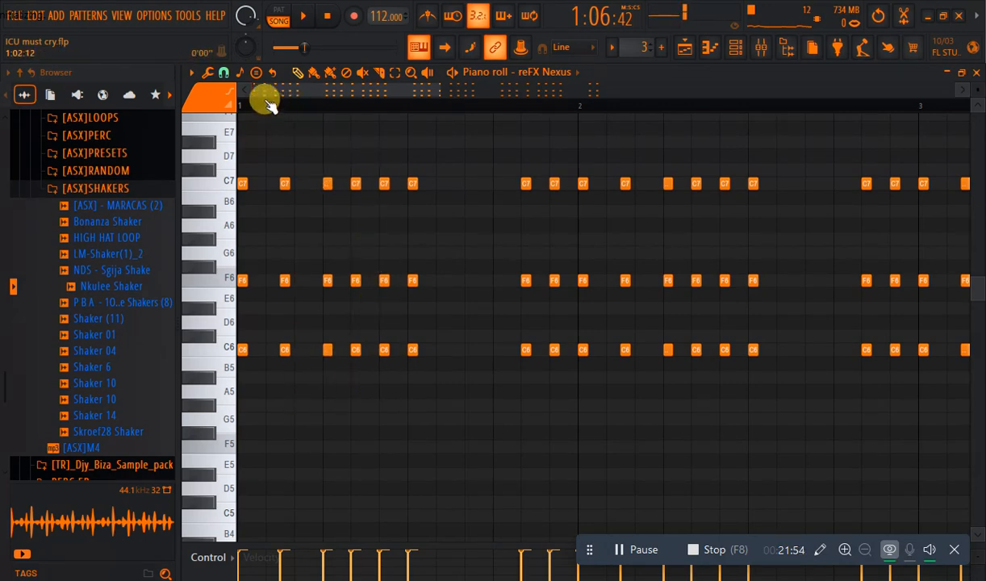
Set the piano roll snap to 1/4 beat.
left_click(224, 74)
left_click(249, 249)
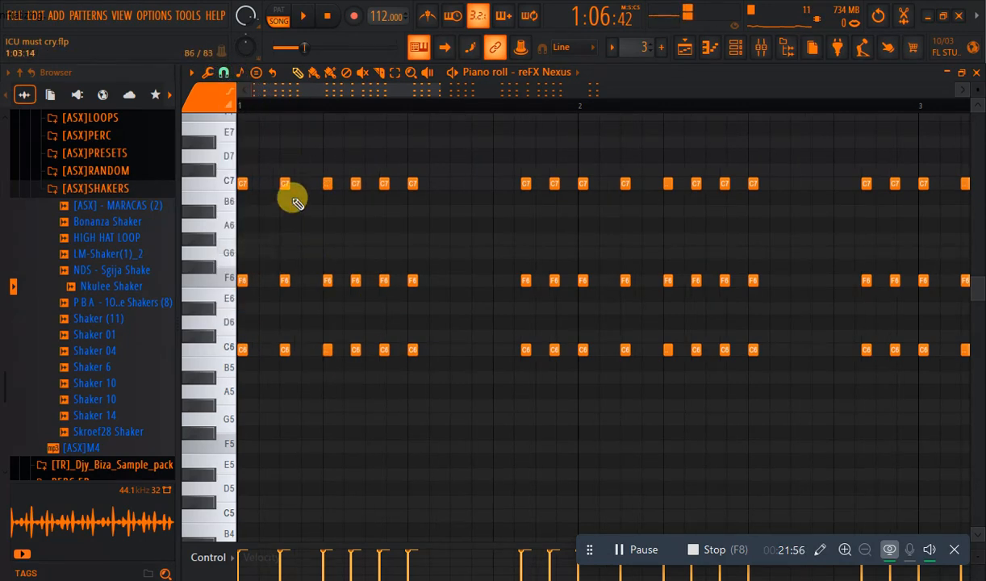
left_click(226, 72)
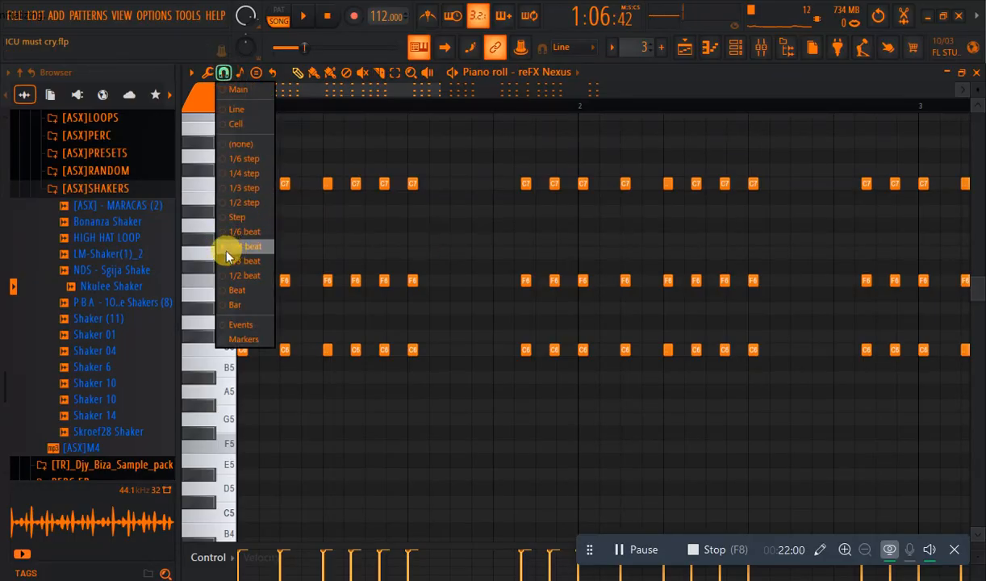
left_click(247, 255)
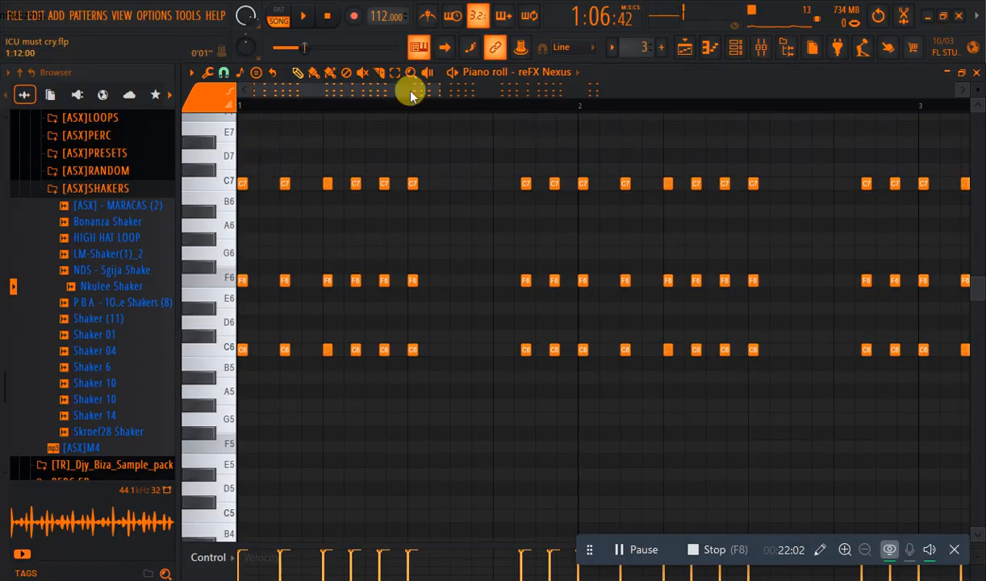
Return to the playlist and unmute every track by soloing and unsoloing Track 4.
left_click(684, 47)
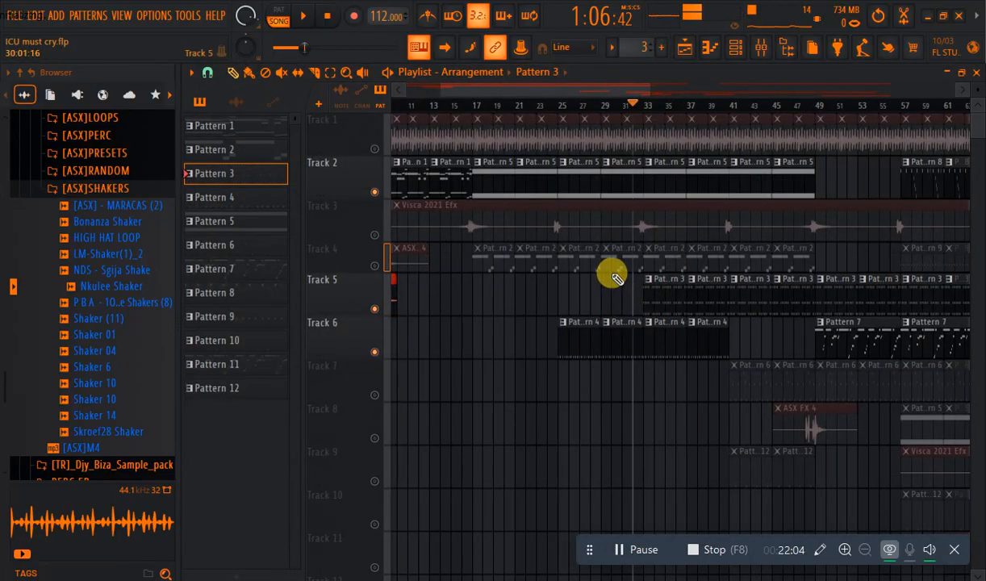
right_click(376, 266)
right_click(376, 266)
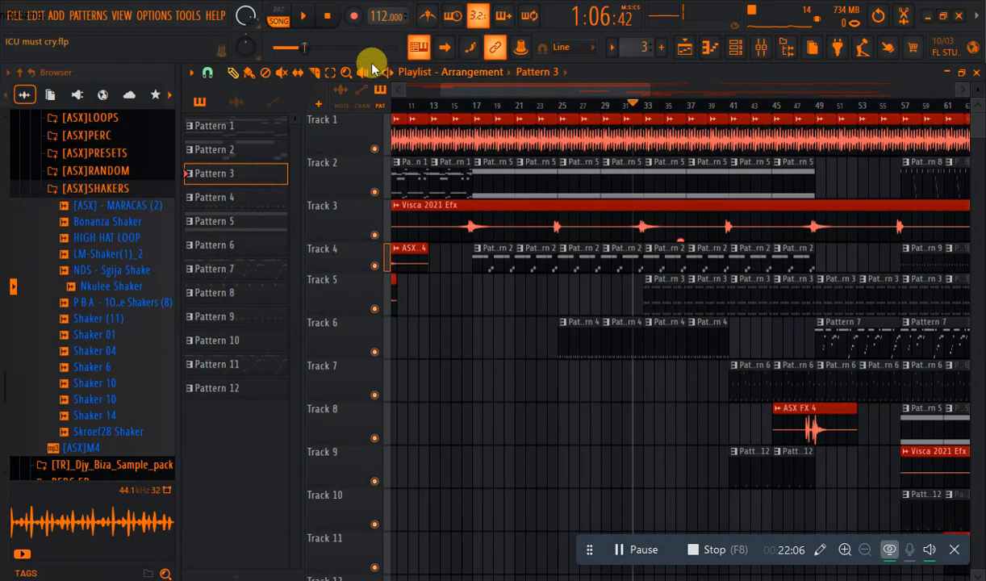
Play the song, move the playhead to around bar 40, select Pattern 6 from Track 7 and resume playback there.
left_click(310, 19)
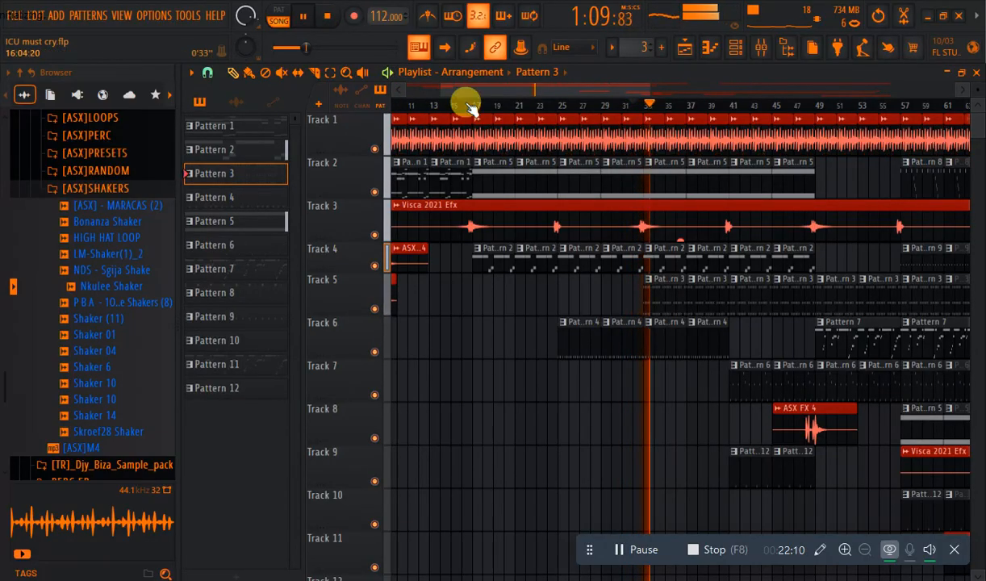
left_click_drag(482, 90, 535, 161)
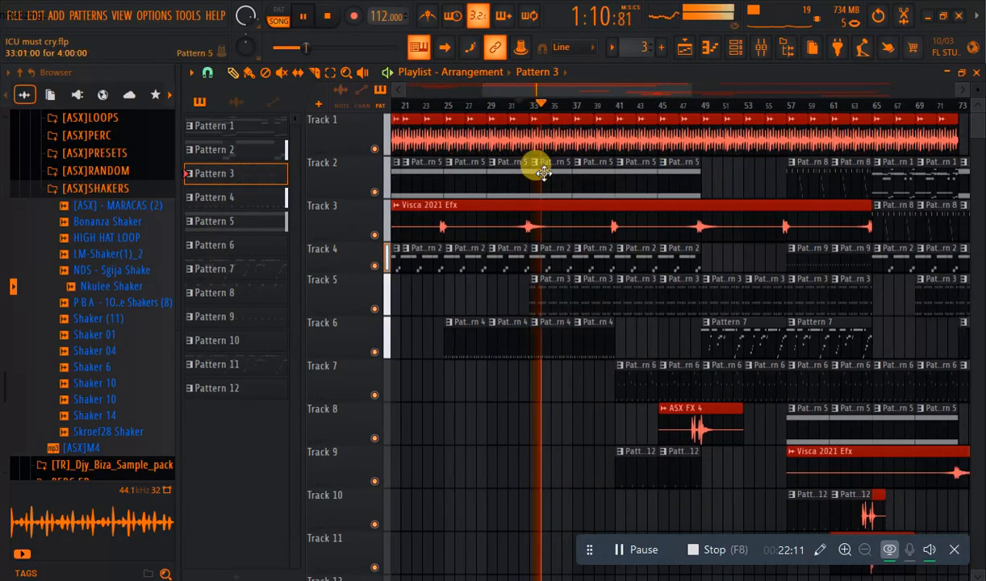
left_click(606, 104)
left_click(303, 16)
left_click(635, 368)
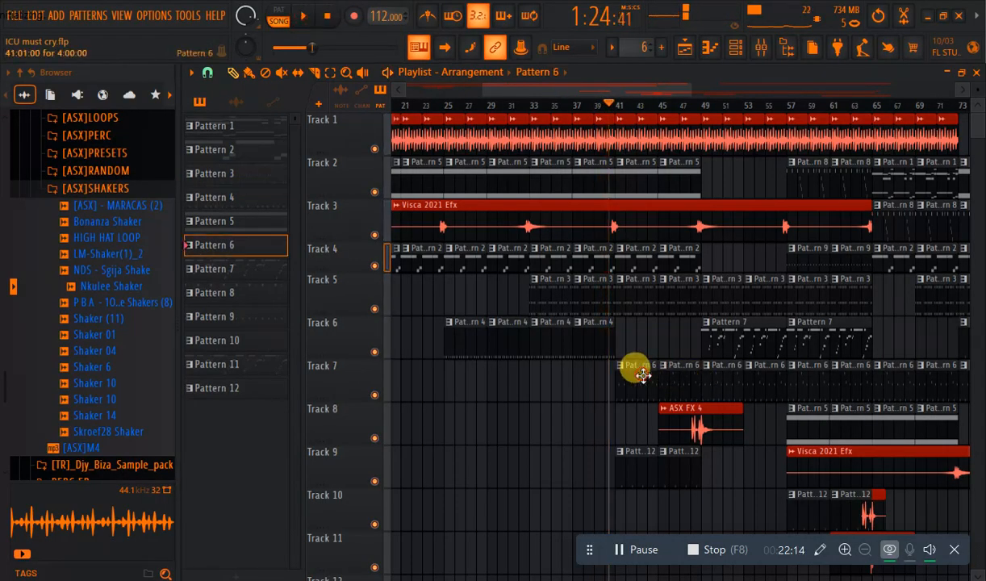
left_click(303, 16)
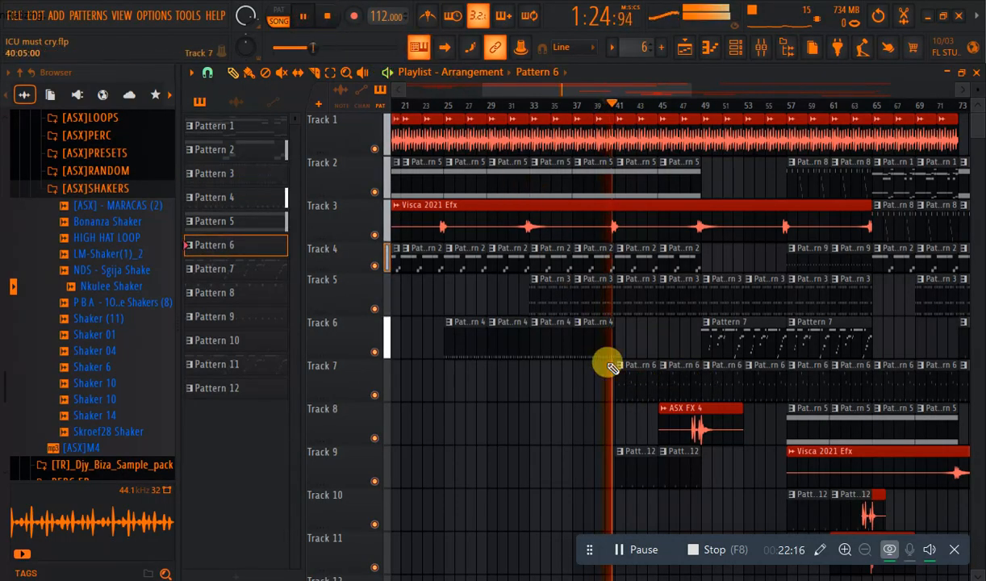
Solo Track 7 during playback, add Tracks 4 and 5 to hear them with it, and pause the song.
right_click(375, 394)
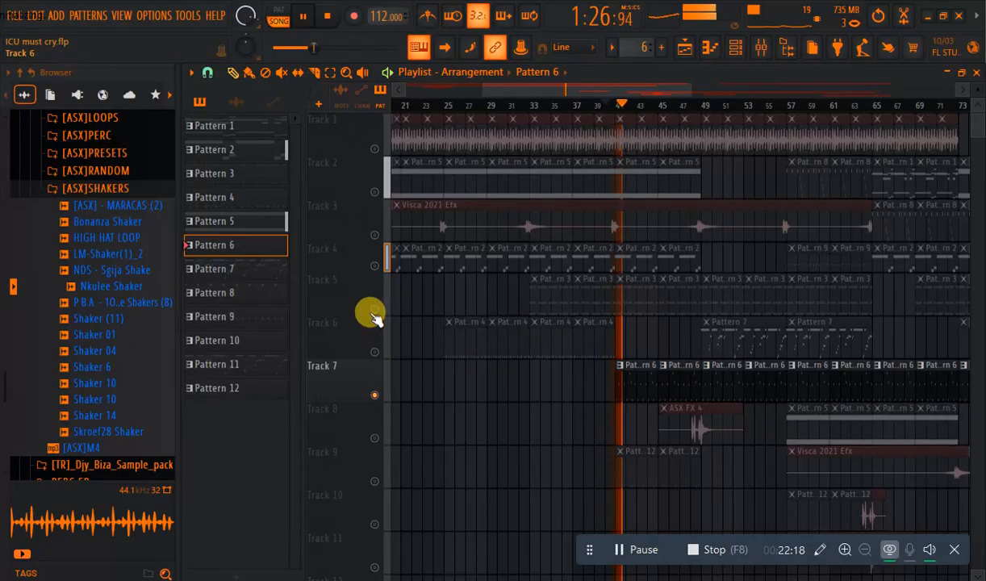
left_click(375, 265)
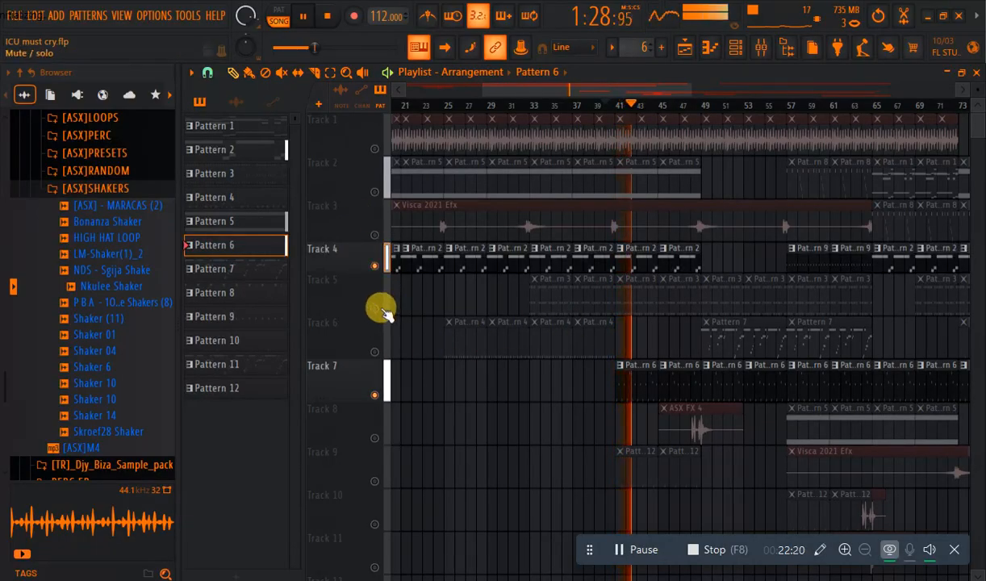
left_click(375, 308)
left_click_drag(600, 90, 631, 90)
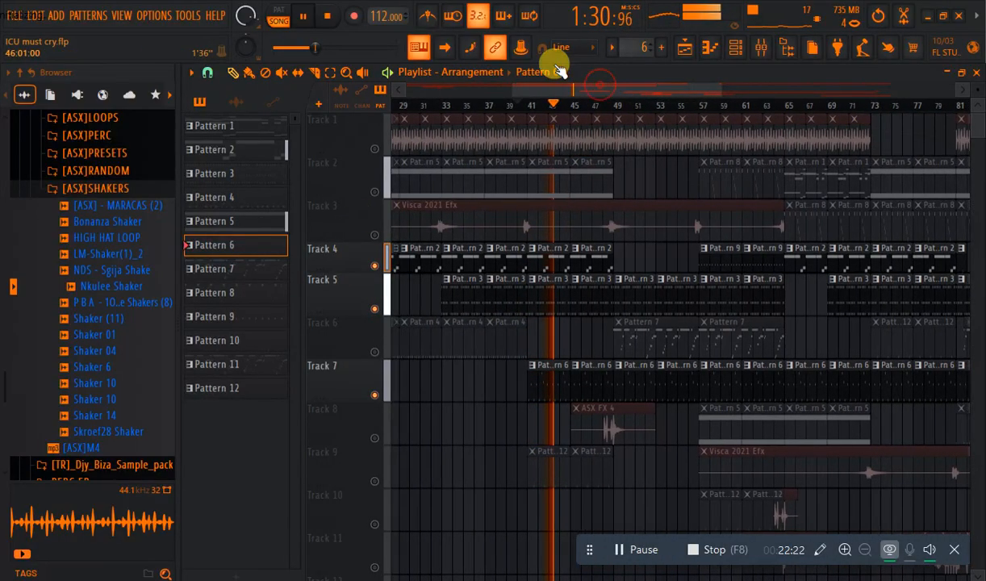
left_click(319, 18)
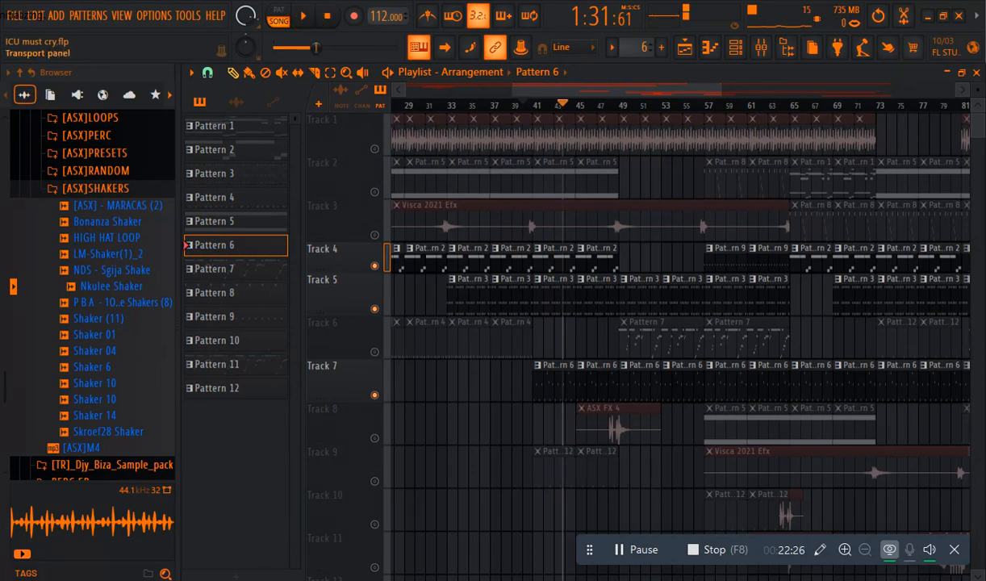
Select Pattern 4, unmute Track 6, and briefly play the song from around bar 40.
left_click(515, 343)
left_click(375, 352)
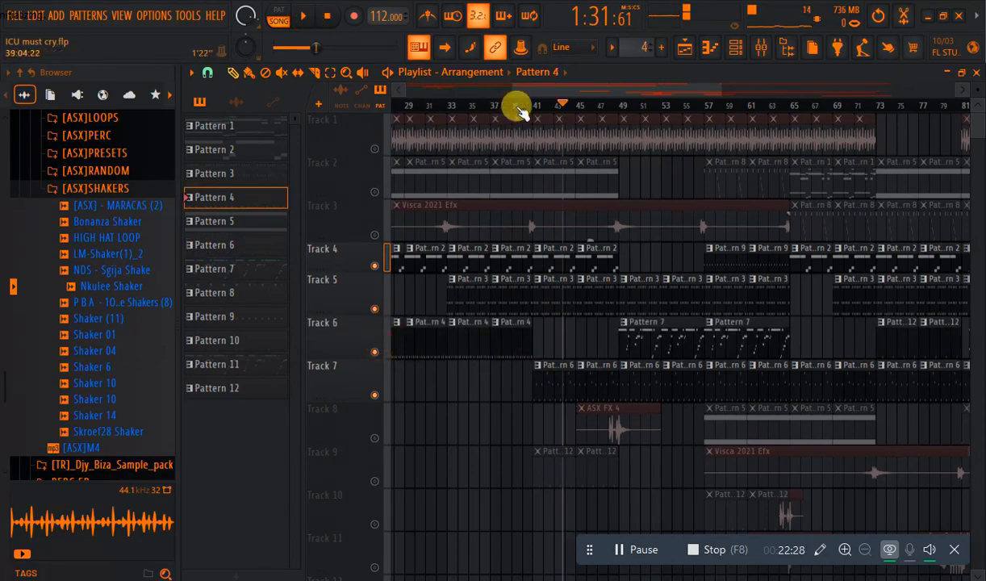
left_click(521, 111)
left_click(302, 16)
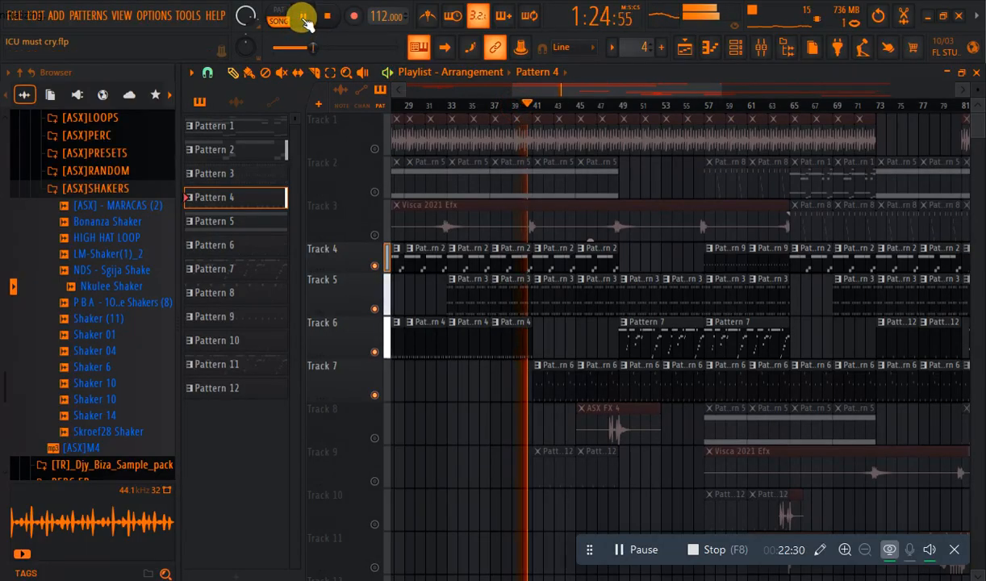
left_click(304, 18)
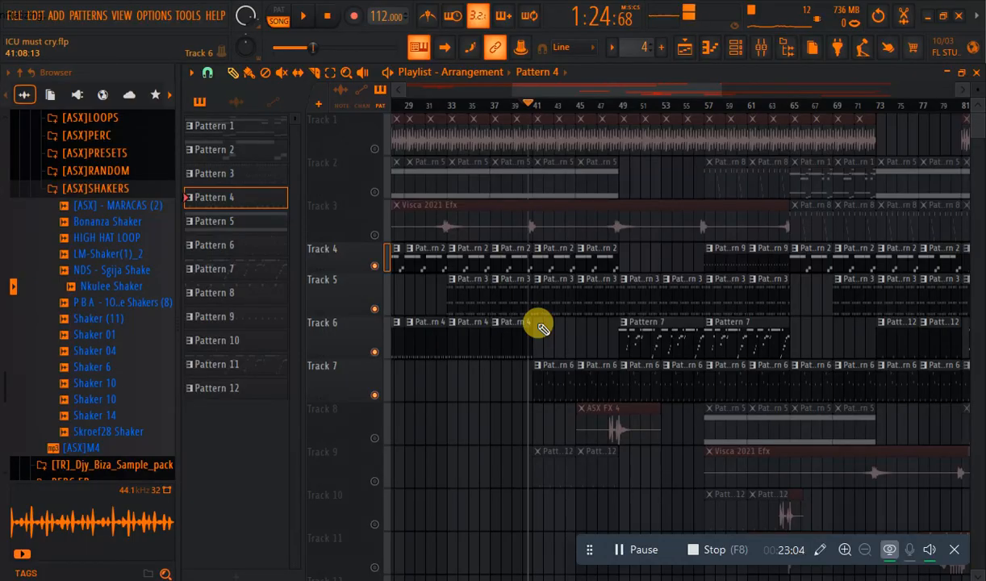
Solo Track 9 to hear its Pattern 12 clips in playback, restore all tracks and pause the song.
right_click(375, 480)
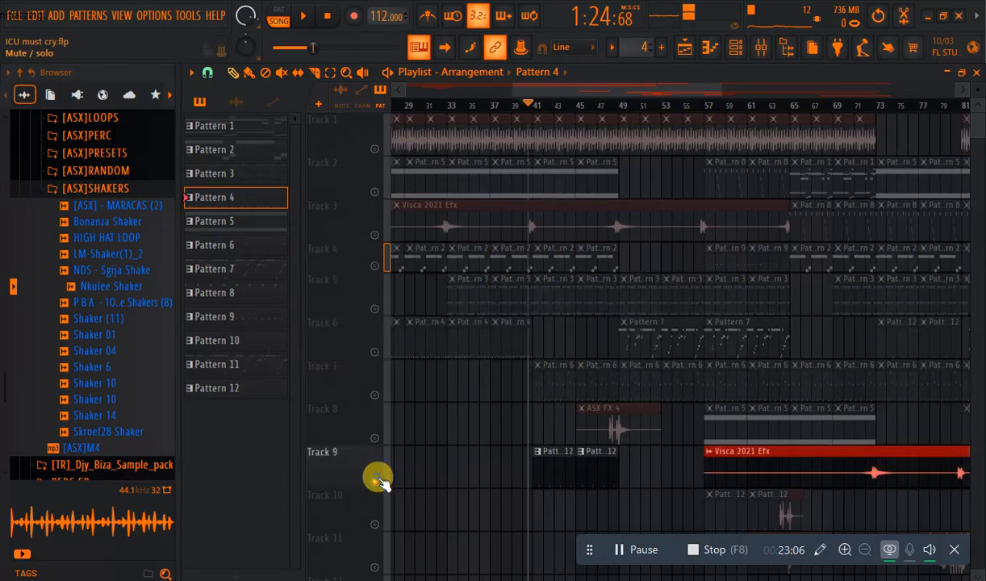
right_click(375, 481)
right_click(376, 481)
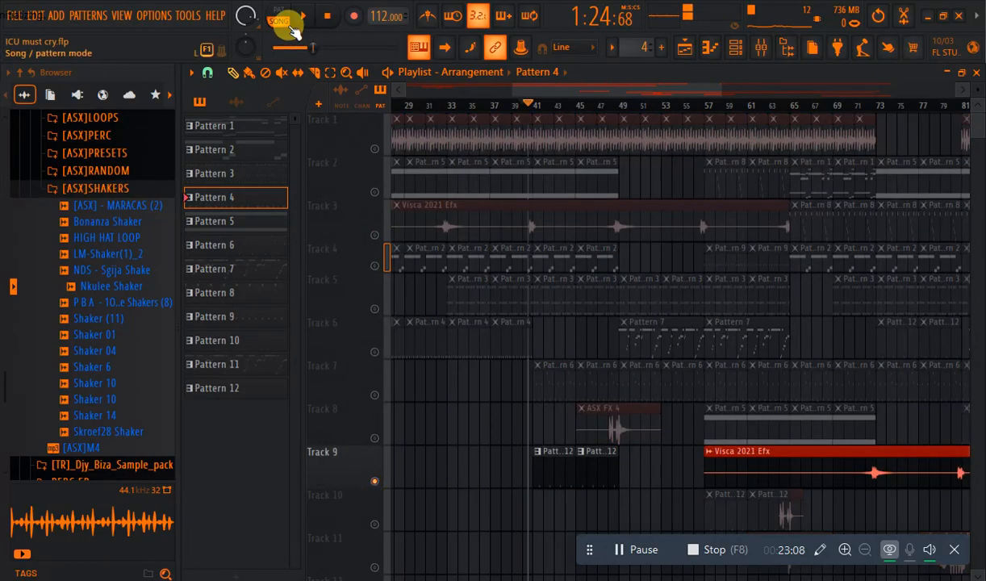
left_click(303, 17)
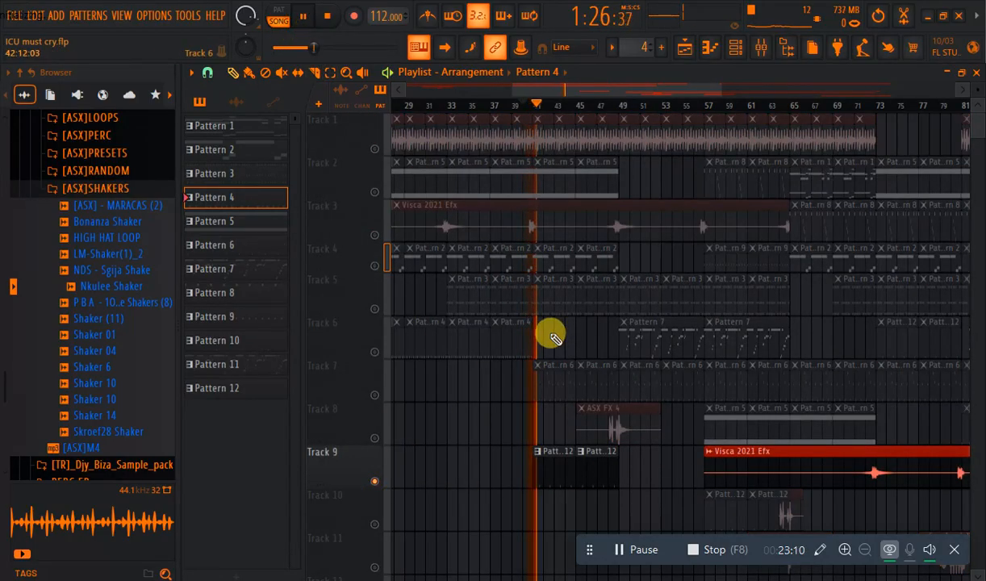
right_click(373, 482)
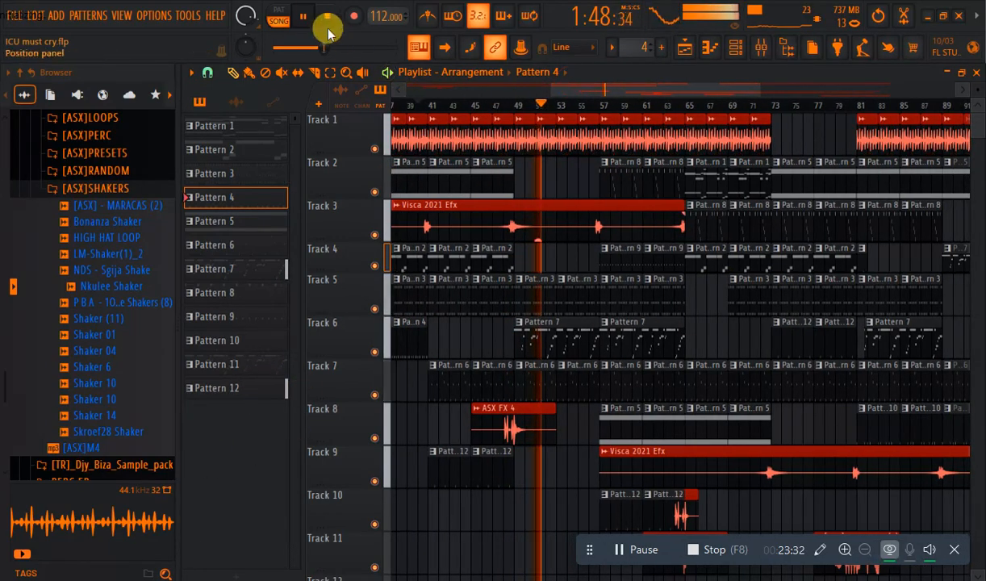
left_click(304, 17)
Select Pattern 8, put the playhead at bar 57, solo Track 2 and start playback.
left_click(602, 164)
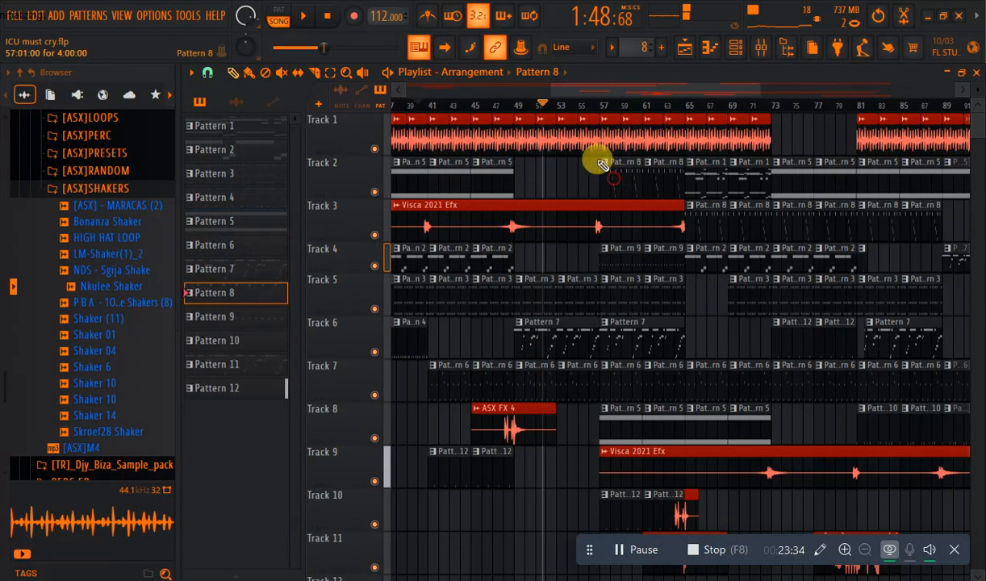
left_click(602, 102)
right_click(374, 191)
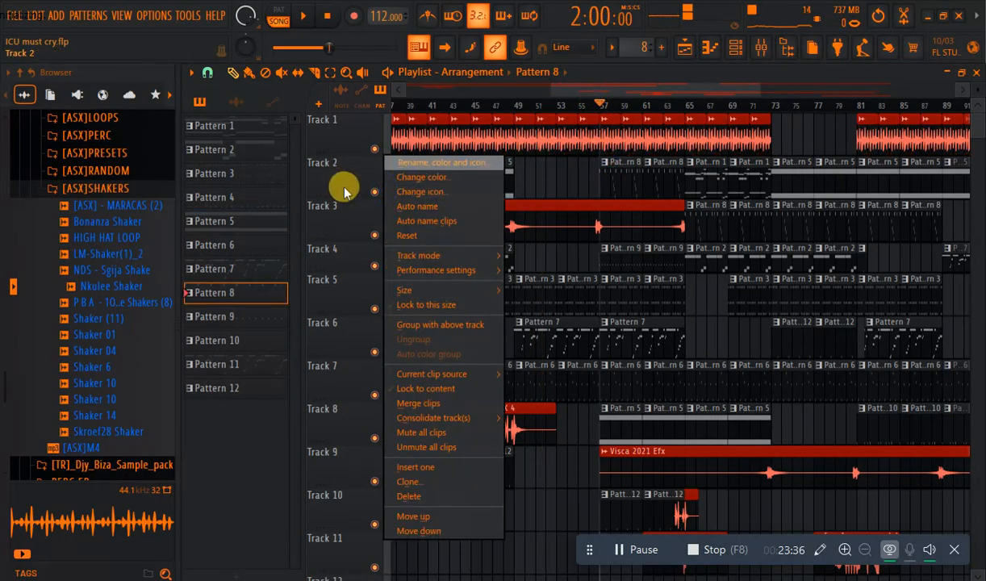
left_click(339, 181)
right_click(358, 191)
left_click(325, 184)
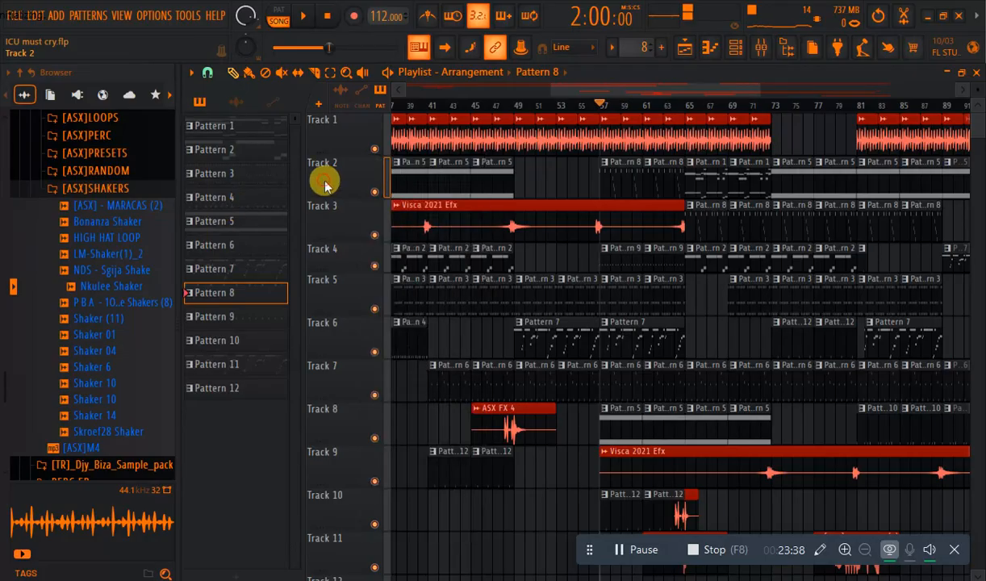
right_click(375, 192)
left_click(303, 16)
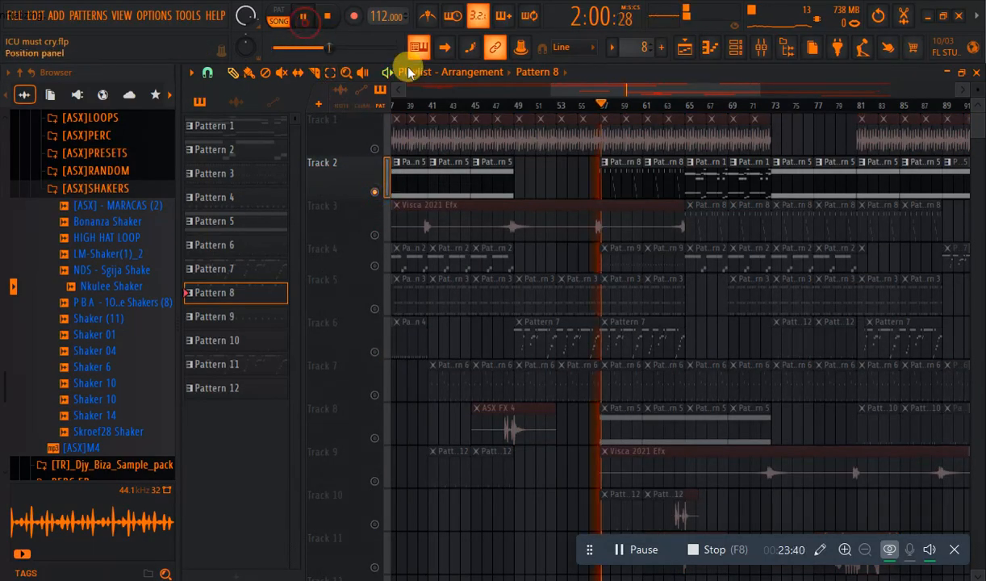
Unmute Tracks 4 through 9 one by one during playback and pause the song.
left_click(374, 265)
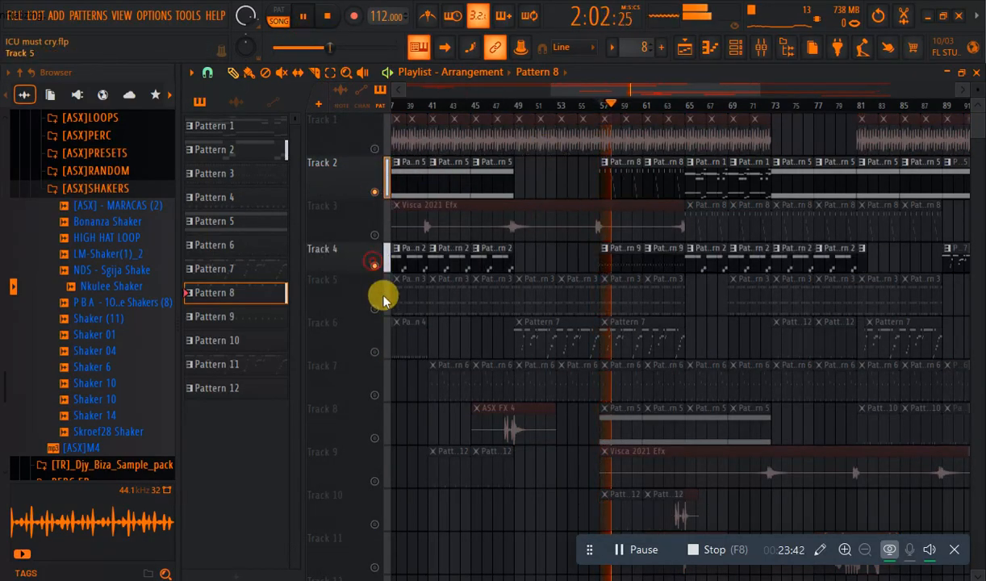
left_click(374, 308)
left_click(375, 352)
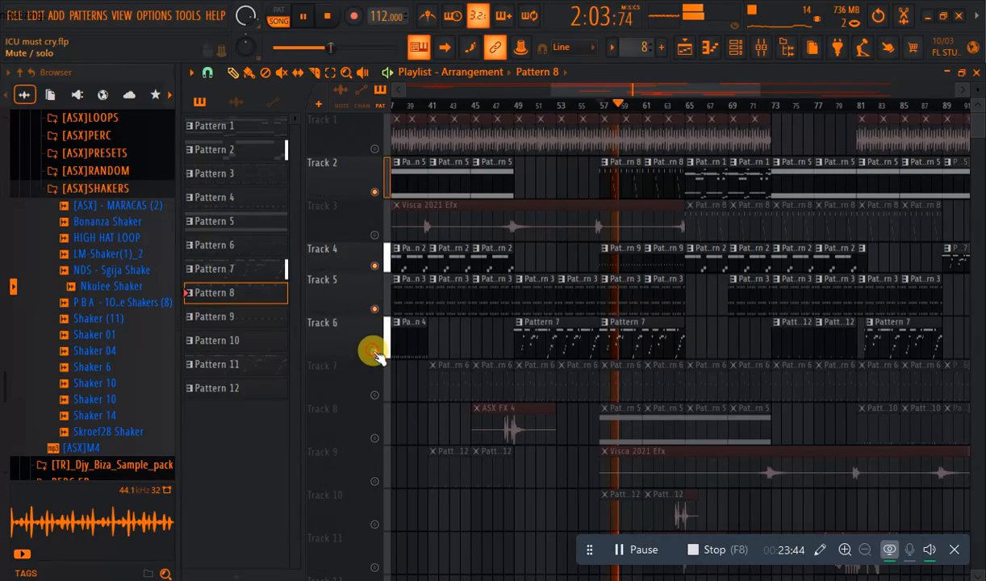
left_click(374, 395)
left_click(375, 438)
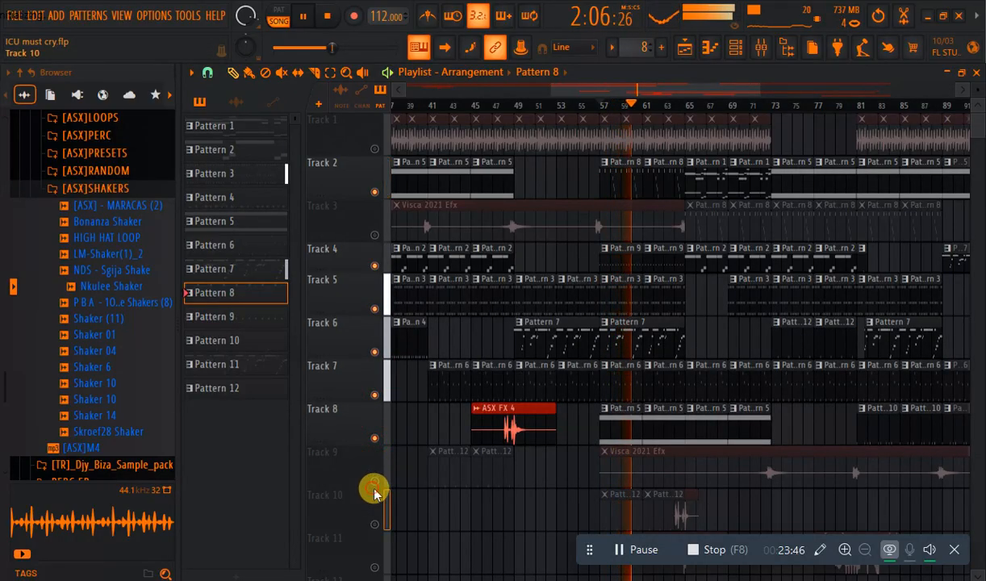
left_click(374, 482)
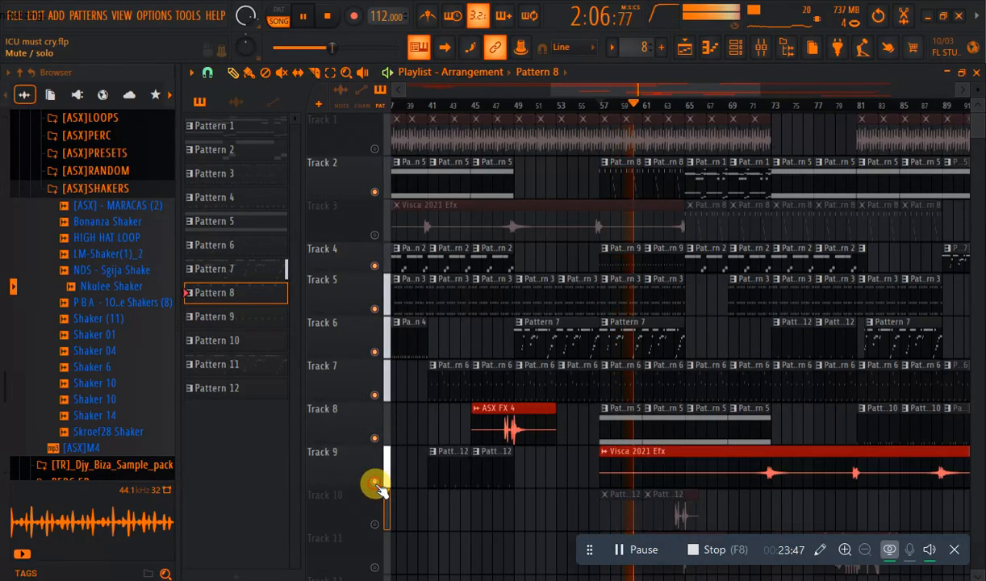
left_click(302, 15)
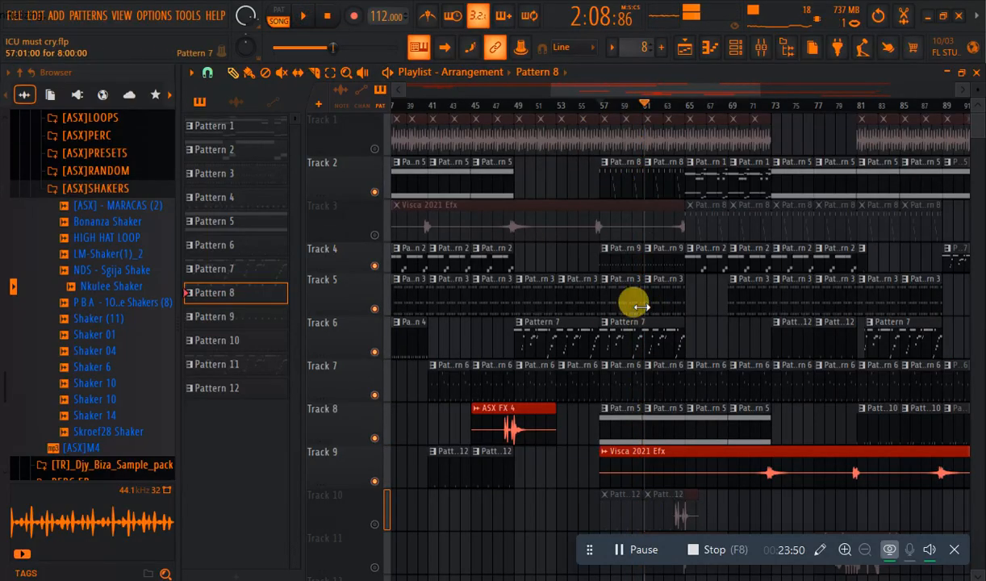
Check Pattern 8 in the channel rack, open its Purity notes in the piano roll and examine the whole melody.
left_click(736, 48)
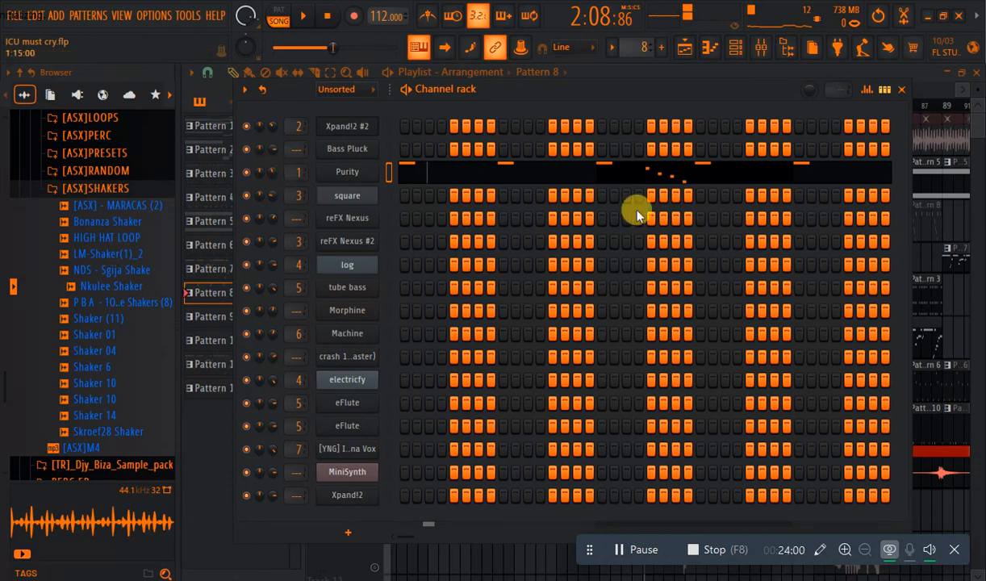
left_click(685, 47)
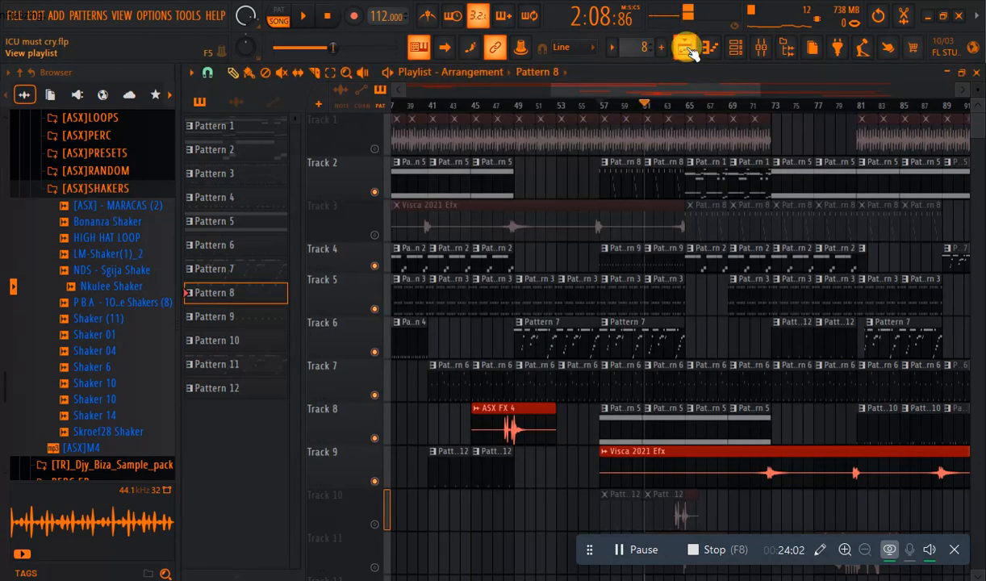
double_click(666, 180)
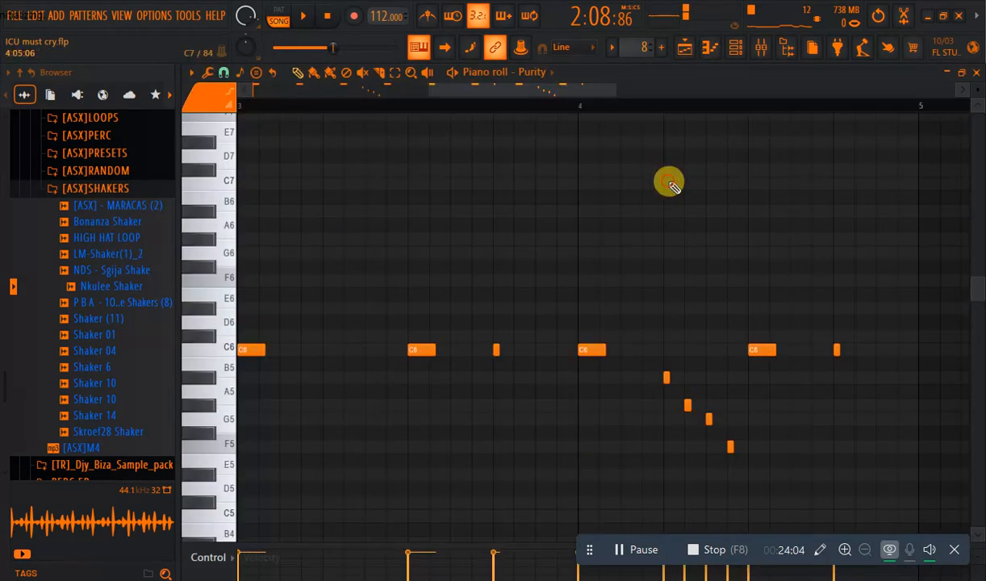
left_click_drag(427, 90, 48, 137)
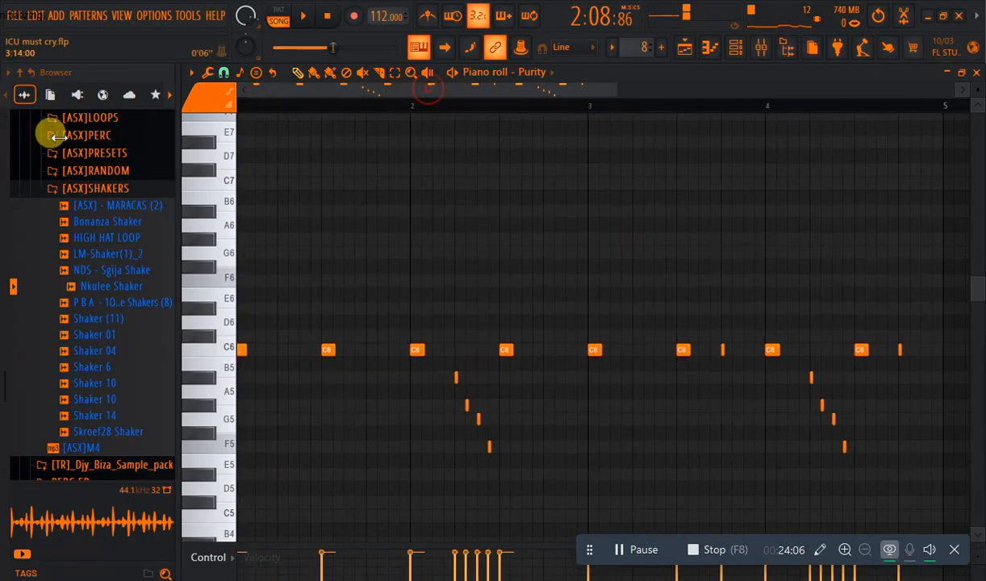
left_click_drag(615, 89, 976, 238)
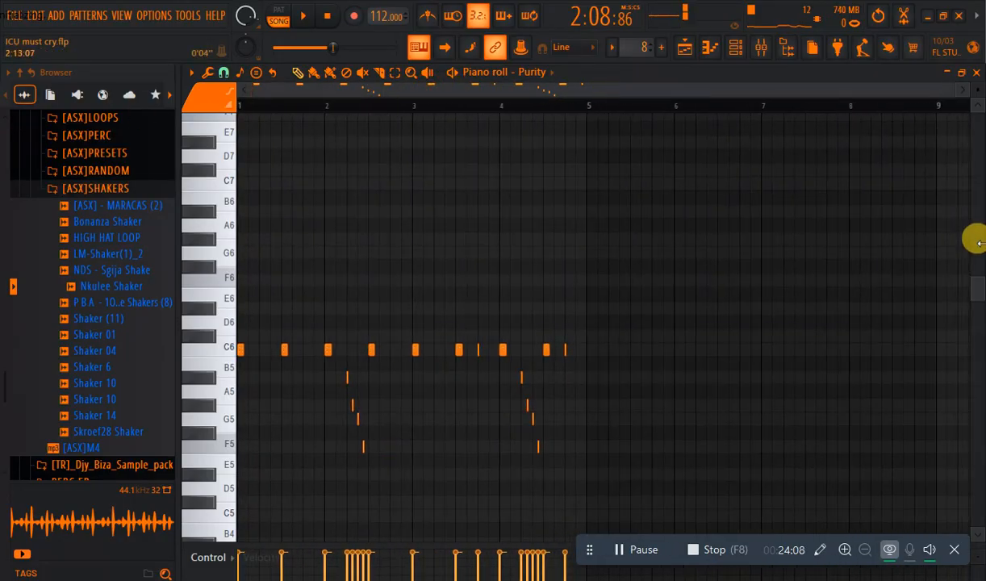
left_click(225, 378)
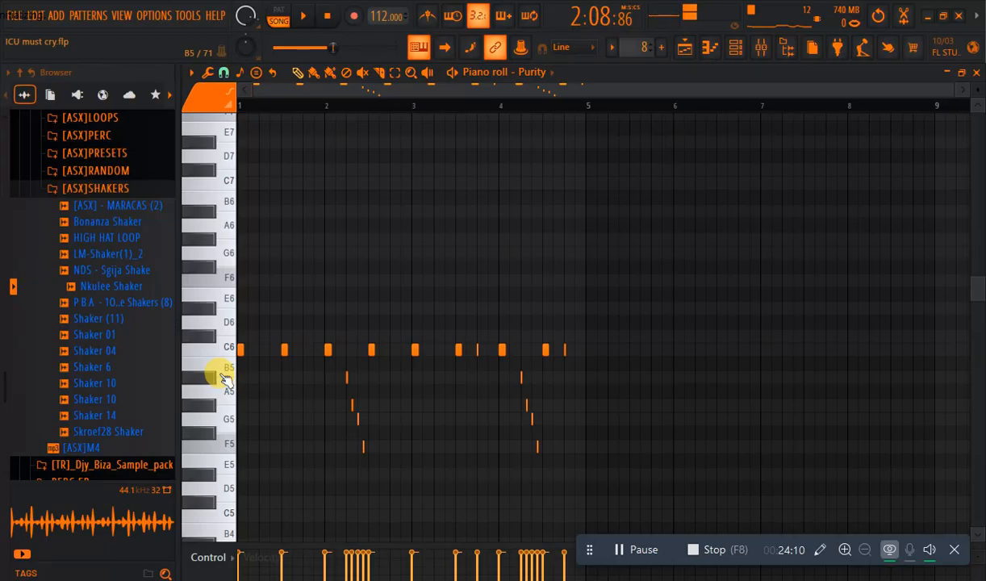